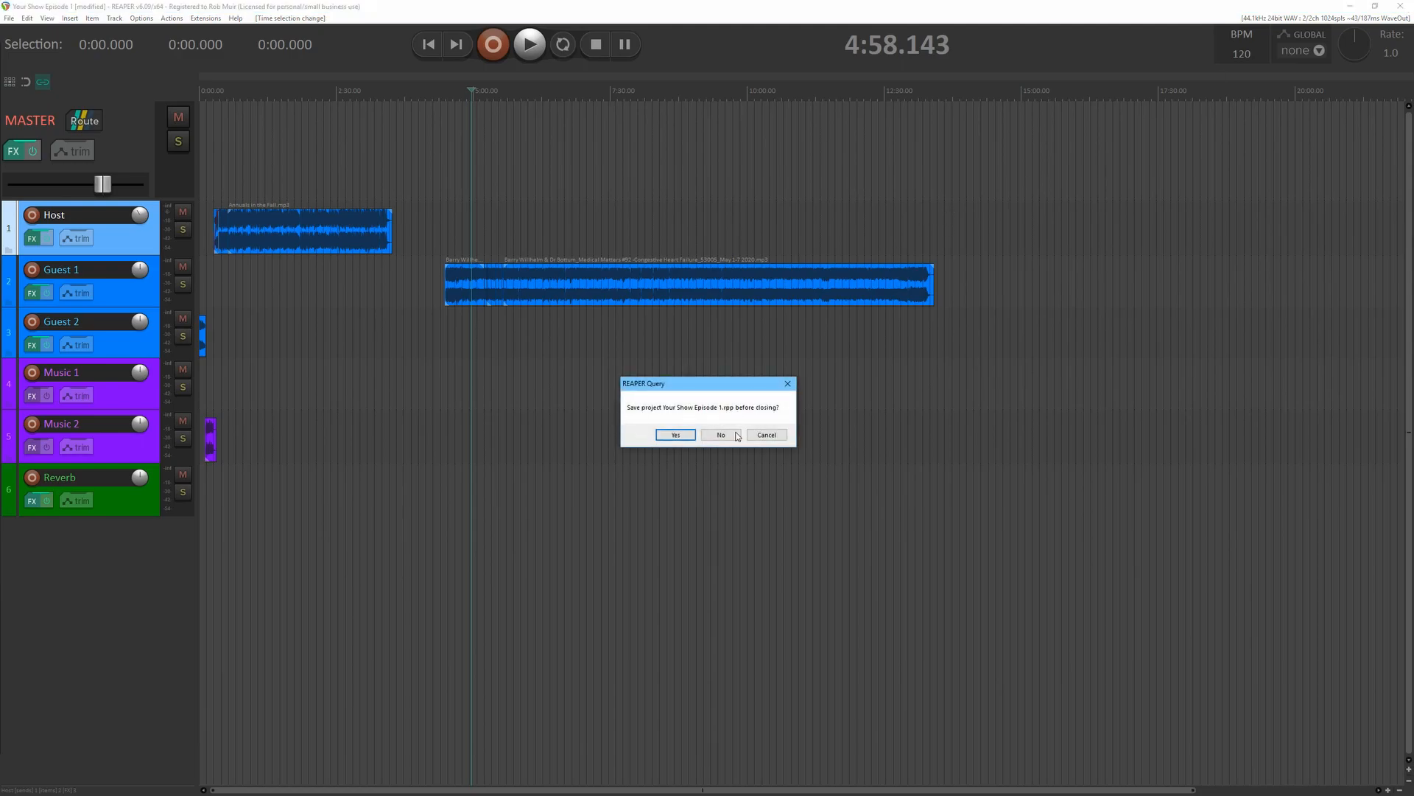
Close the audio project without saving and find the "Uploading Your Show" section in the Canoe FM Podcast Manual in the browser.
{"action": "left_click", "coordinate": [722, 435]}
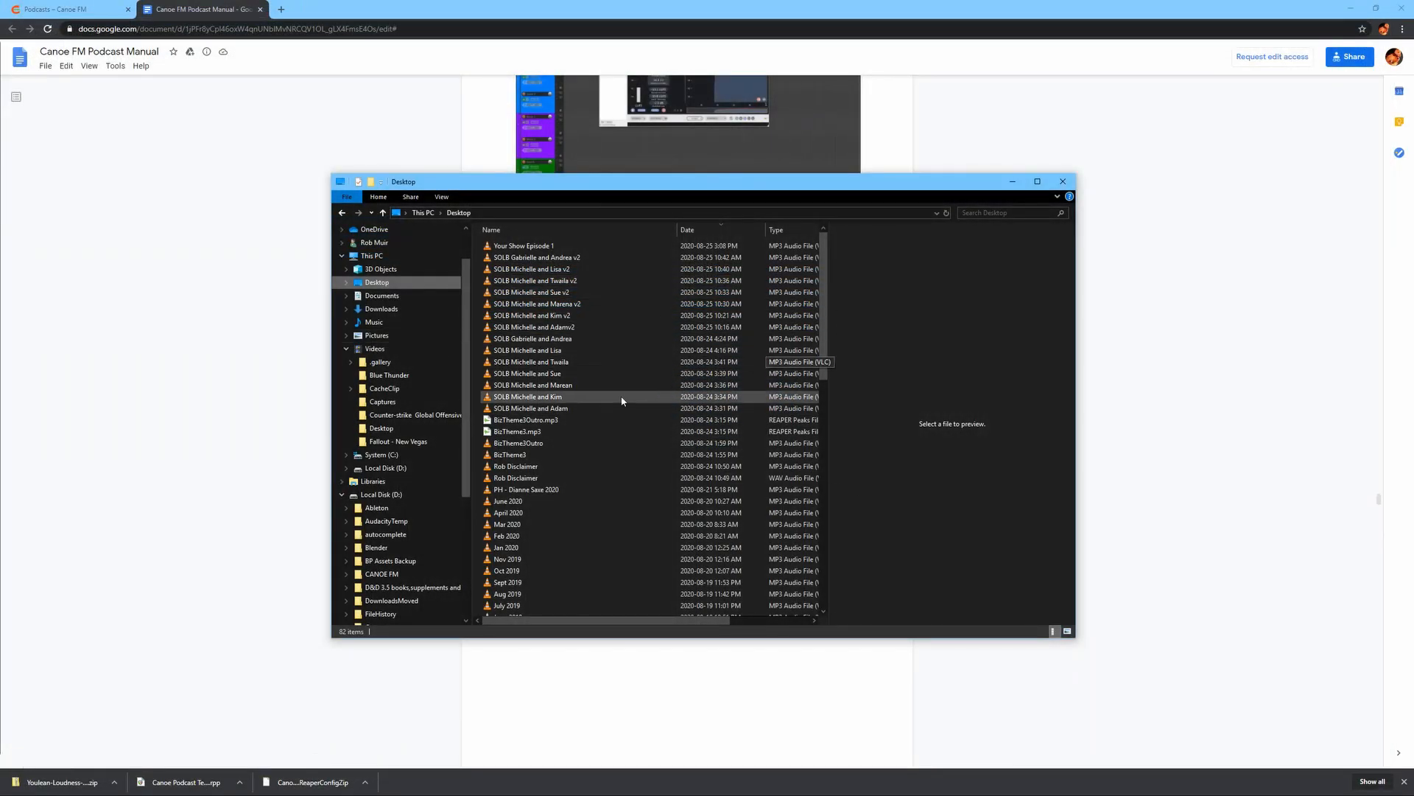
{"action": "left_click", "coordinate": [237, 133]}
{"action": "scroll", "coordinate": [221, 148], "scroll_direction": "up", "scroll_amount": 2}
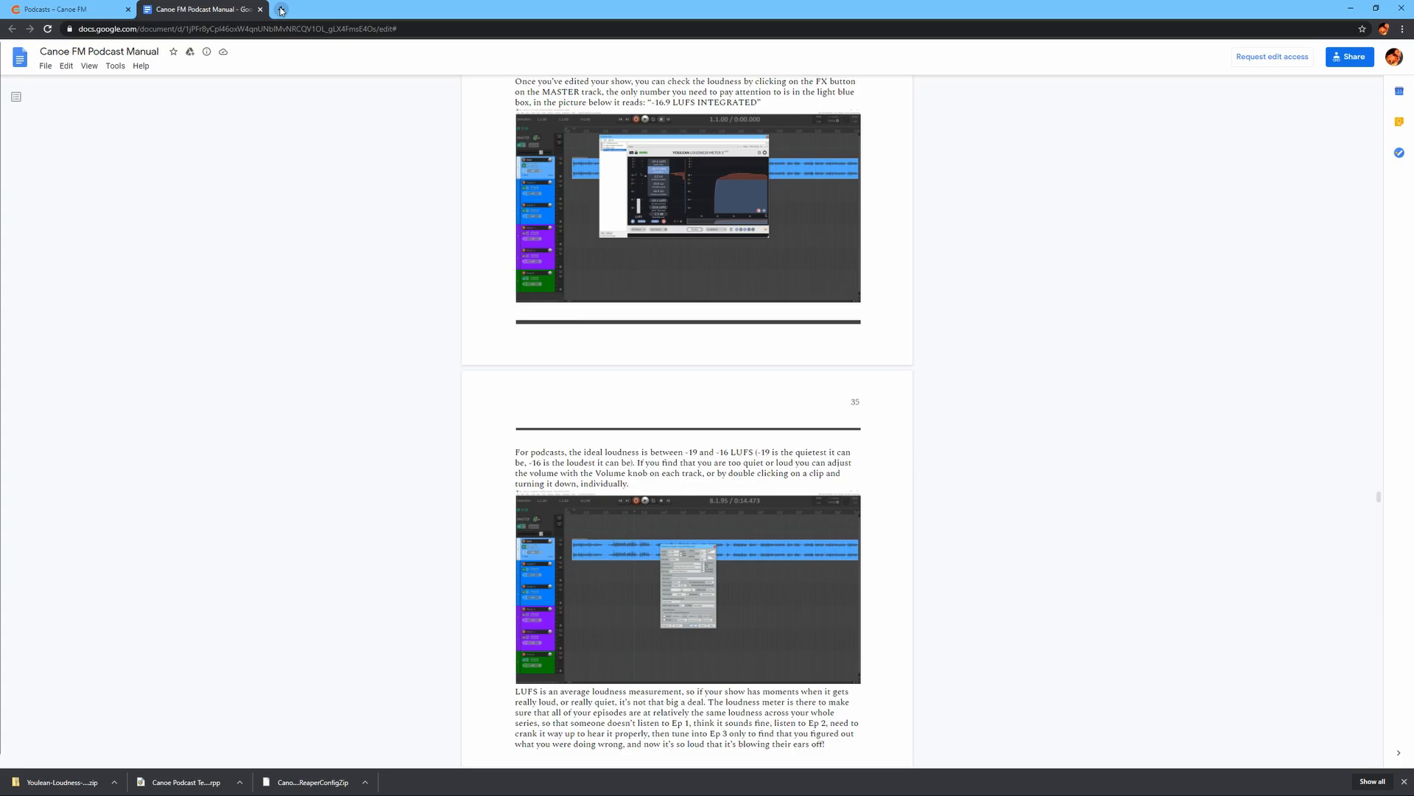
{"action": "mouse_move", "coordinate": [1377, 496]}
{"action": "left_mouse_down"}
{"action": "mouse_move", "coordinate": [1363, 430]}
{"action": "mouse_move", "coordinate": [1360, 510]}
{"action": "mouse_move", "coordinate": [1355, 499]}
{"action": "left_mouse_up"}
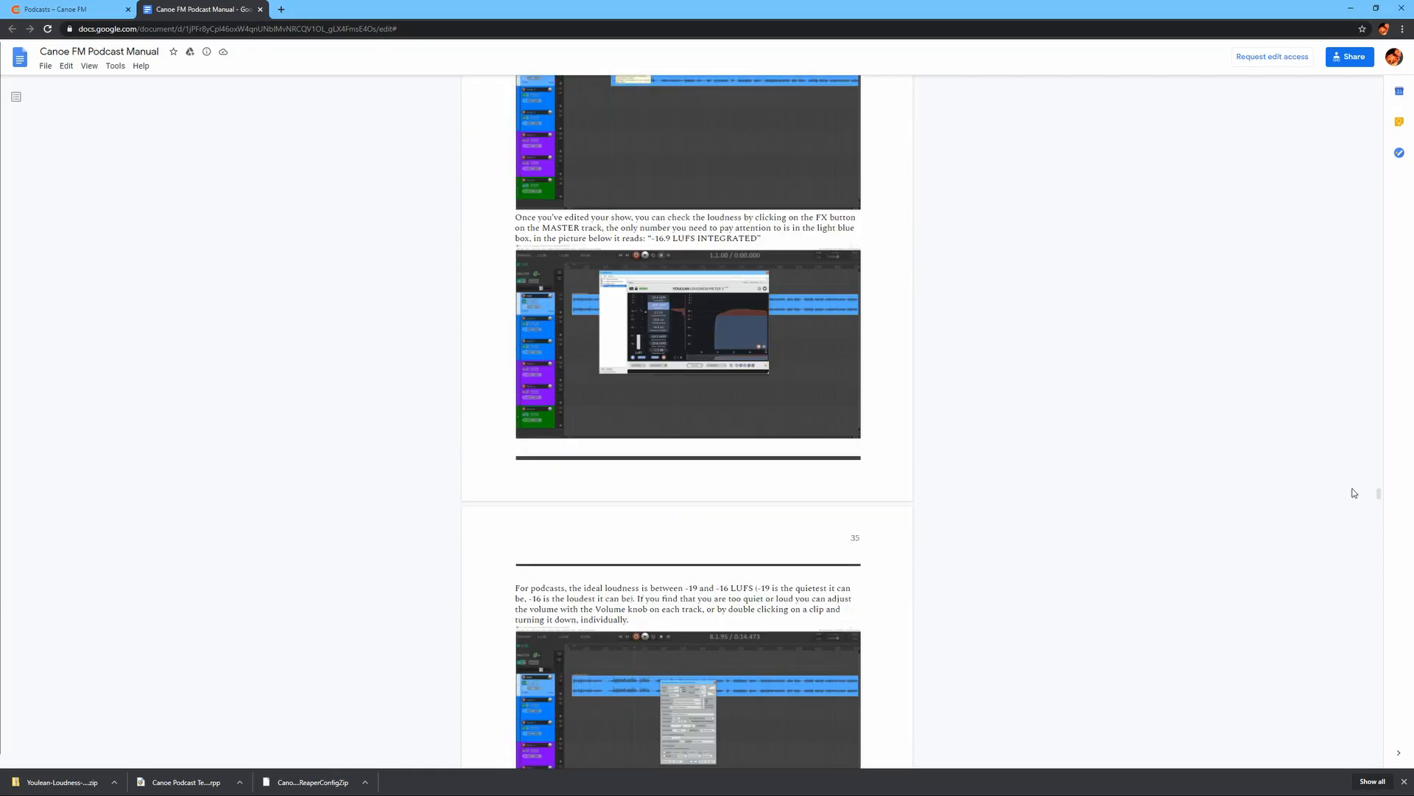
{"action": "left_click_drag", "start_coordinate": [1379, 493], "coordinate": [1376, 520]}
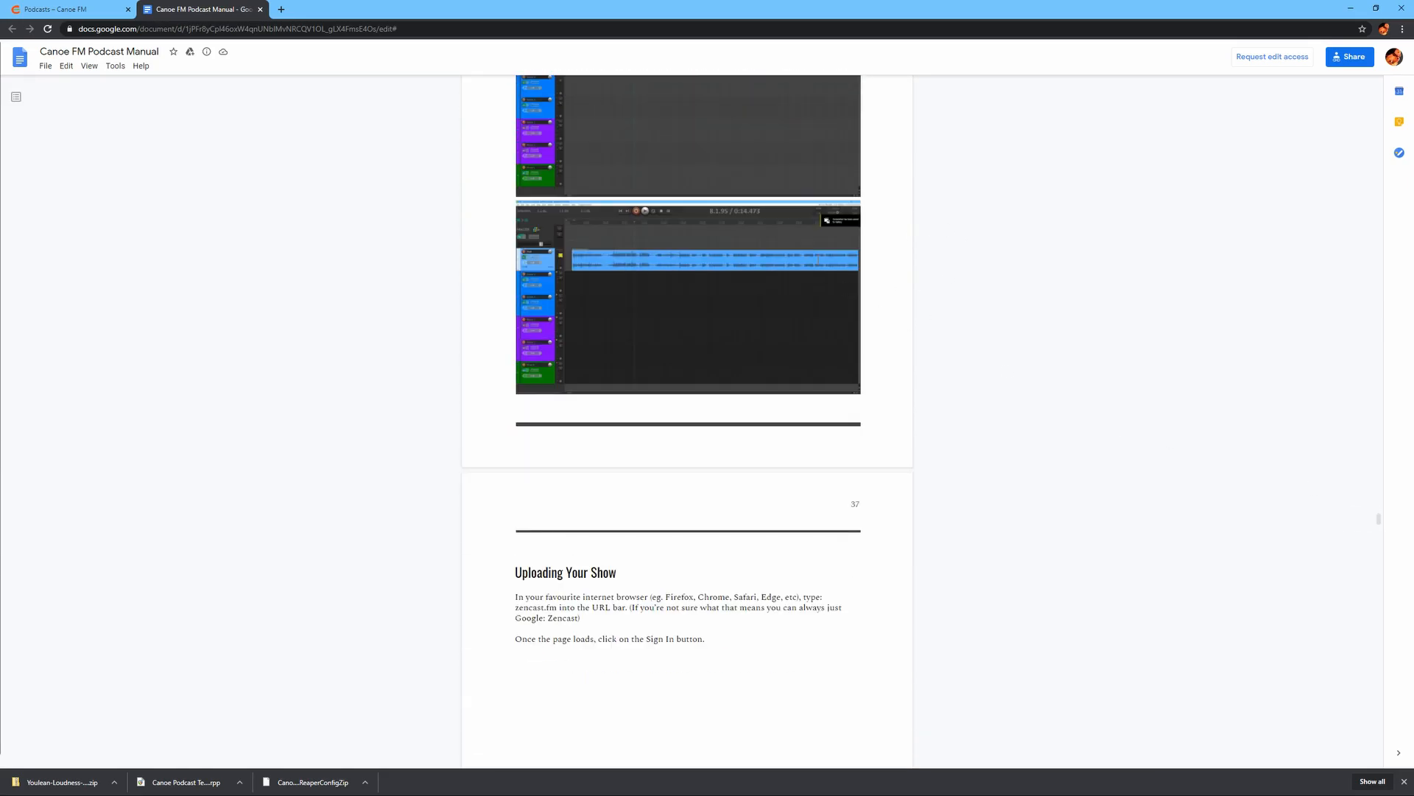
{"action": "scroll", "coordinate": [1053, 345], "scroll_direction": "up", "scroll_amount": 2}
{"action": "scroll", "coordinate": [1059, 343], "scroll_direction": "down", "scroll_amount": 7}
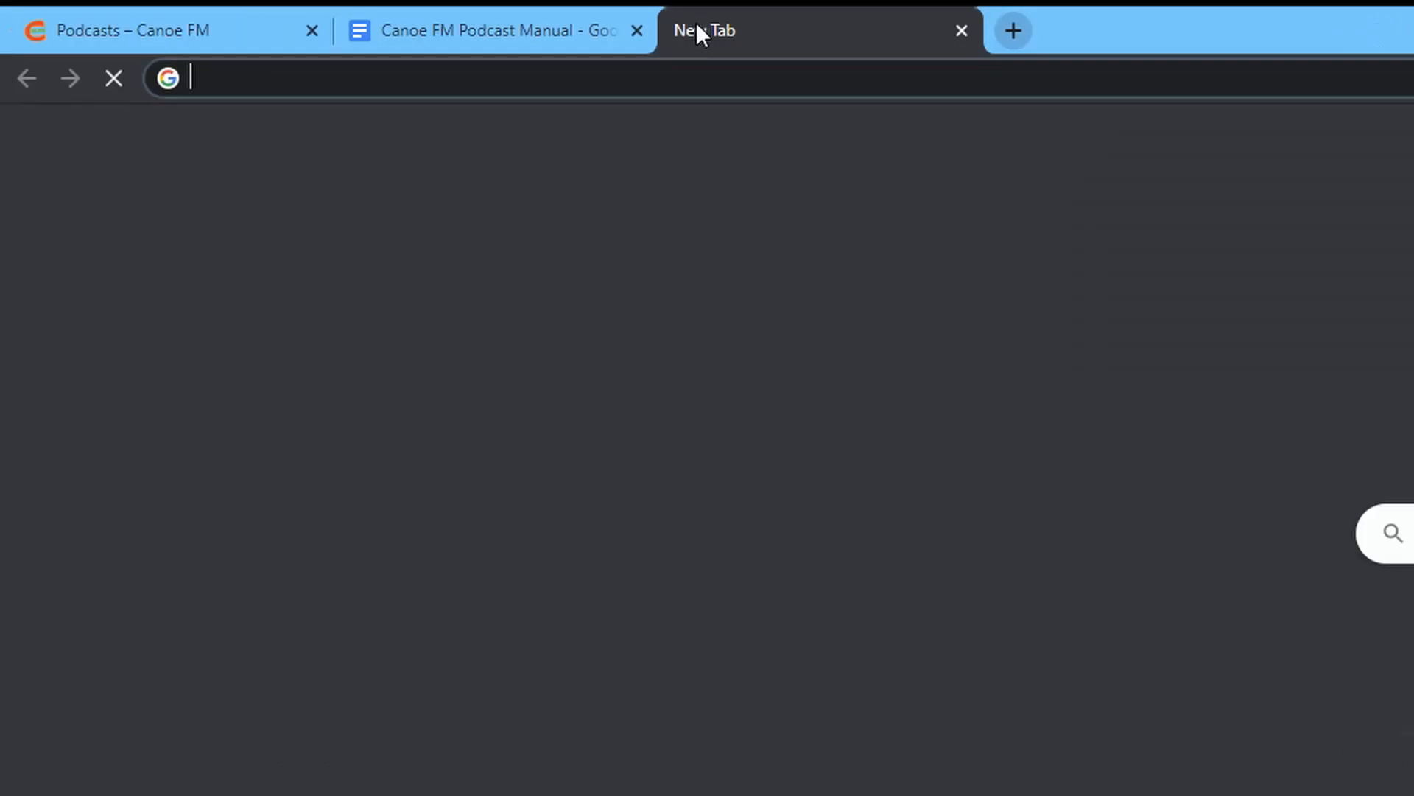
Open zencast.fm in a new browser tab and sign in to the account.
{"action": "left_click", "coordinate": [277, 8]}
{"action": "type", "text": "zencast."}
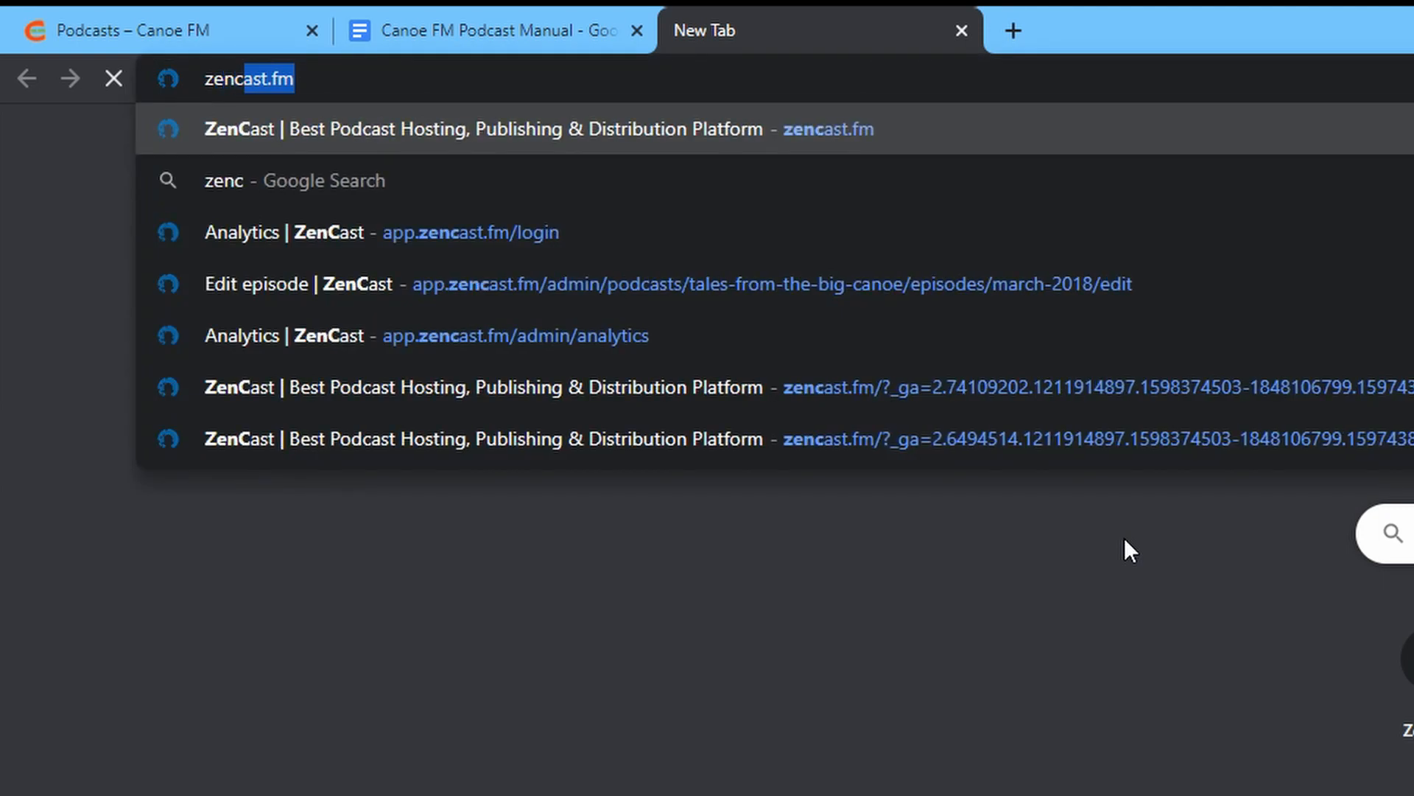
{"action": "type", "text": "fm"}
{"action": "key", "text": "Return"}
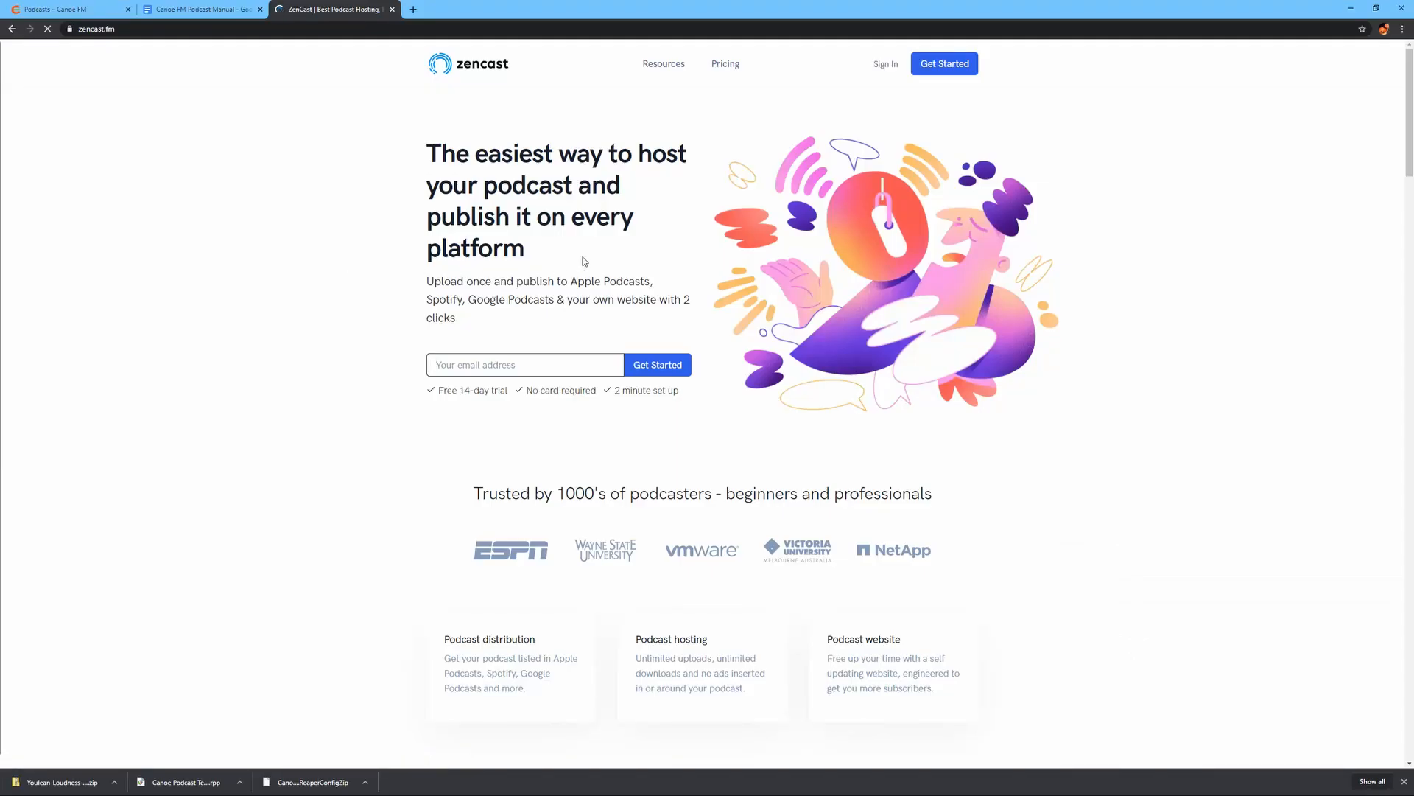
{"action": "left_click", "coordinate": [885, 66]}
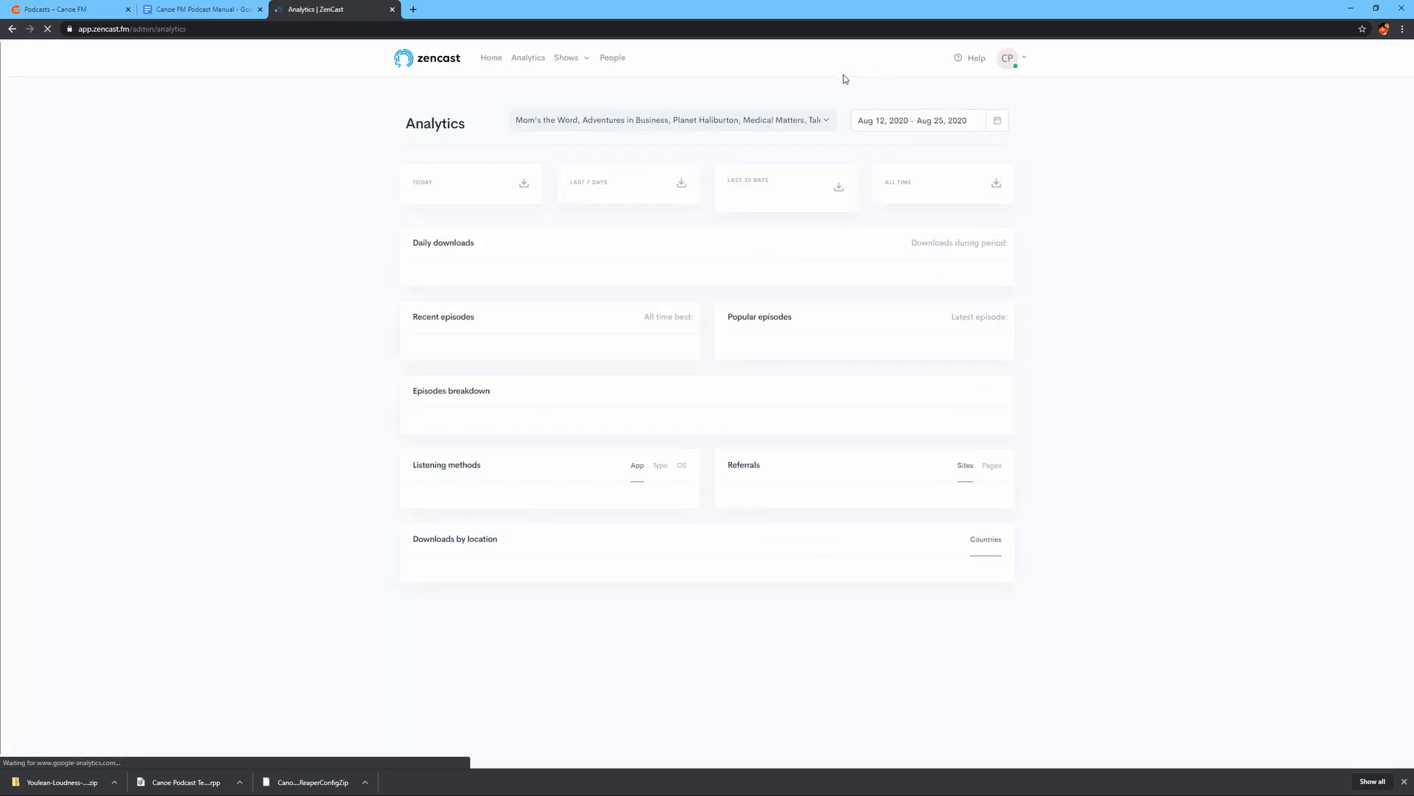
Go to the account's shows overview and start creating a new show from scratch.
{"action": "left_click", "coordinate": [491, 59]}
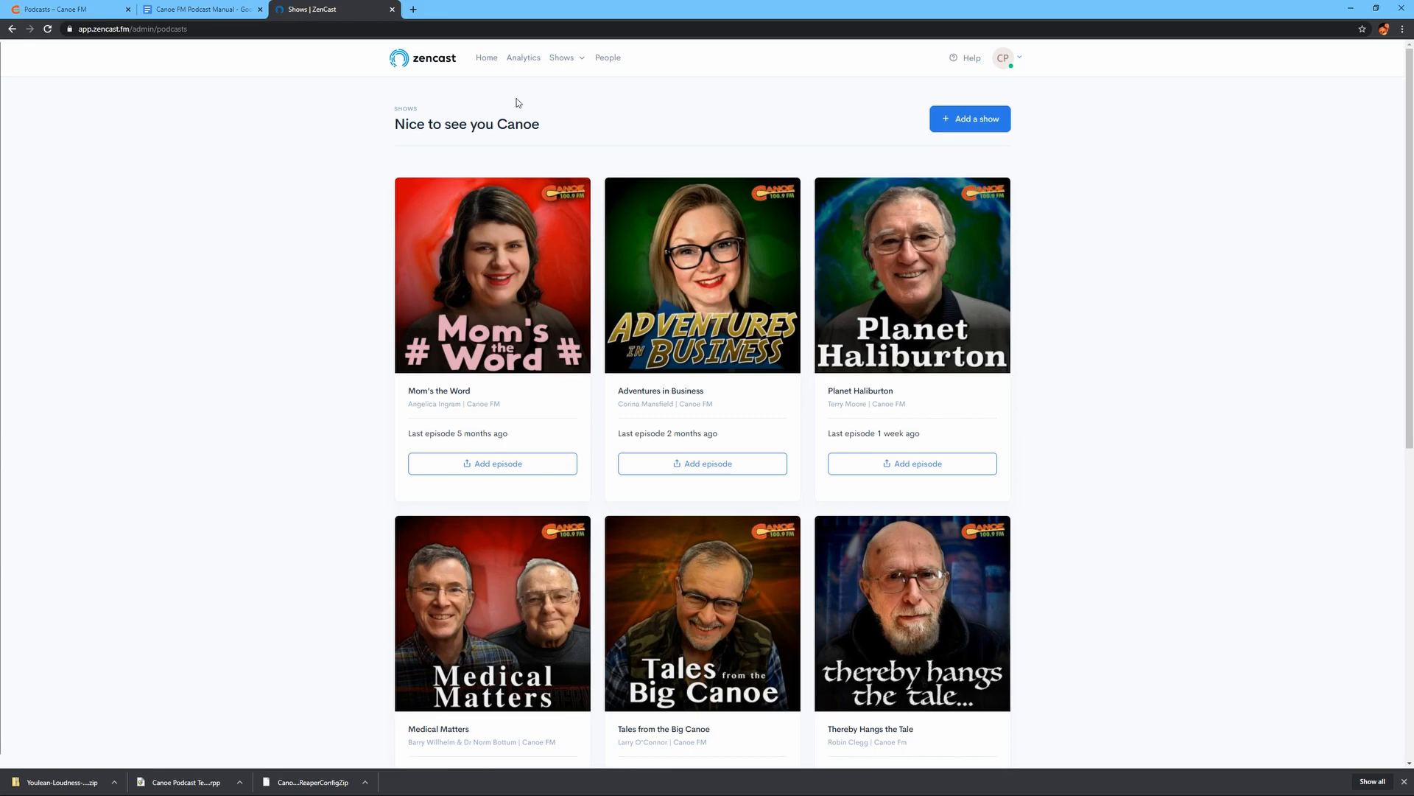
{"action": "left_click", "coordinate": [975, 124]}
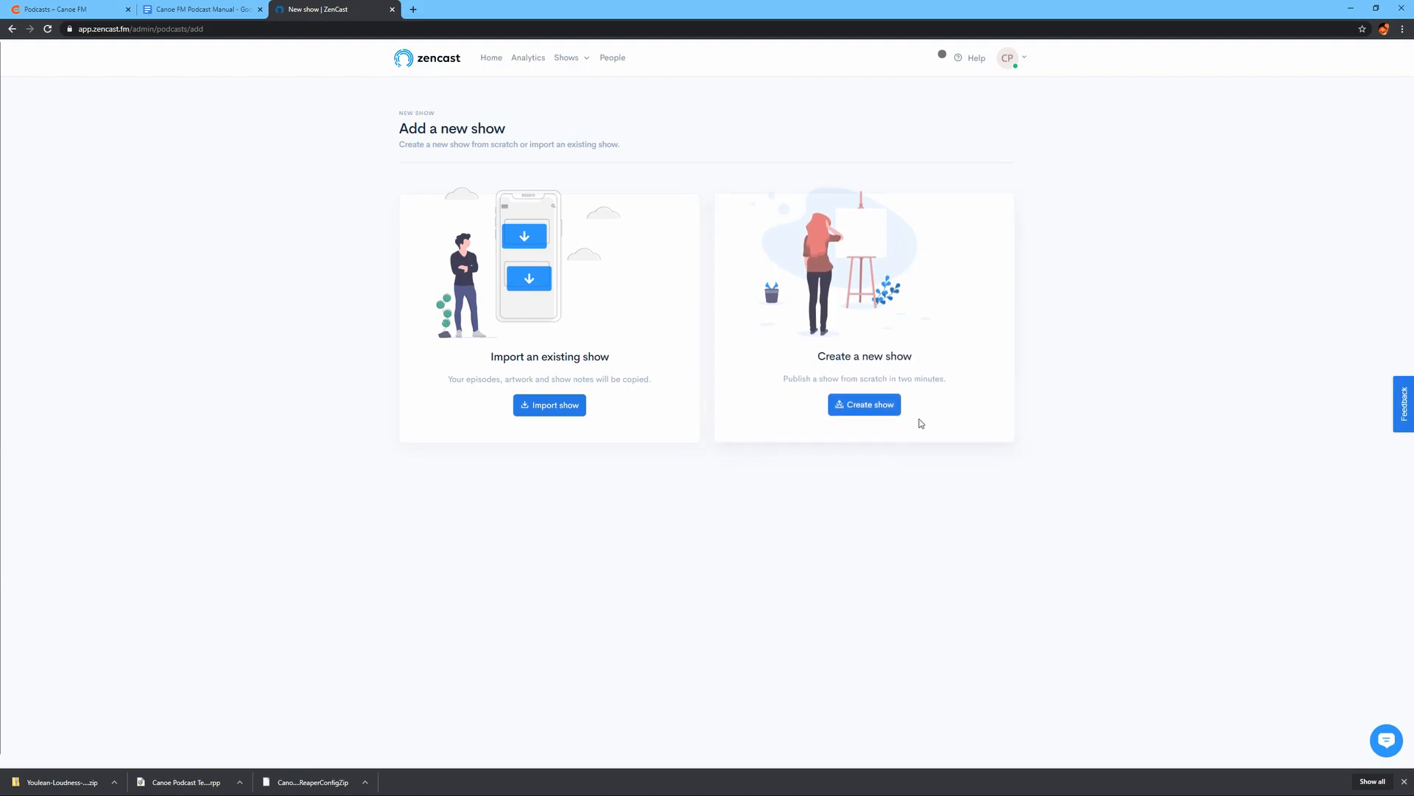
{"action": "left_click", "coordinate": [859, 404]}
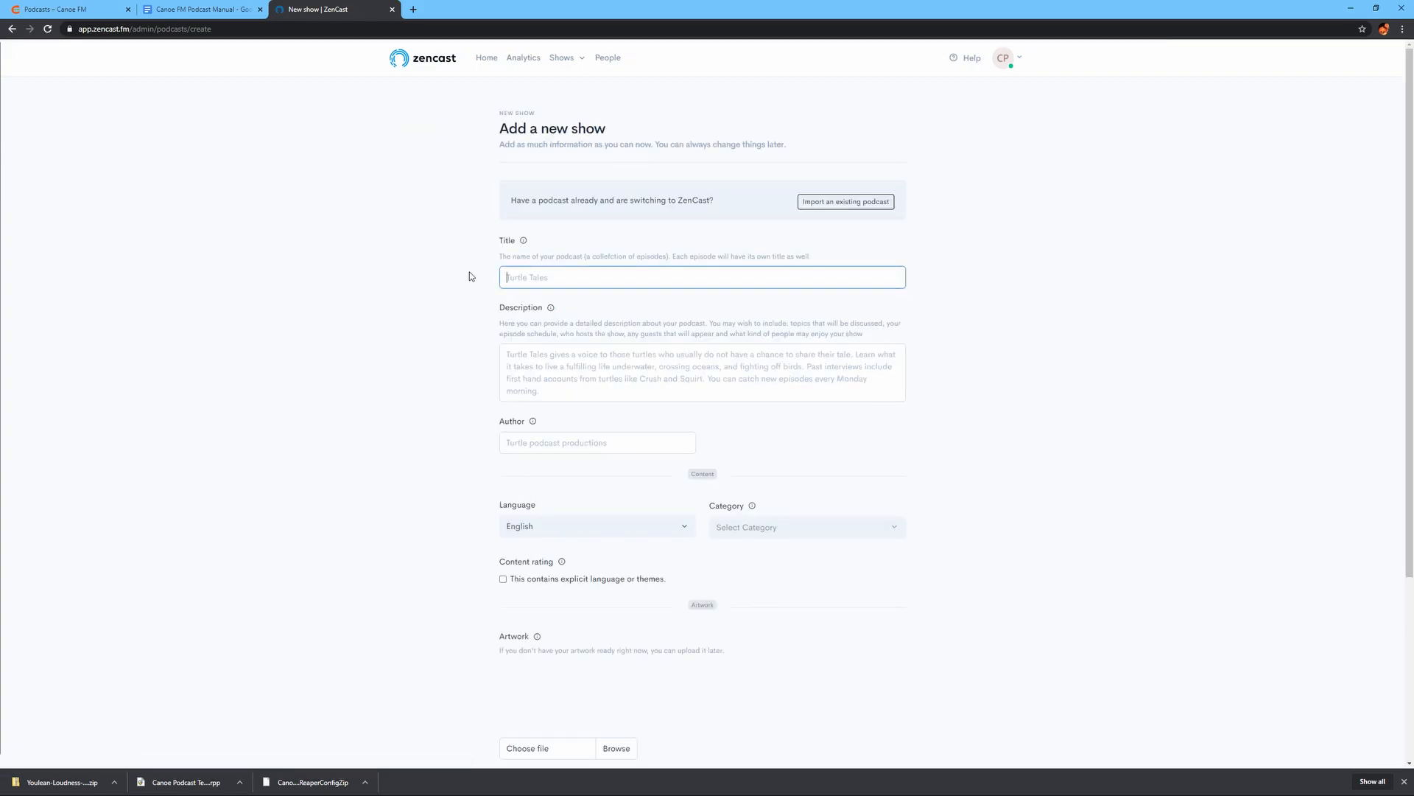
Title the show "Your Show" and describe it as "This is an example podcast that I'm making for a tutorial video.".
{"action": "type", "text": "Your"}
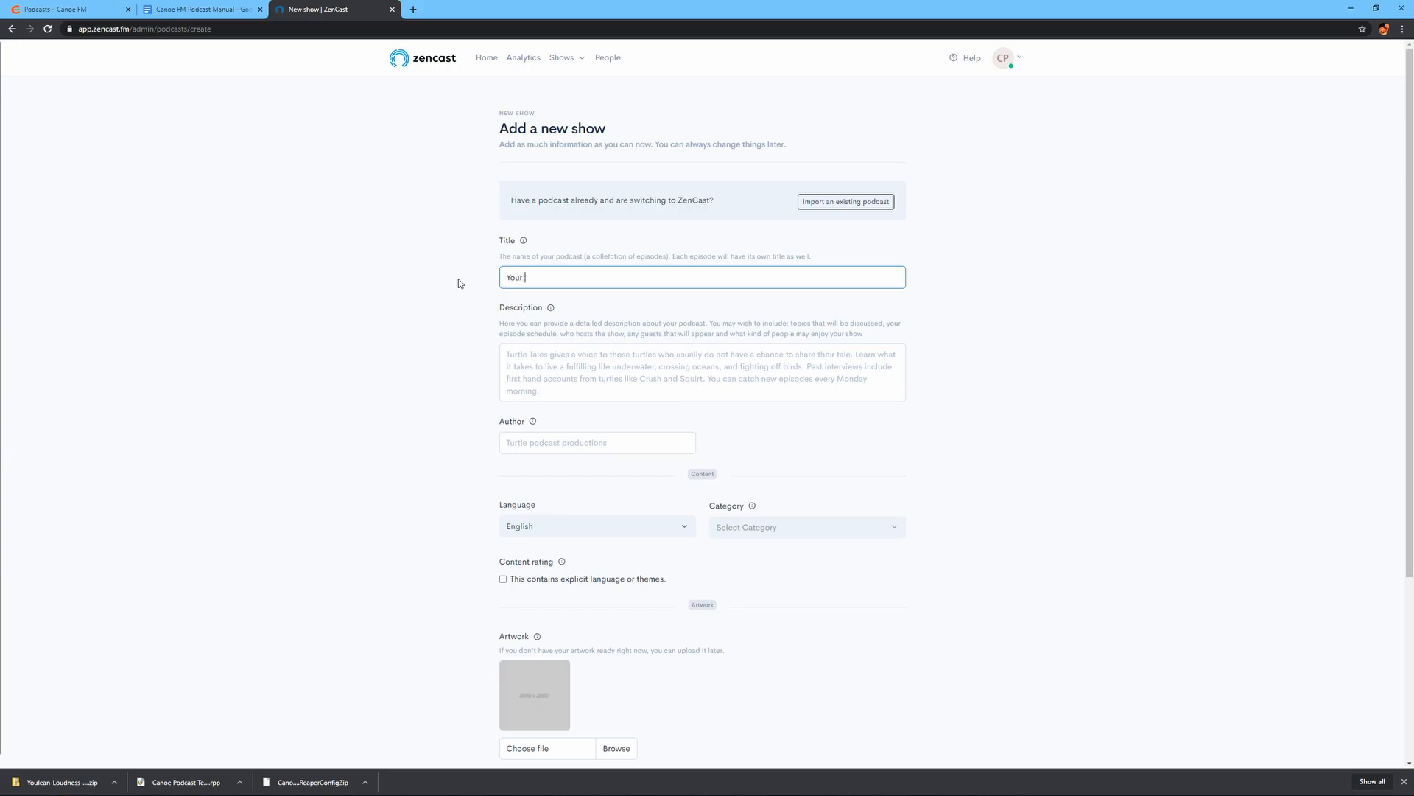
{"action": "type", "text": " Show"}
{"action": "left_click", "coordinate": [615, 366]}
{"action": "type", "text": "This is an examp"}
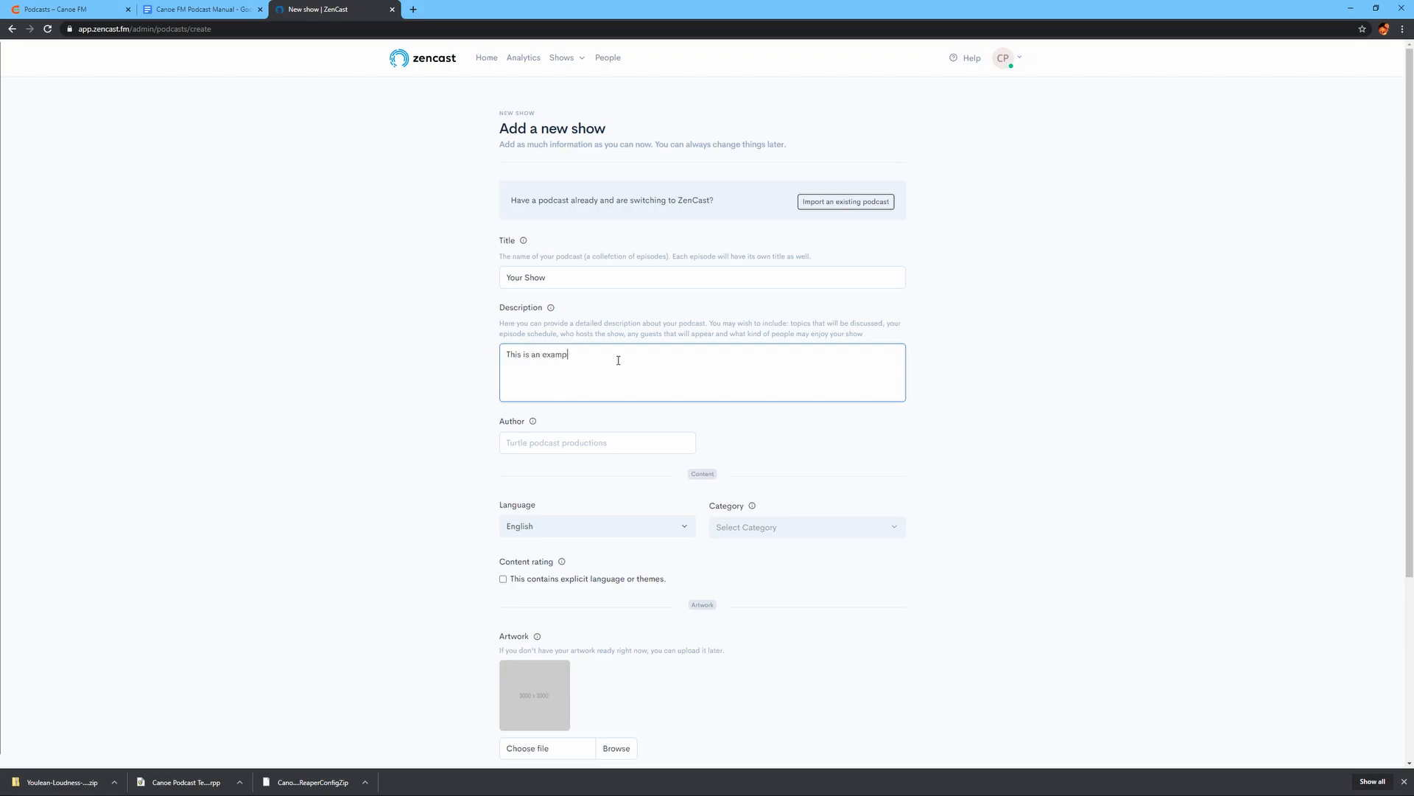
{"action": "type", "text": "le podcast that I'm makingf for a tutorial video."}
Set the show's author to Canoe FM and its category to Arts • Design.
{"action": "left_click", "coordinate": [566, 445]}
{"action": "left_click", "coordinate": [510, 467]}
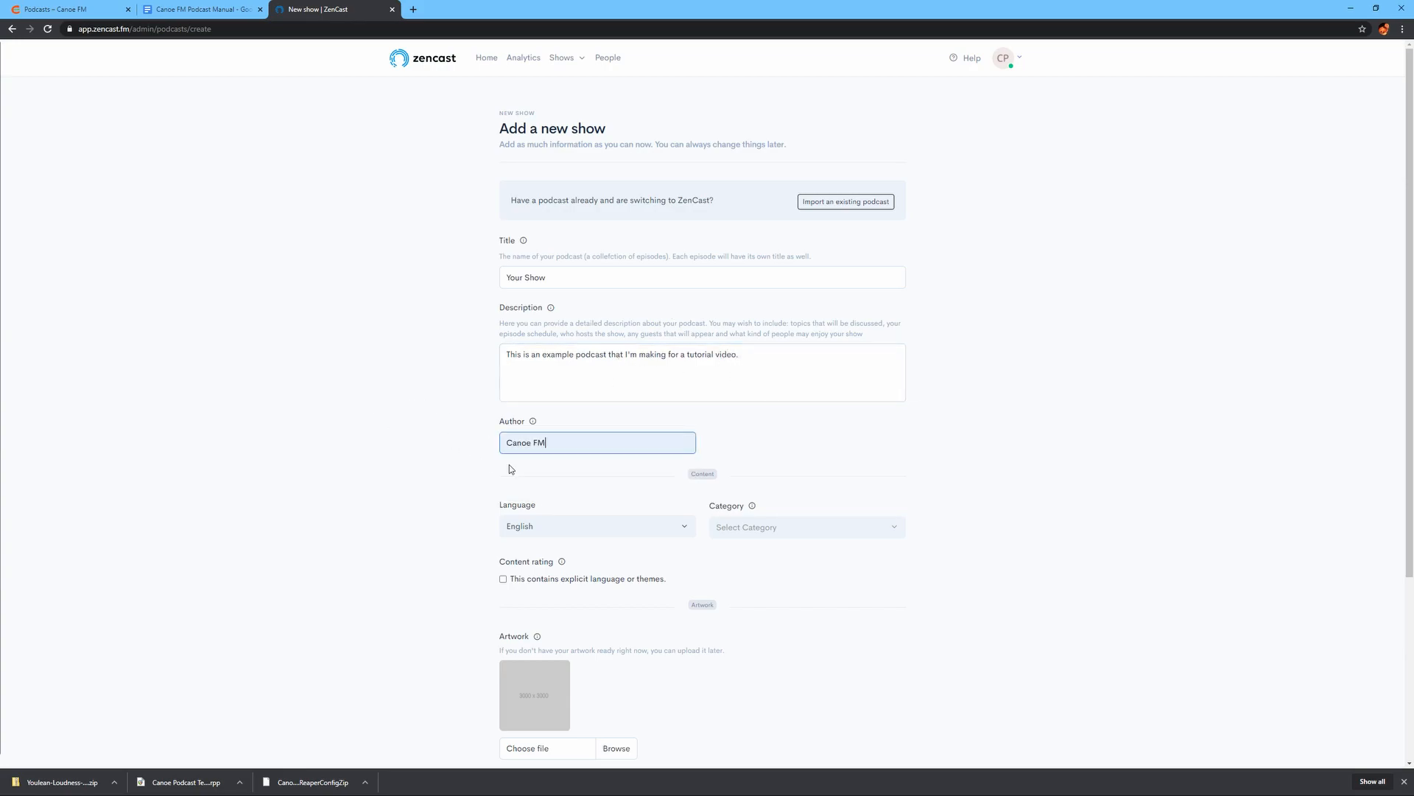
{"action": "scroll", "coordinate": [419, 439], "scroll_direction": "down", "scroll_amount": 2}
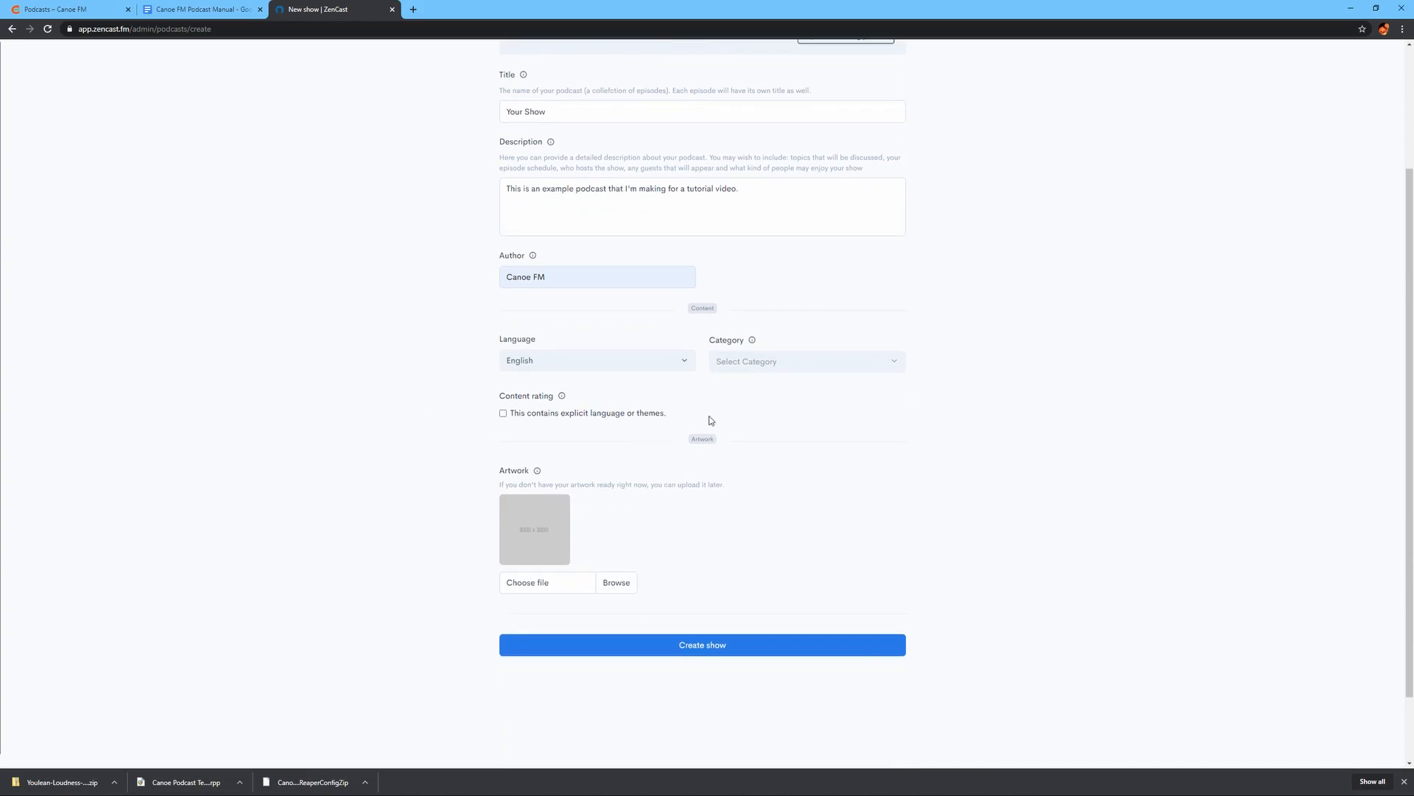
{"action": "left_click", "coordinate": [850, 369]}
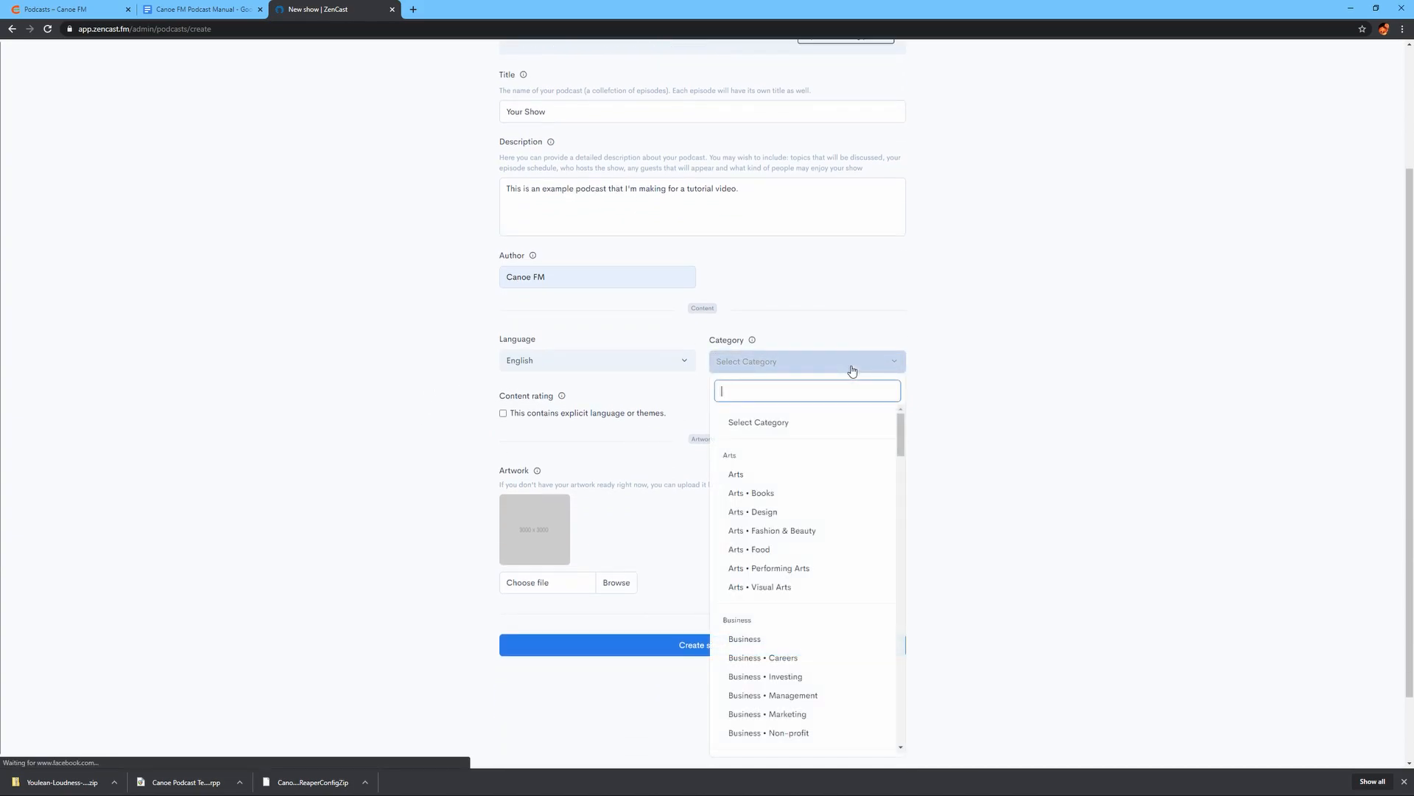
{"action": "left_click", "coordinate": [768, 513]}
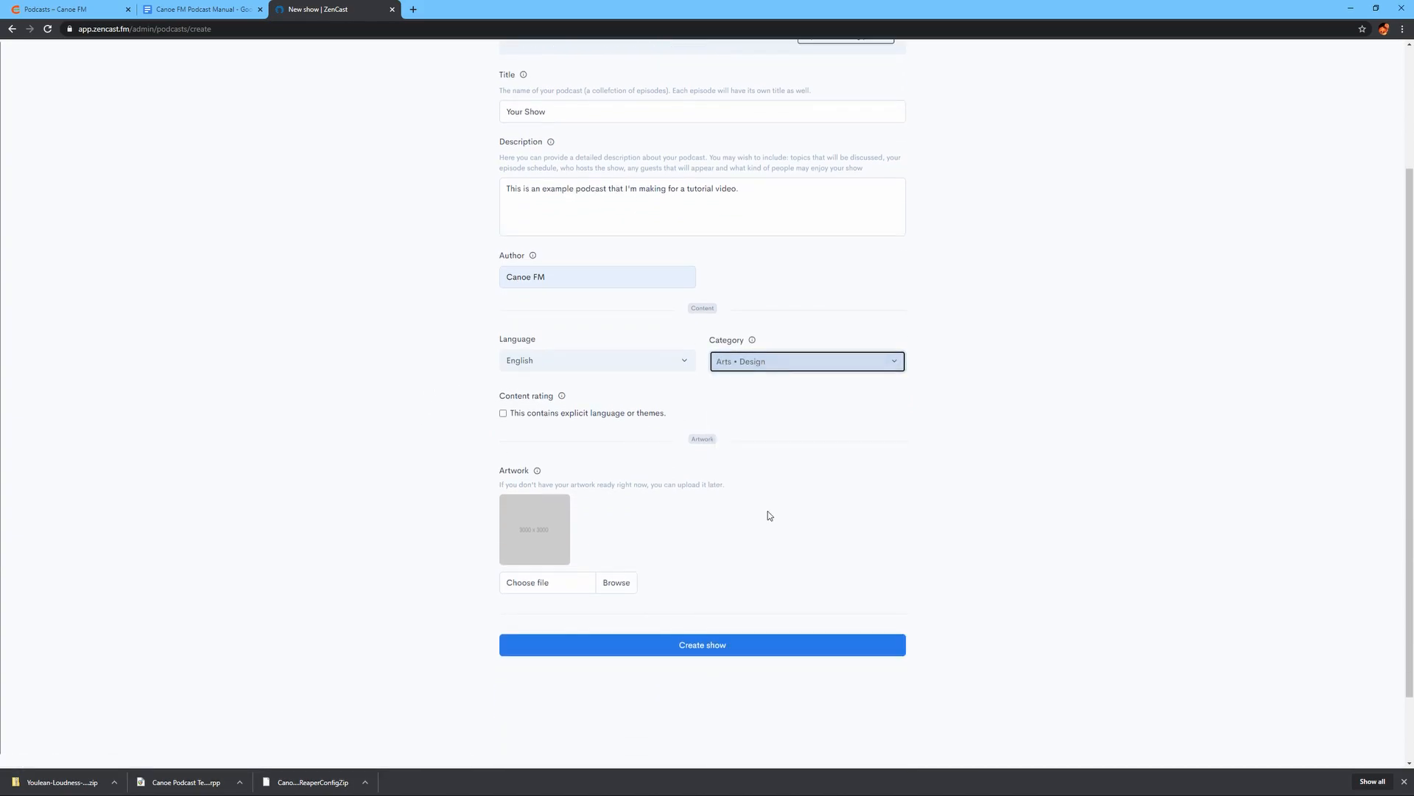
Try to upload an artwork file for the show and create the show.
{"action": "left_click", "coordinate": [494, 519]}
{"action": "left_click", "coordinate": [558, 583]}
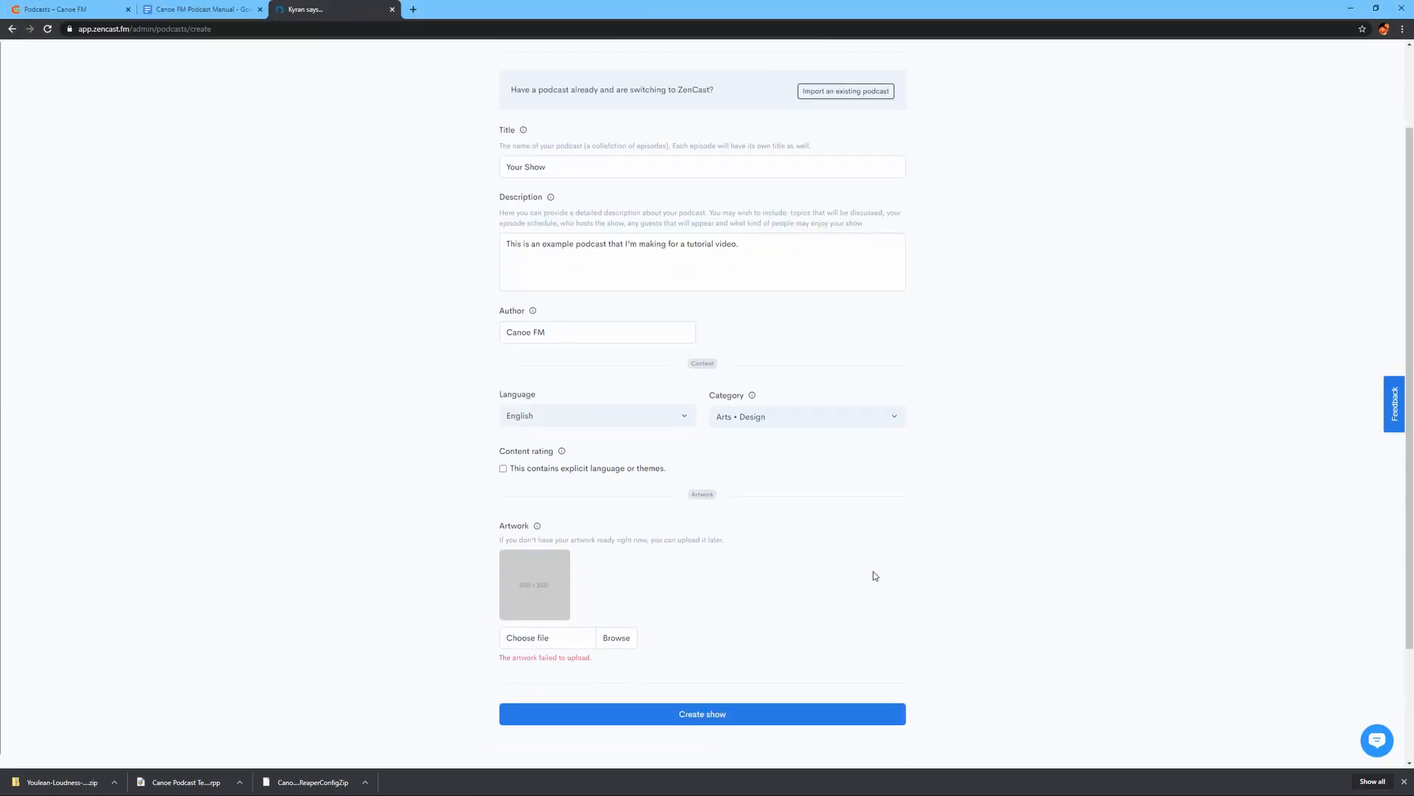
{"action": "scroll", "coordinate": [871, 572], "scroll_direction": "down", "scroll_amount": 3}
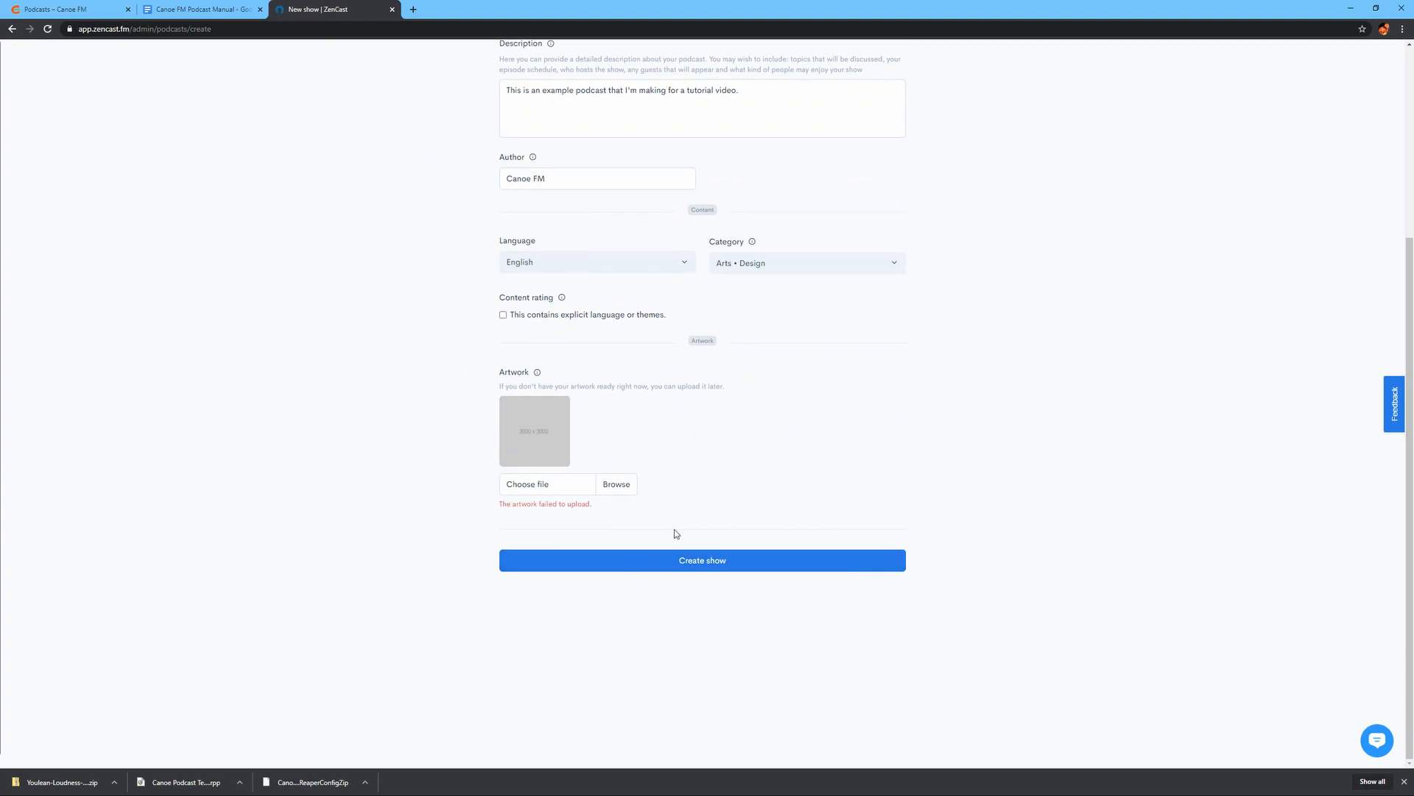
{"action": "left_click", "coordinate": [682, 566]}
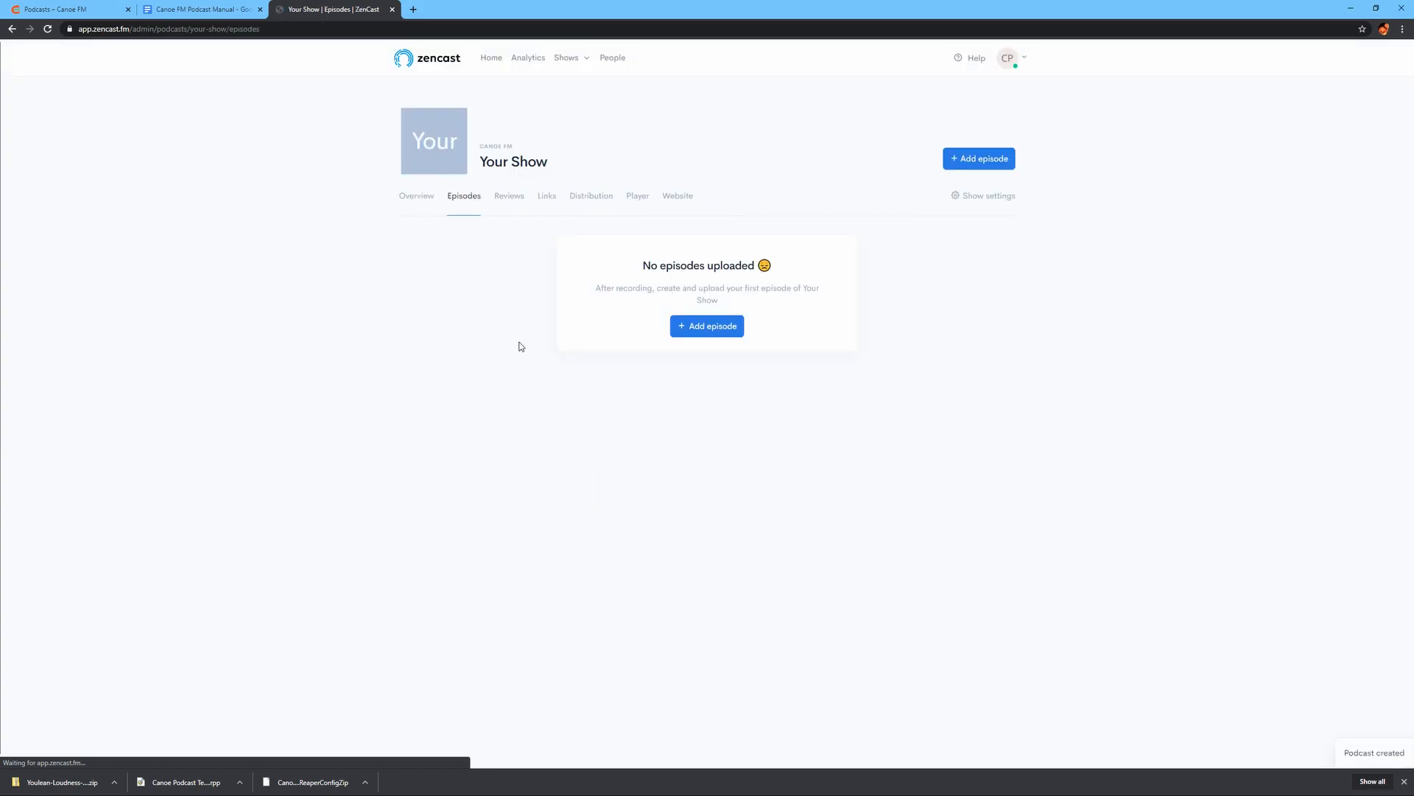
Add a first episode to Your Show and upload the audio file "Your Show Episode 1" from the Desktop.
{"action": "left_click", "coordinate": [706, 327]}
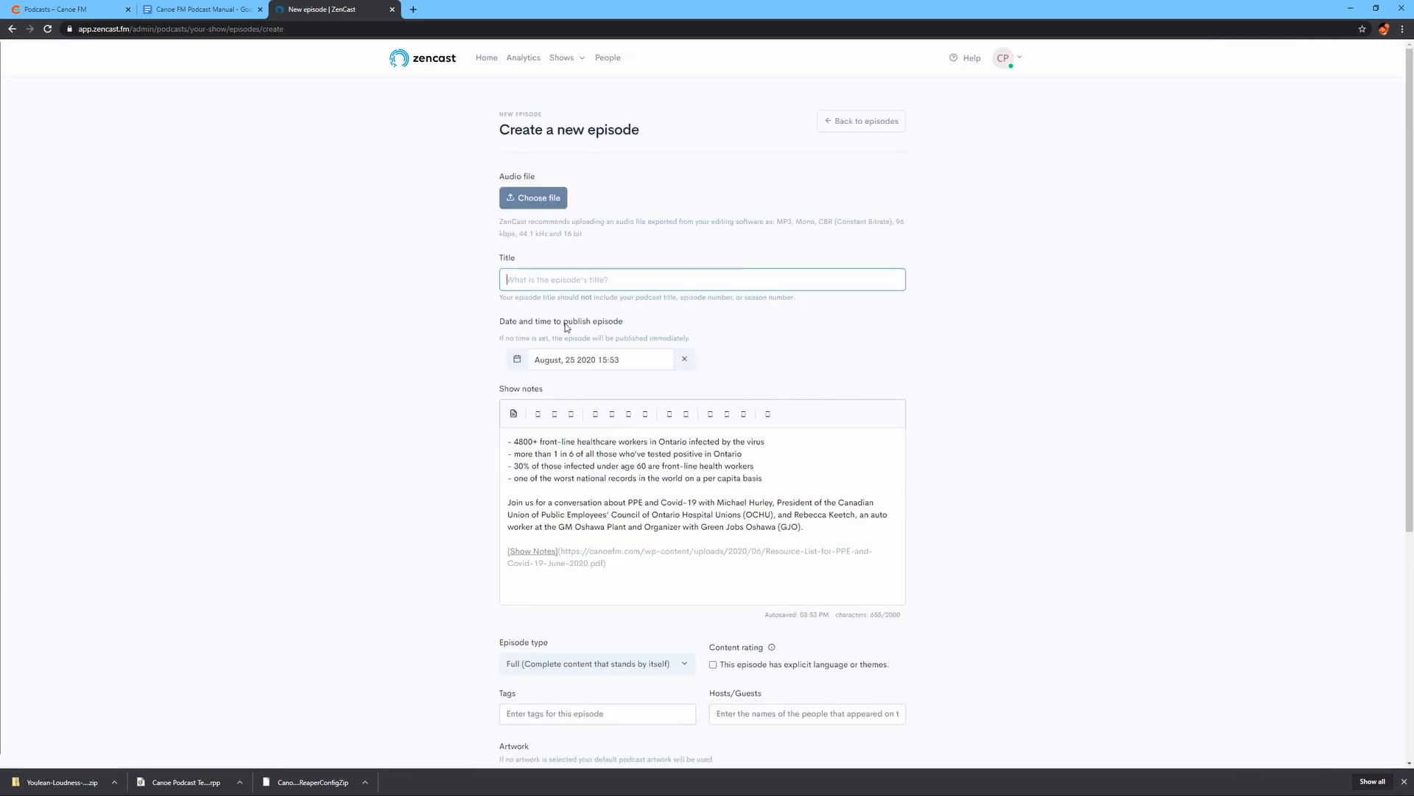
{"action": "left_click", "coordinate": [537, 197]}
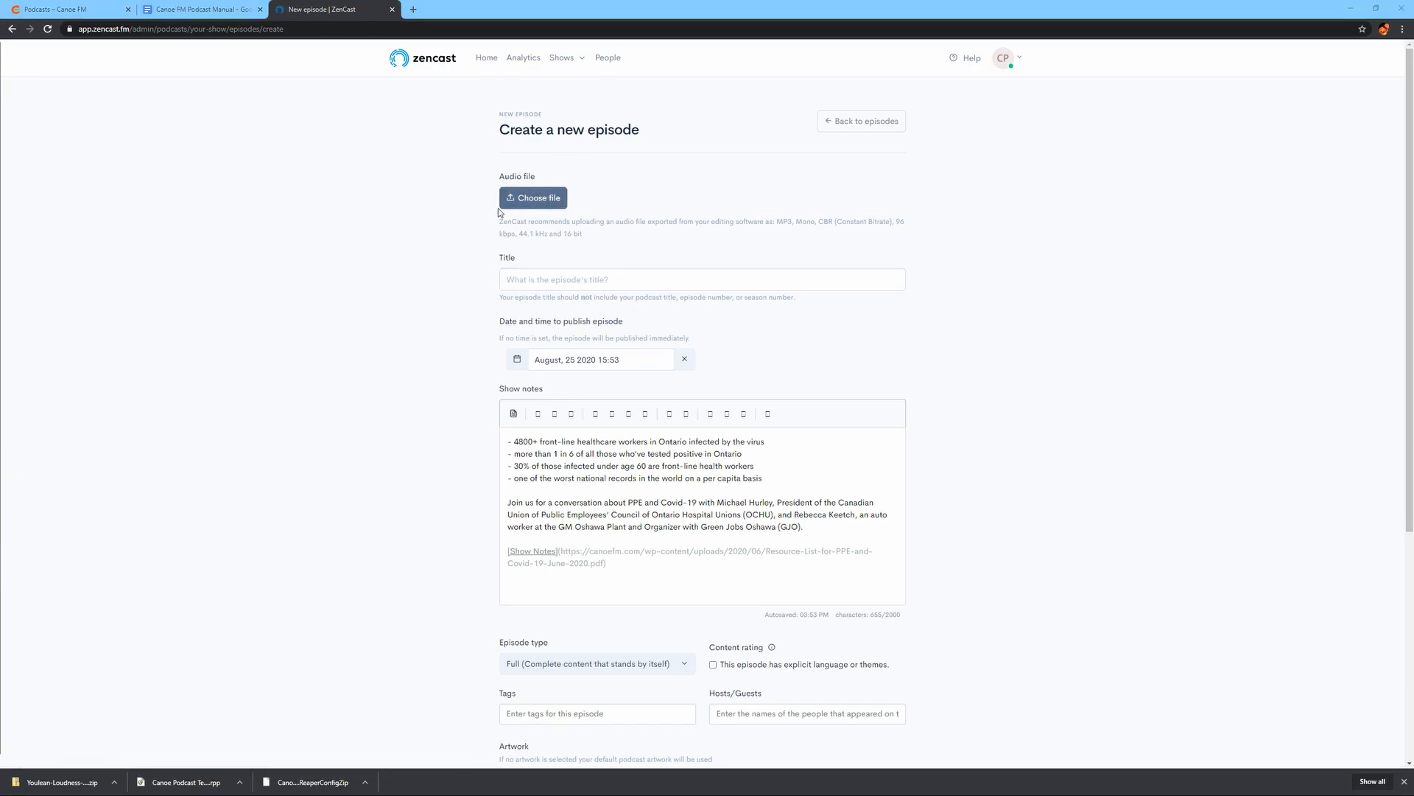
{"action": "scroll", "coordinate": [55, 112], "scroll_direction": "up", "scroll_amount": 3}
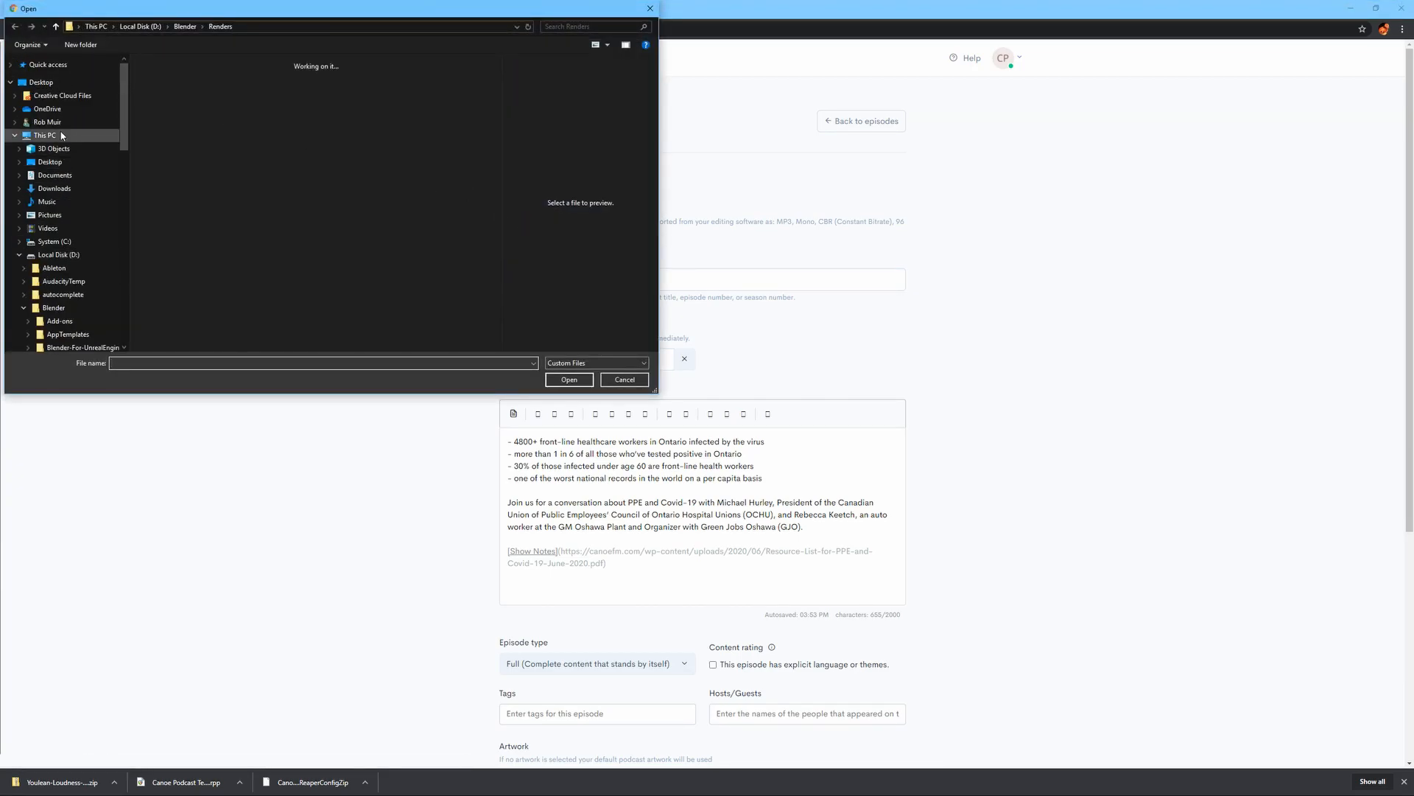
{"action": "left_click", "coordinate": [59, 165]}
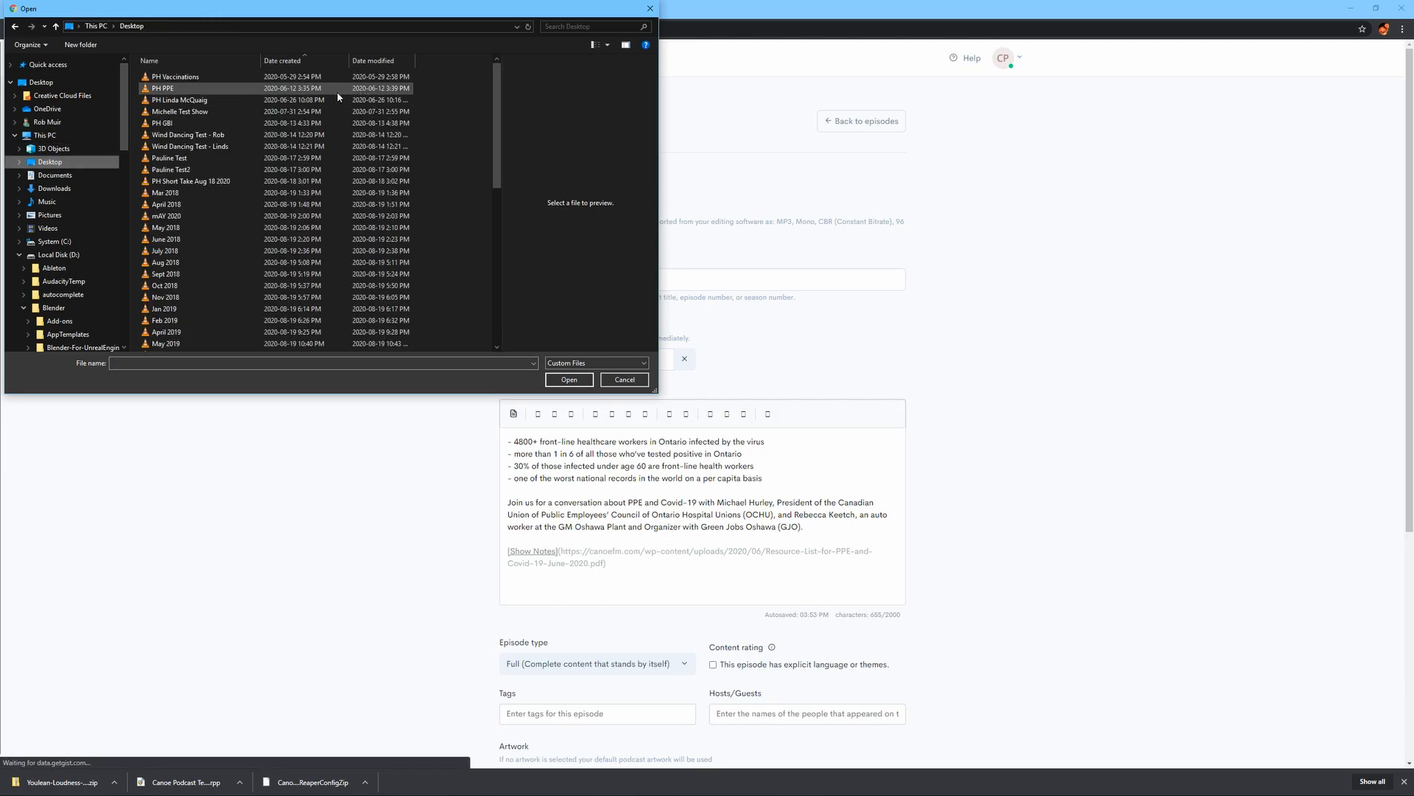
{"action": "scroll", "coordinate": [241, 107], "scroll_direction": "down", "scroll_amount": 10}
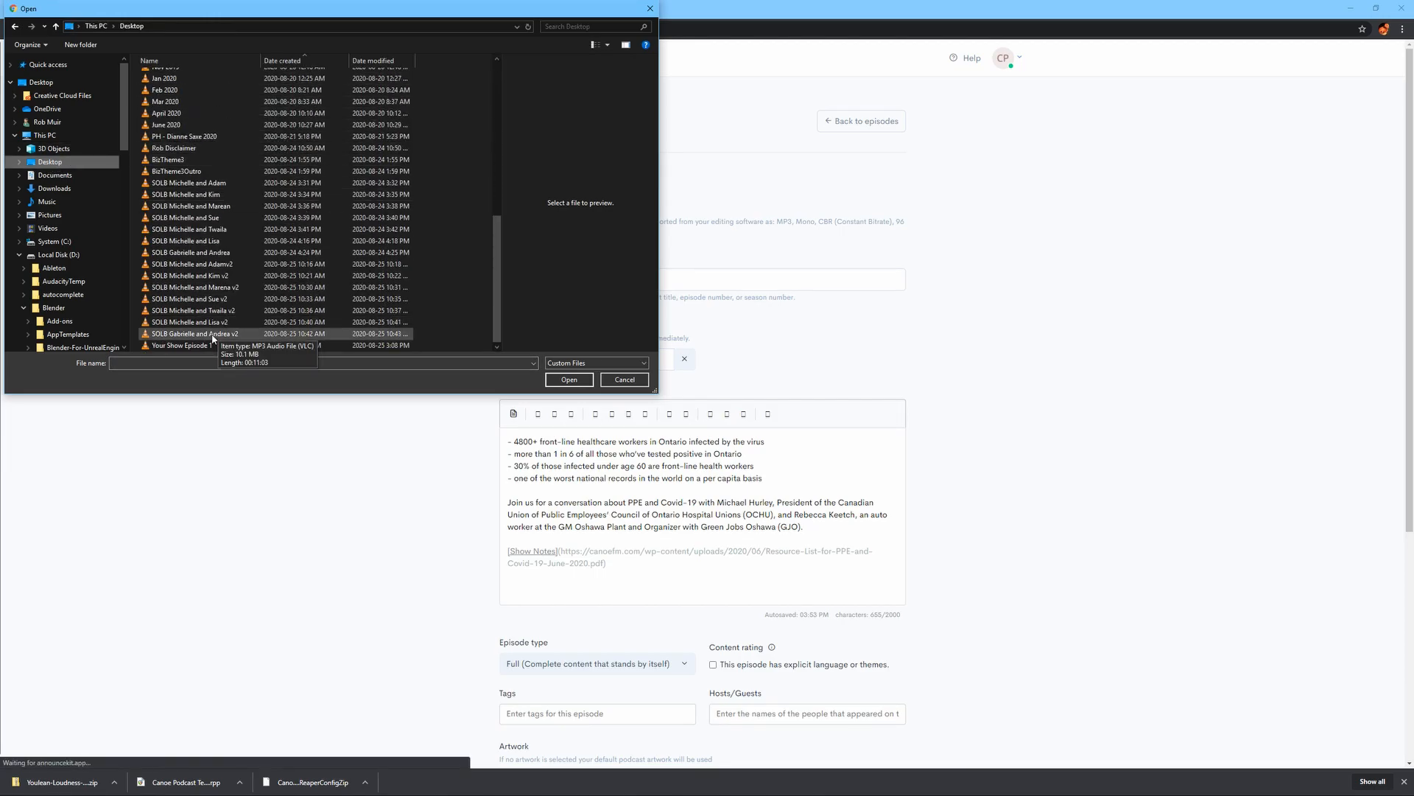
{"action": "double_click", "coordinate": [183, 346]}
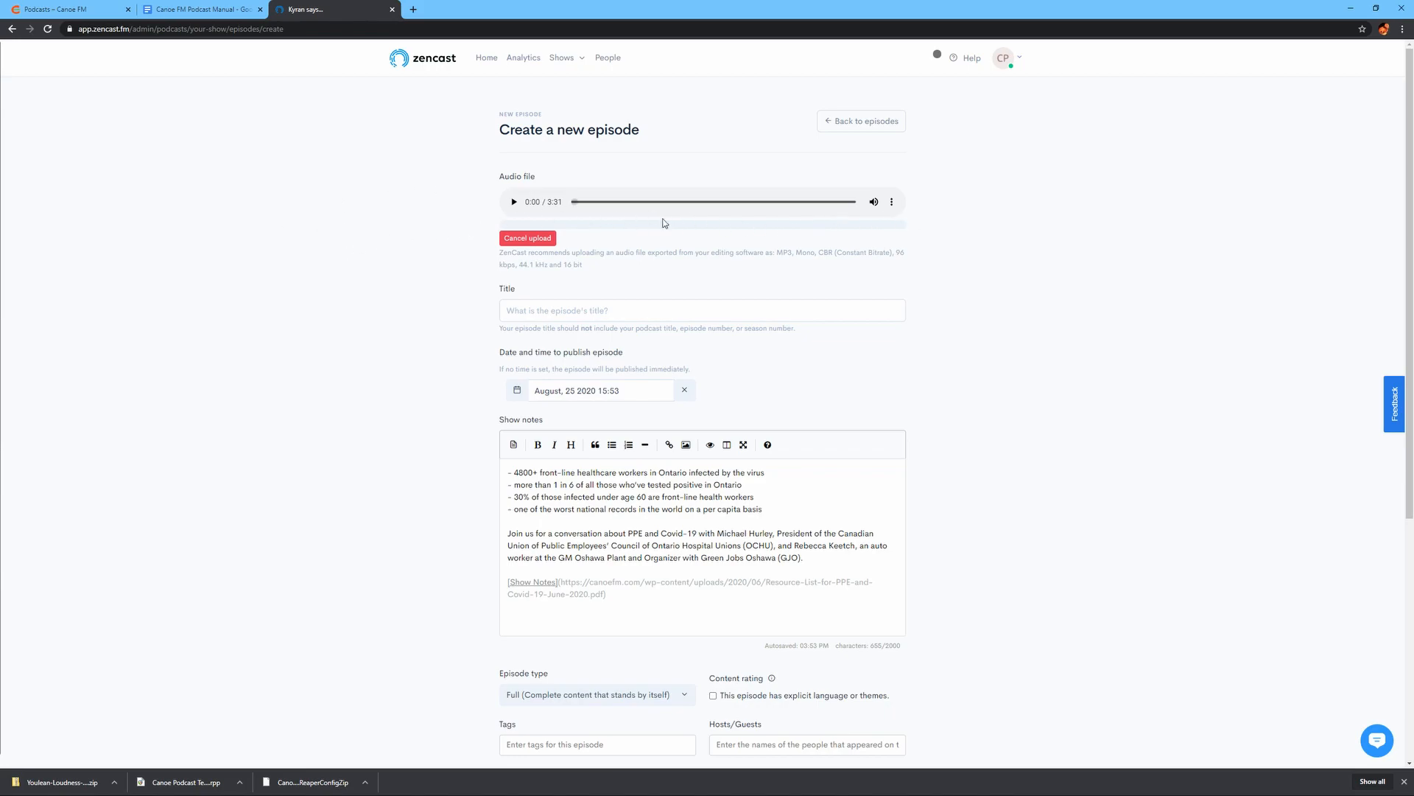
Title the episode "Our first adventure in podcasting!" and clear the leftover text from the show notes.
{"action": "left_click", "coordinate": [518, 310]}
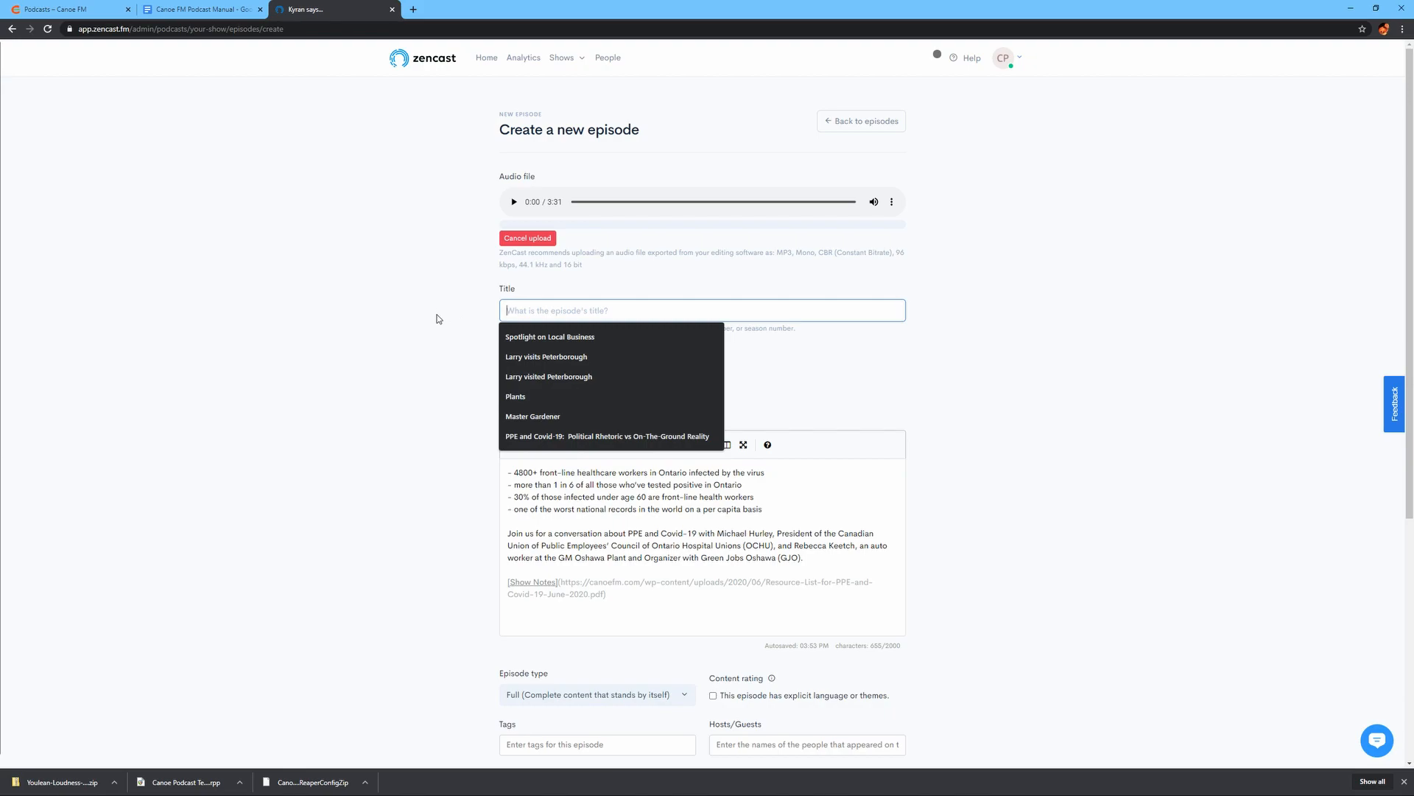
{"action": "type", "text": "Our "}
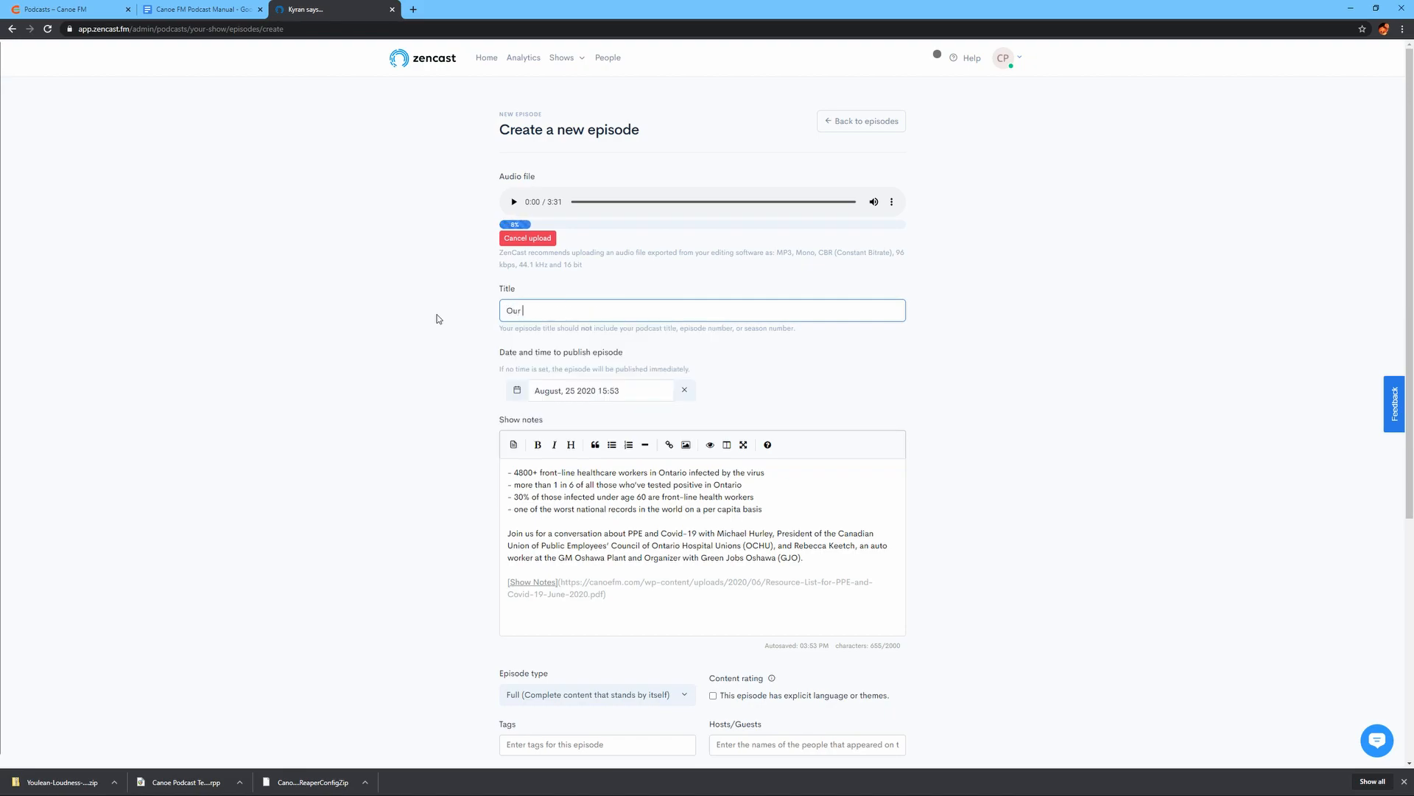
{"action": "type", "text": "first adventure in podcasting!"}
{"action": "left_click_drag", "start_coordinate": [679, 630], "coordinate": [413, 451]}
{"action": "key", "text": "BackSpace"}
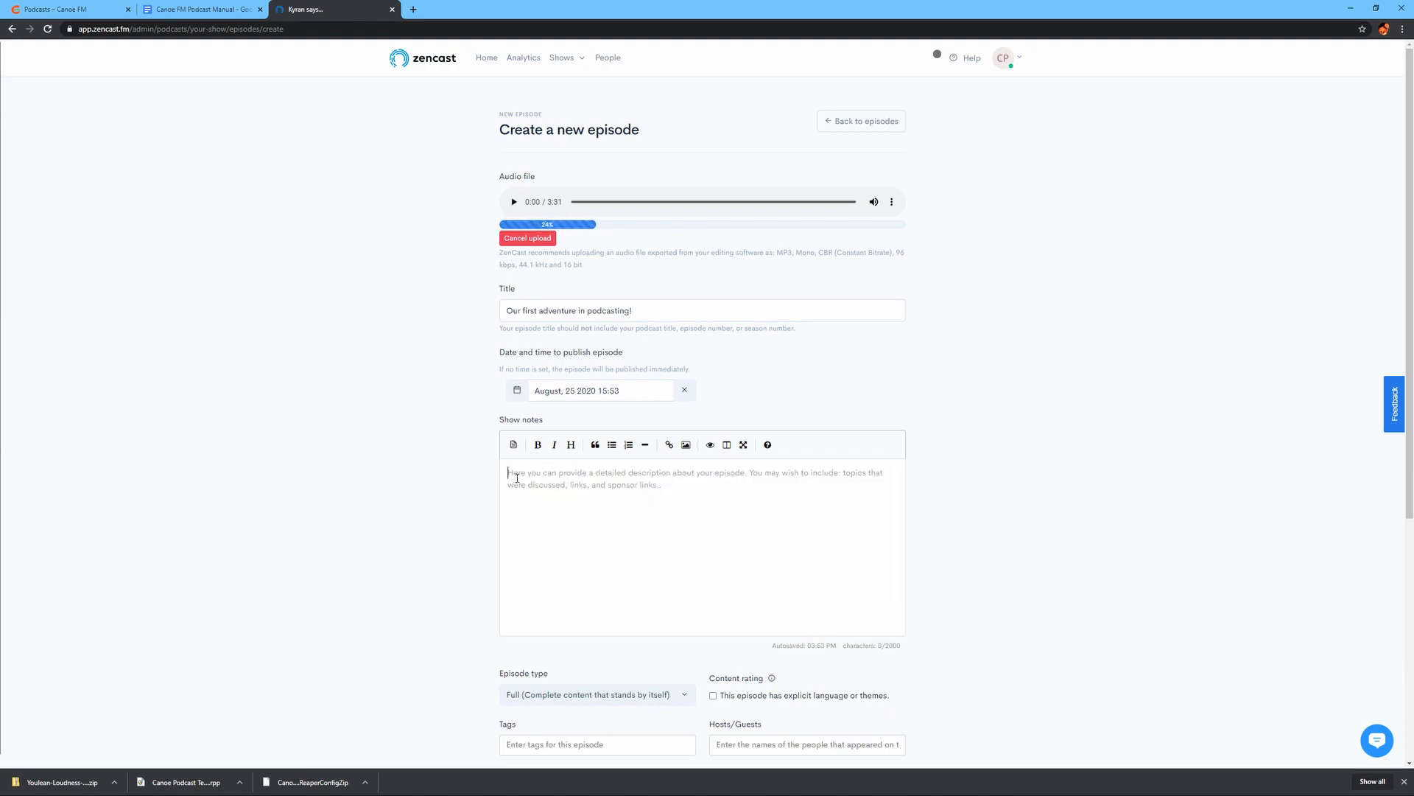
{"action": "type", "text": "We've nb"}
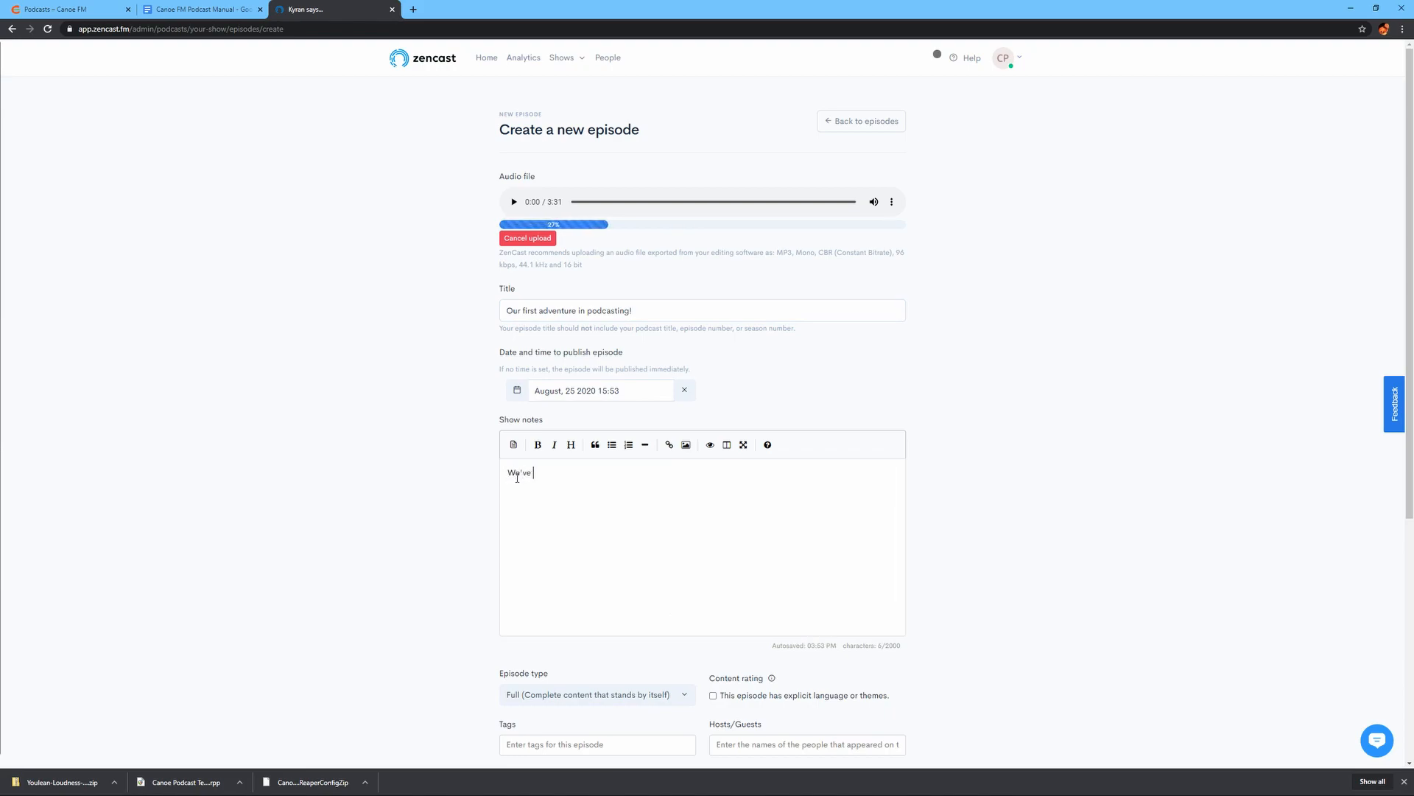
{"action": "key", "text": "BackSpace"}
{"action": "key", "text": "BackSpace"}
{"action": "type", "text": "never done this before"}
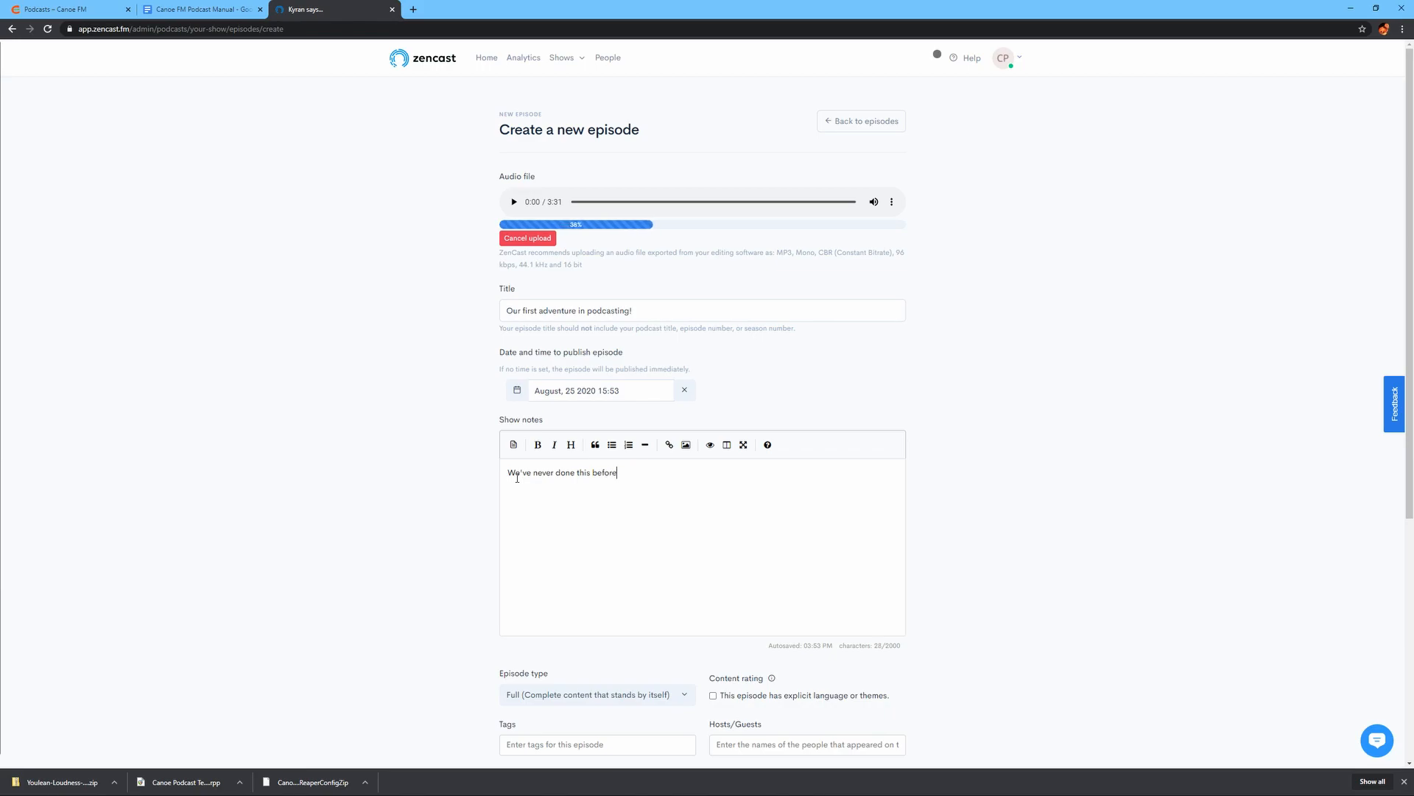
{"action": "type", "text": ", wis"}
{"action": "type", "text": "s luck!"}
{"action": "key", "text": "ctrl+a"}
{"action": "key", "text": "BackSpace"}
Write "This show is about boats." as the episode's show notes.
{"action": "type", "text": "This sho"}
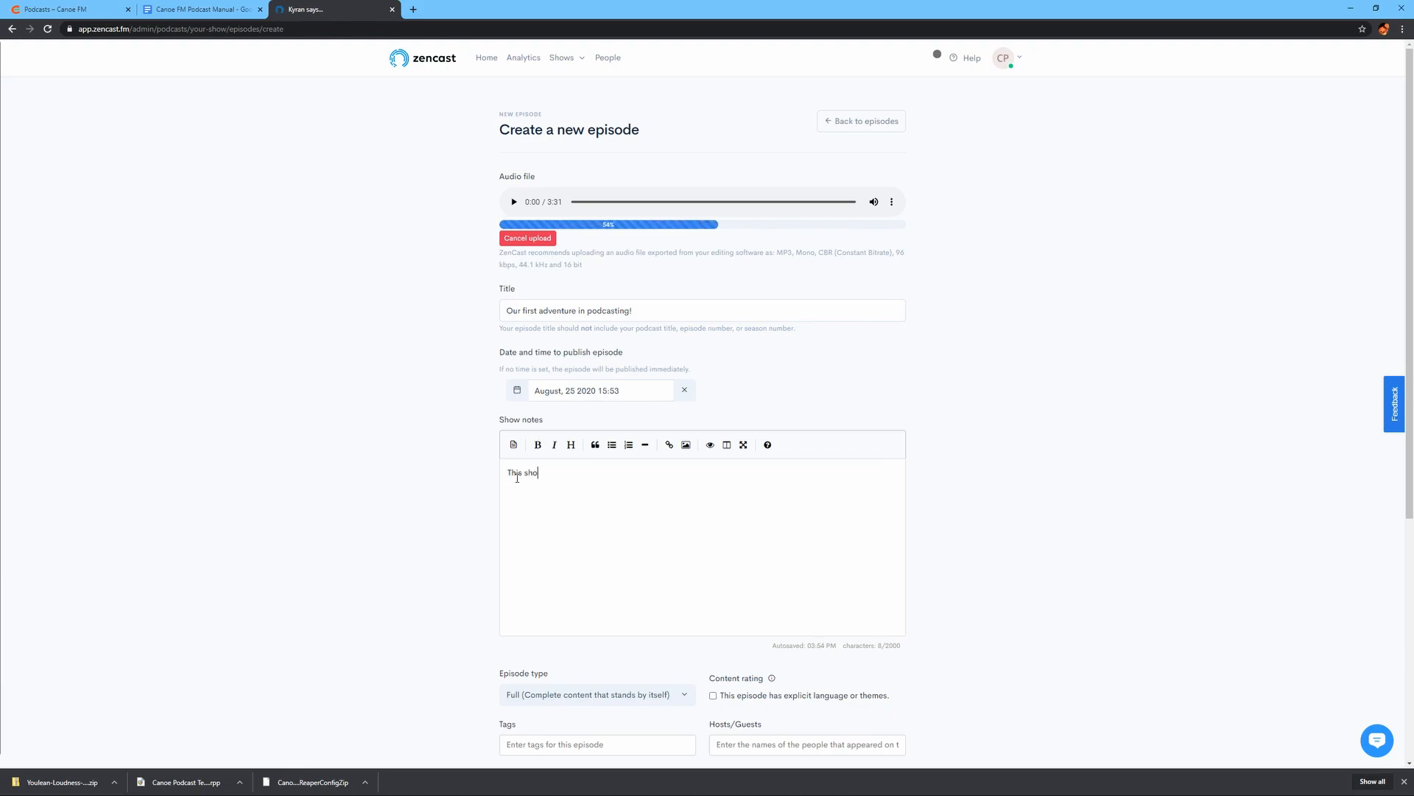
{"action": "type", "text": "w is about "}
{"action": "type", "text": "friendshi"}
{"action": "key", "text": "BackSpace"}
{"action": "key", "text": "BackSpace"}
{"action": "key", "text": "BackSpace"}
{"action": "key", "text": "BackSpace"}
{"action": "key", "text": "BackSpace"}
{"action": "key", "text": "BackSpace"}
{"action": "key", "text": "BackSpace"}
{"action": "key", "text": "BackSpace"}
{"action": "key", "text": "BackSpace"}
{"action": "key", "text": "BackSpace"}
{"action": "type", "text": "boats"}
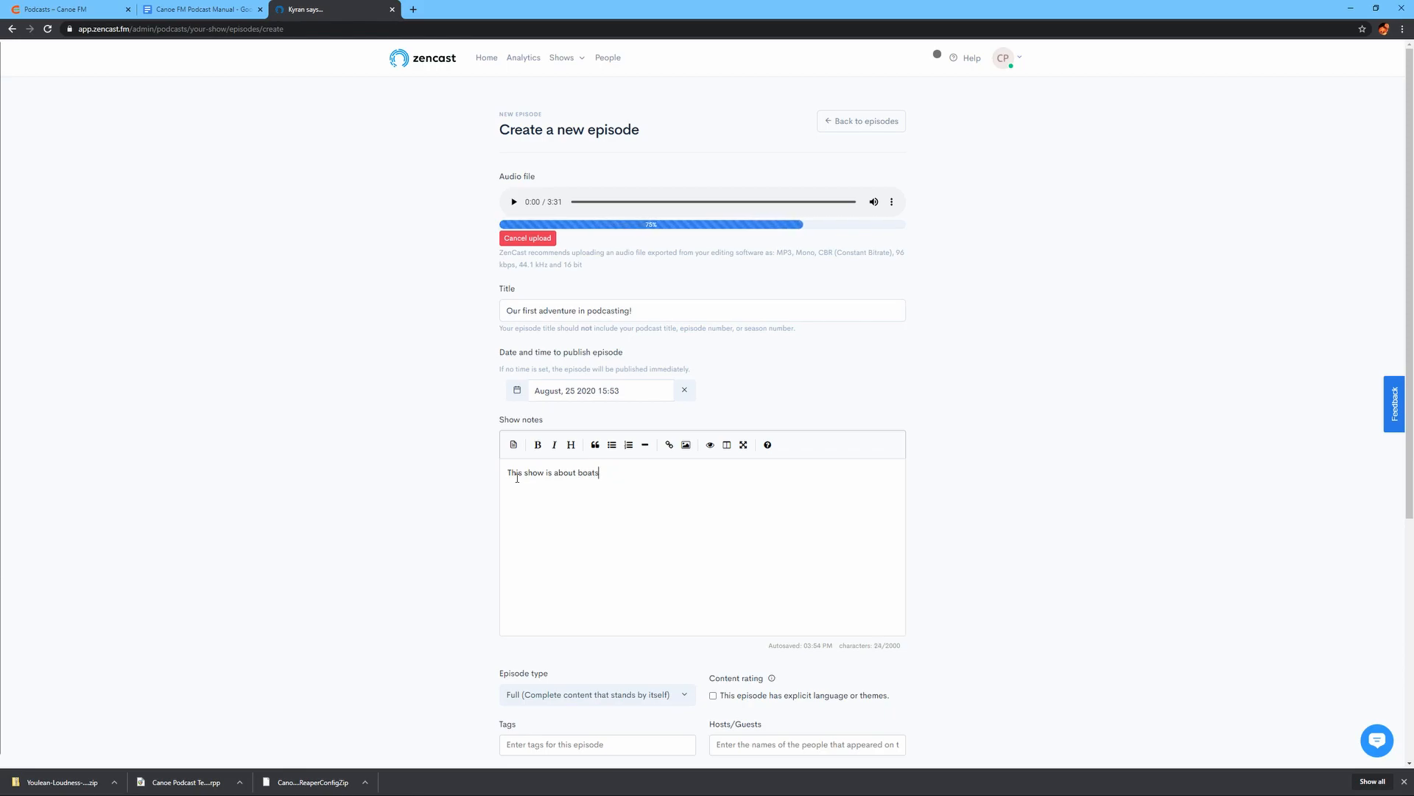
{"action": "type", "text": "."}
Tag the episode with "boats", "docks" and "marina".
{"action": "scroll", "coordinate": [1036, 411], "scroll_direction": "down", "scroll_amount": 2}
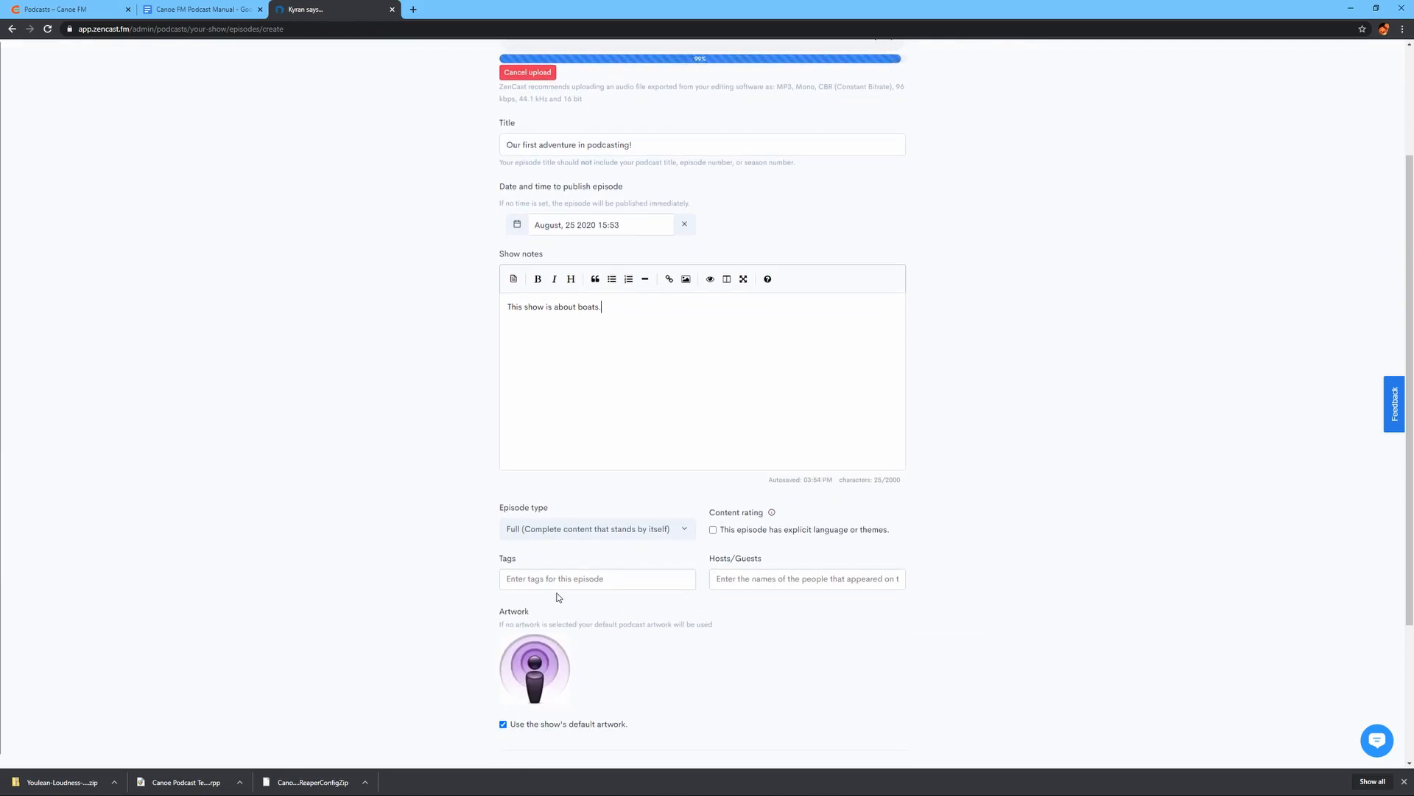
{"action": "left_click", "coordinate": [557, 580]}
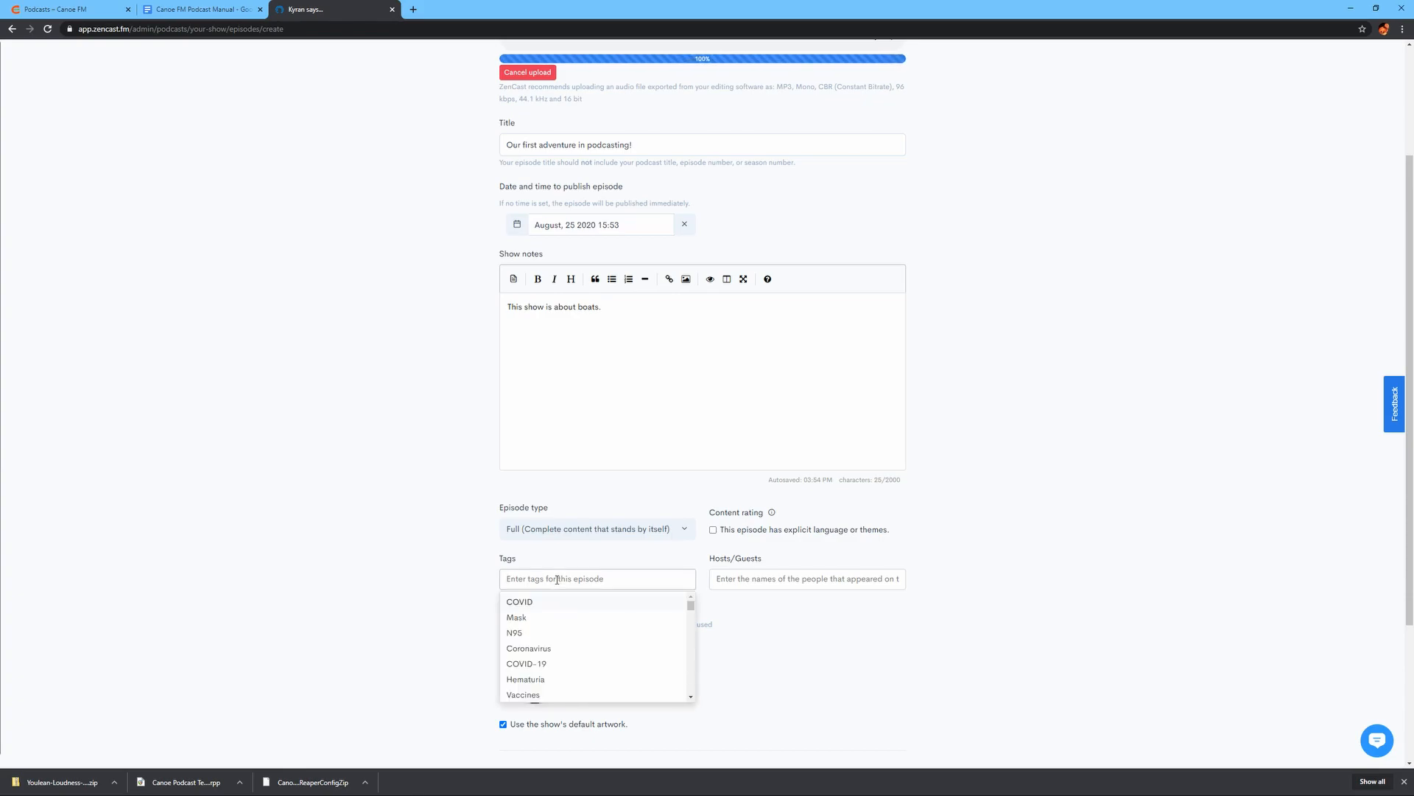
{"action": "type", "text": "boats"}
{"action": "key", "text": "Return"}
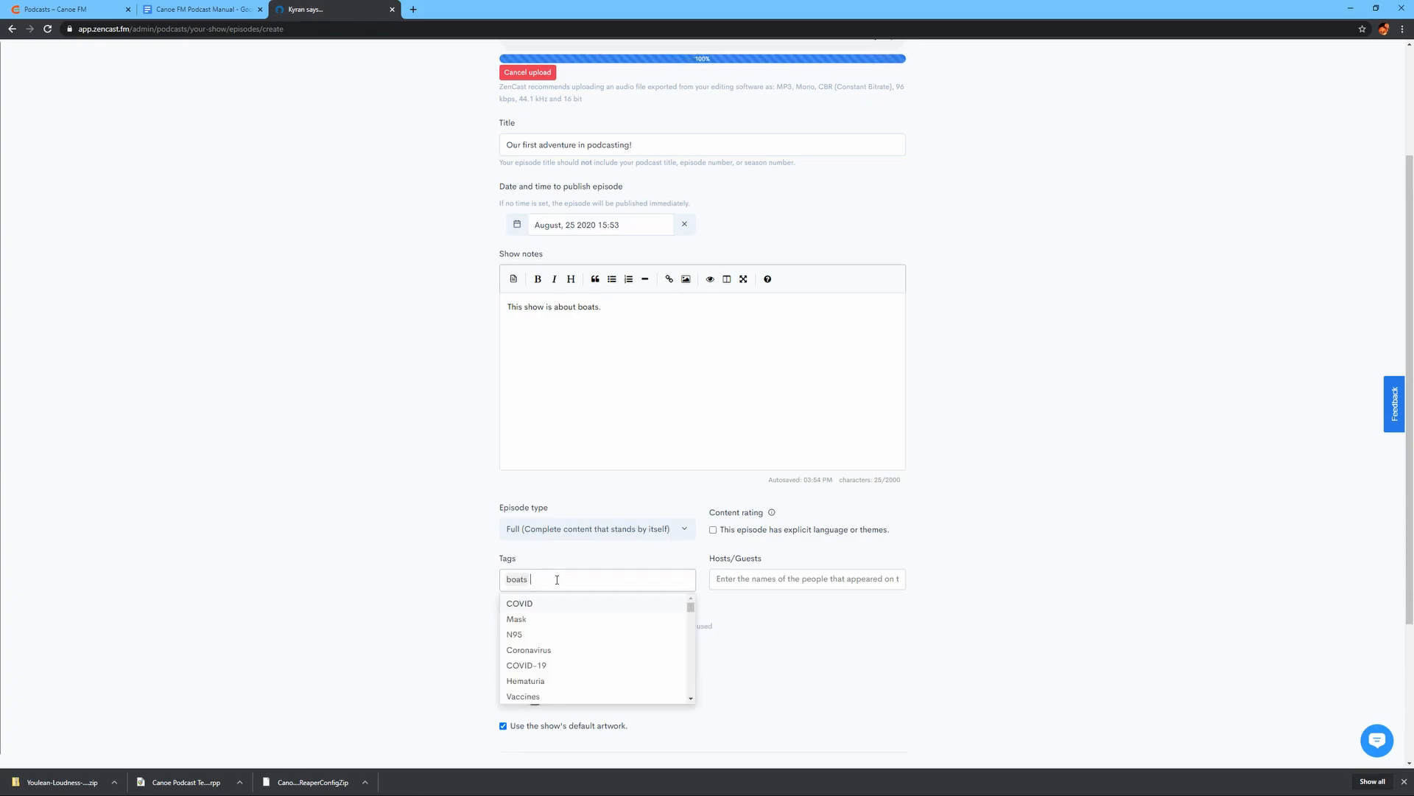
{"action": "type", "text": "docks"}
{"action": "key", "text": "Return"}
{"action": "type", "text": "marina"}
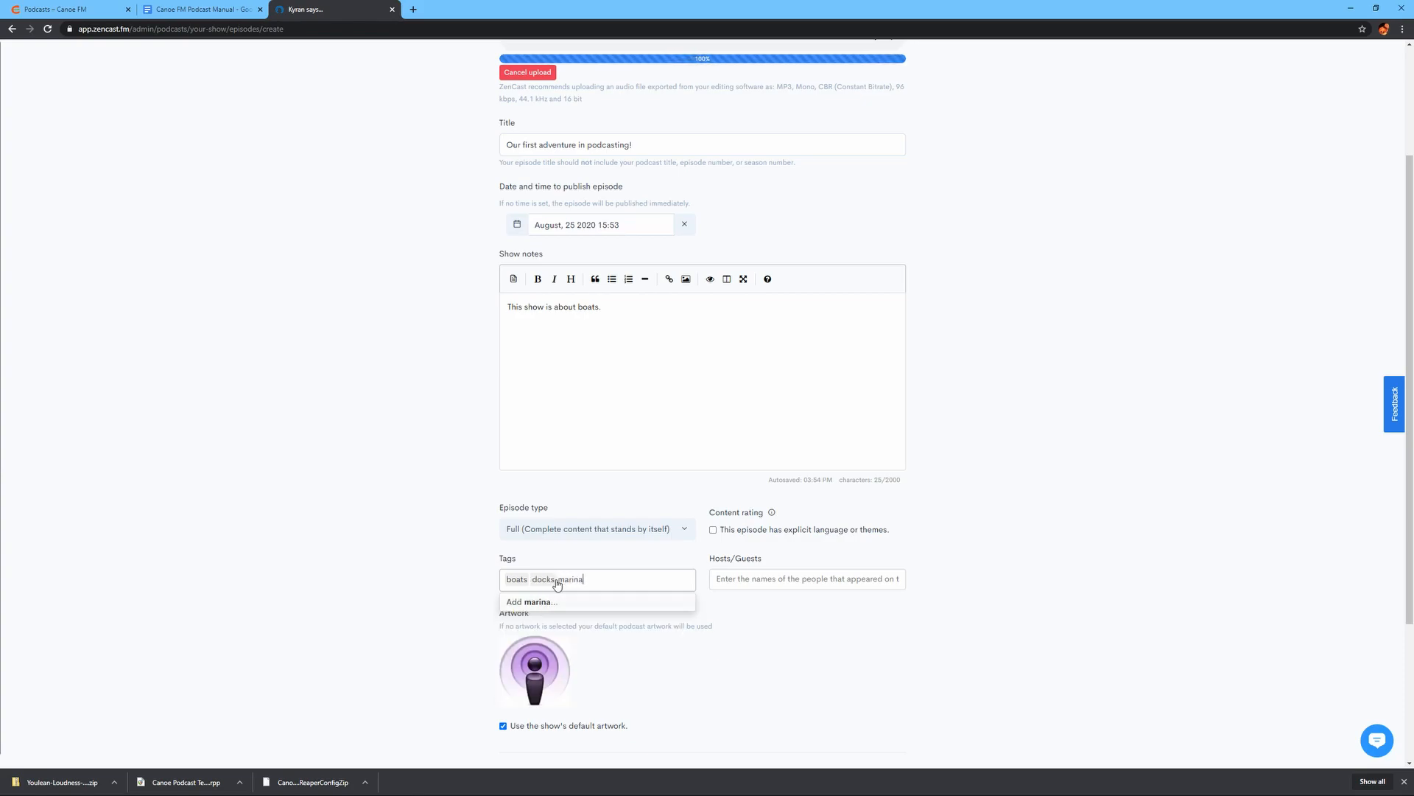
{"action": "key", "text": "Return"}
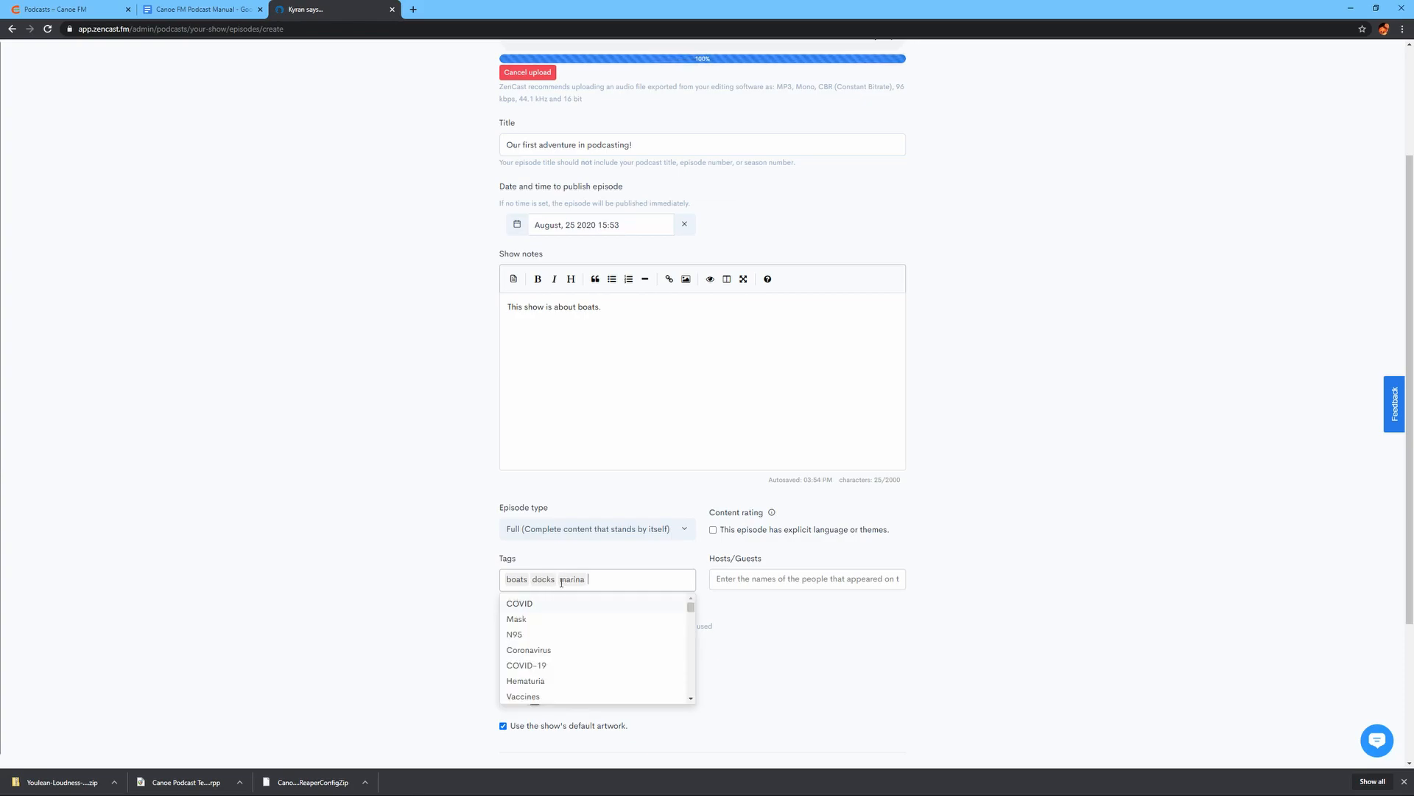
{"action": "left_click", "coordinate": [750, 580]}
{"action": "type", "text": "Andr"}
{"action": "key", "text": "Return"}
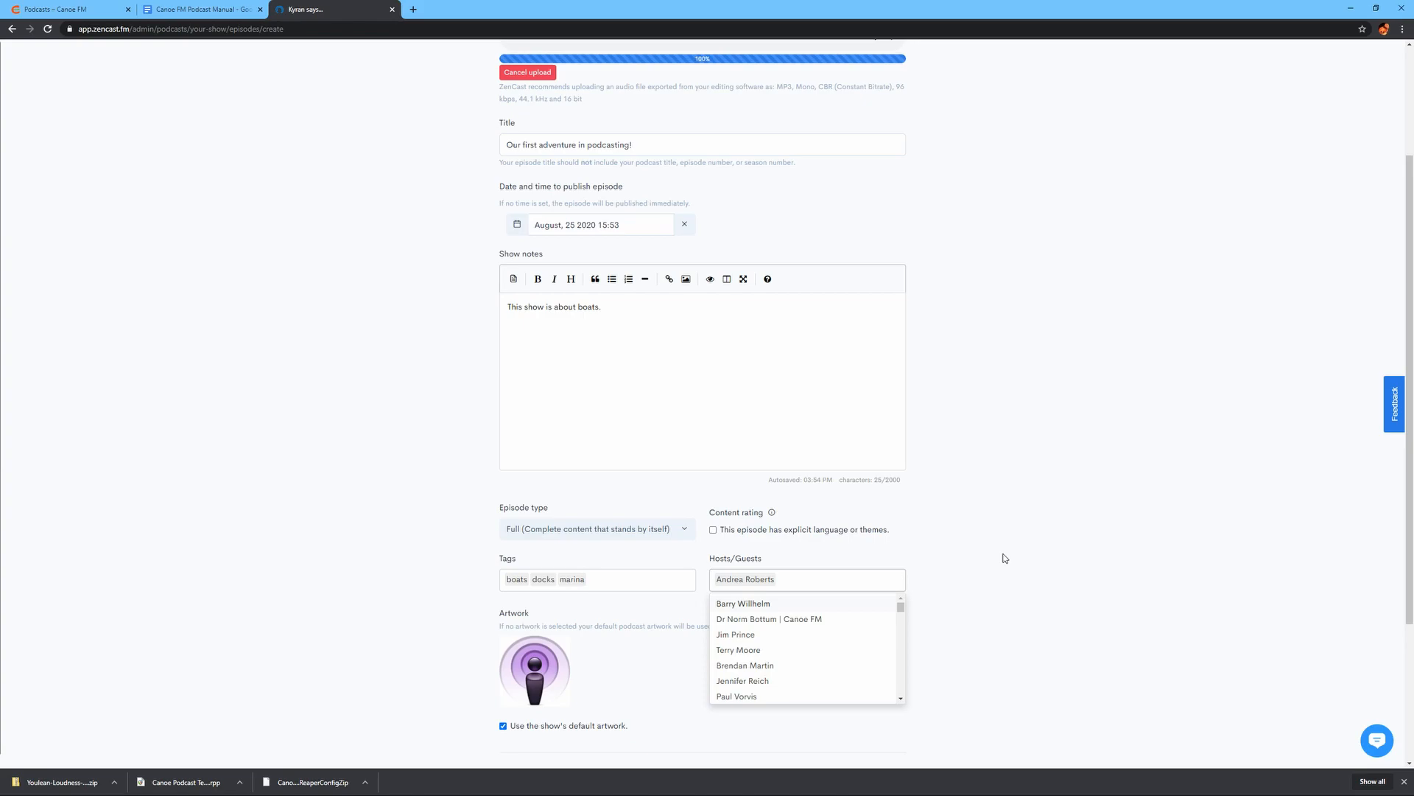
{"action": "key", "text": "BackSpace"}
Add the host's first name and the captain's name as new entries in the episode's Hosts/Guests.
{"action": "type", "text": "ROb"}
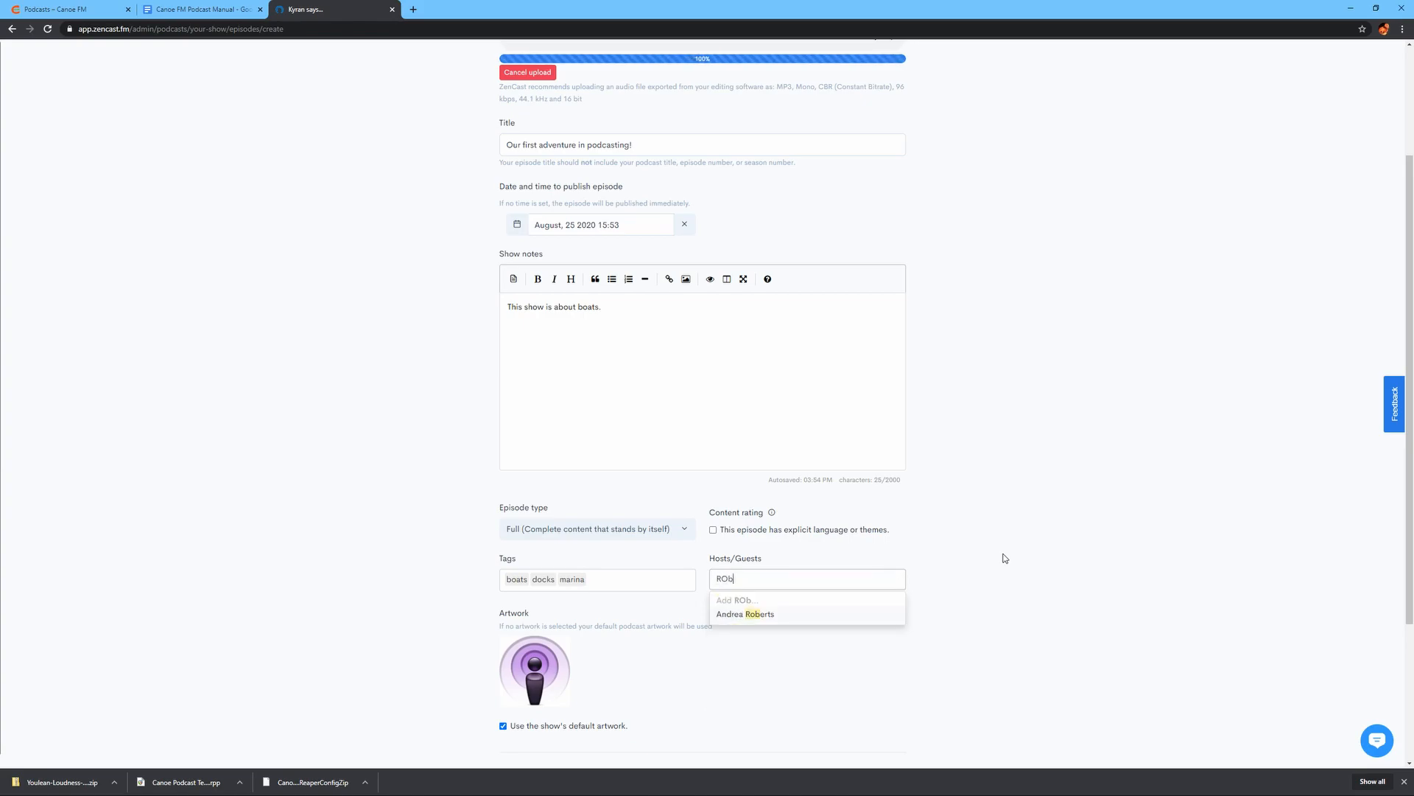
{"action": "left_click", "coordinate": [728, 602]}
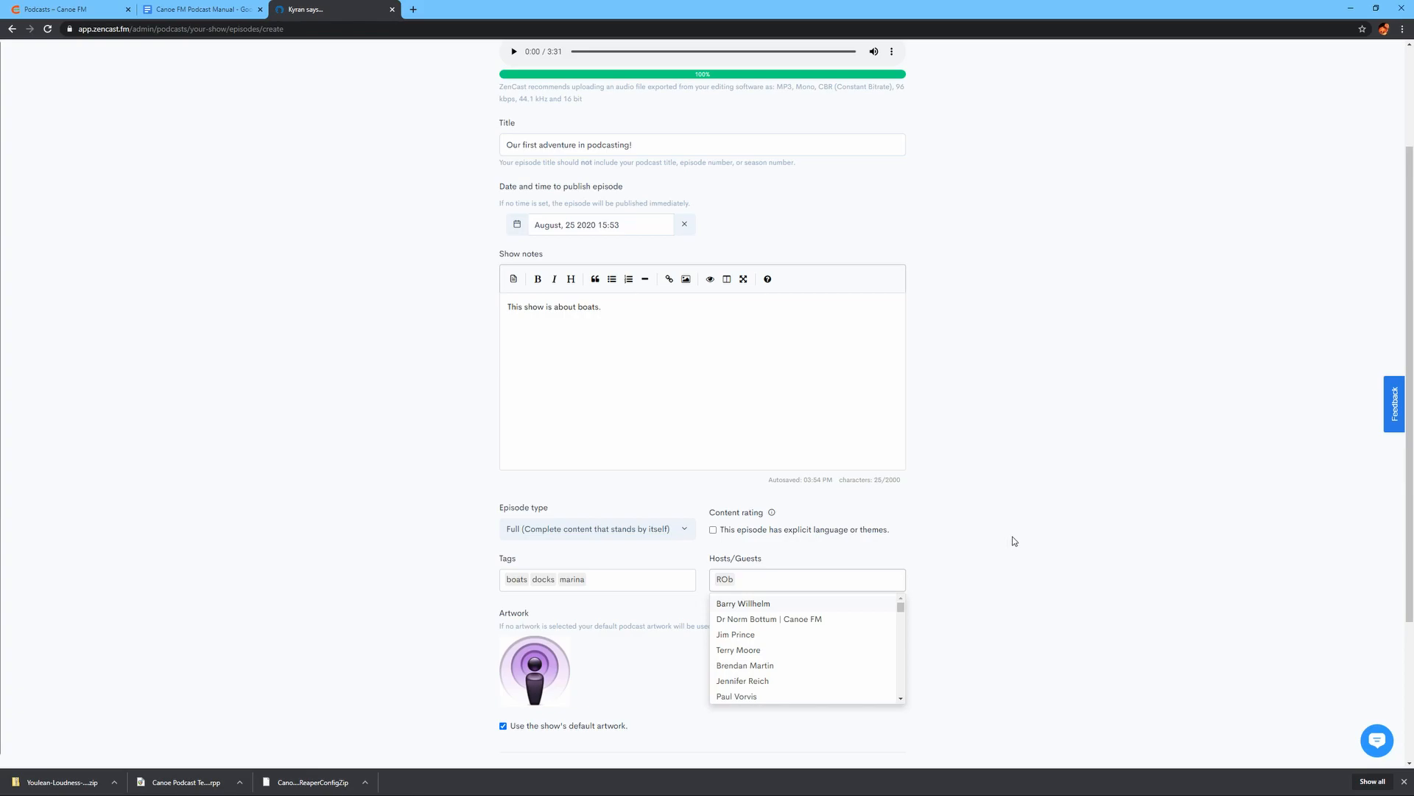
{"action": "type", "text": "Captain"}
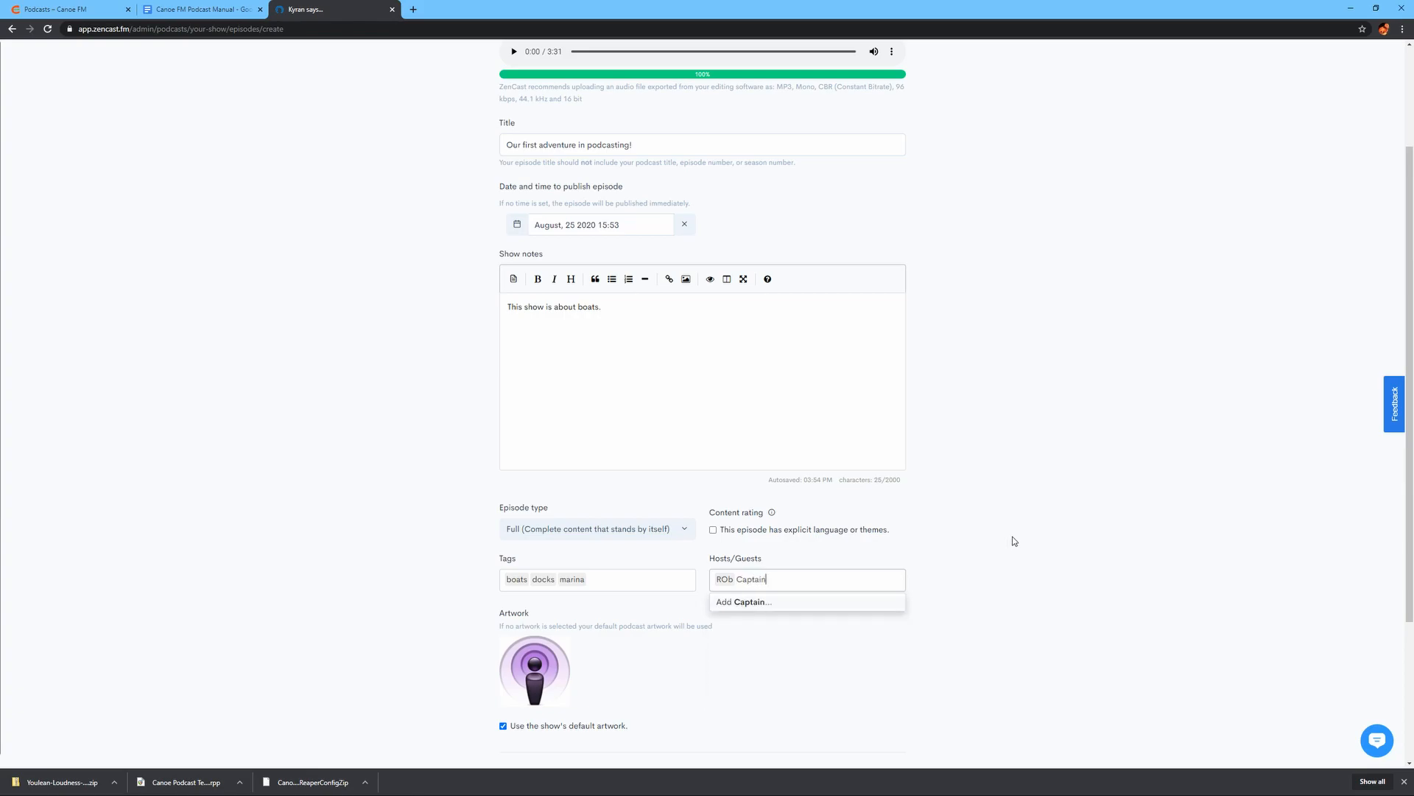
{"action": "type", "text": " Seaworthy"}
{"action": "key", "text": "Return"}
{"action": "left_click", "coordinate": [962, 564]}
Review the completed episode form and create the episode.
{"action": "scroll", "coordinate": [1072, 564], "scroll_direction": "down", "scroll_amount": 1}
{"action": "scroll", "coordinate": [1085, 572], "scroll_direction": "down", "scroll_amount": 2}
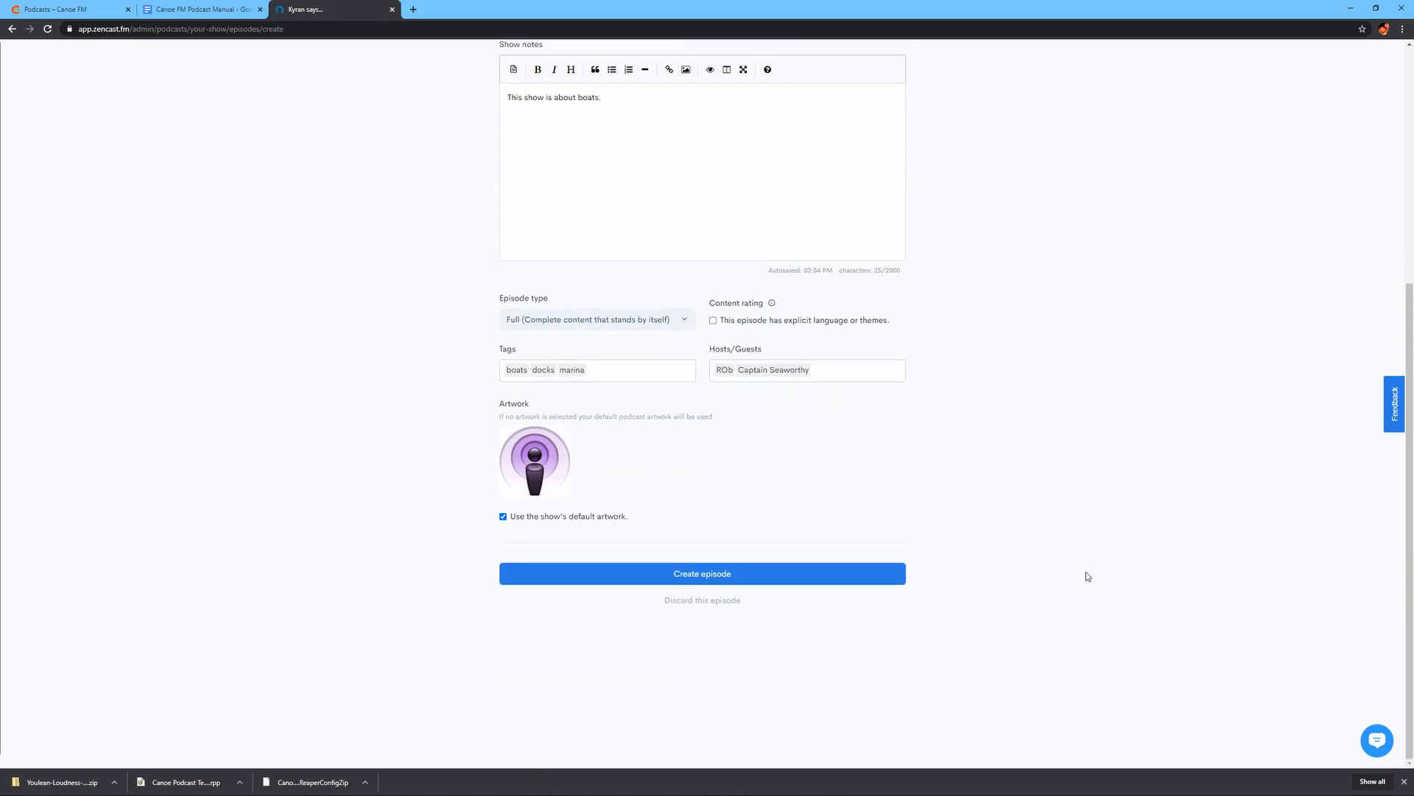
{"action": "scroll", "coordinate": [1086, 567], "scroll_direction": "up", "scroll_amount": 5}
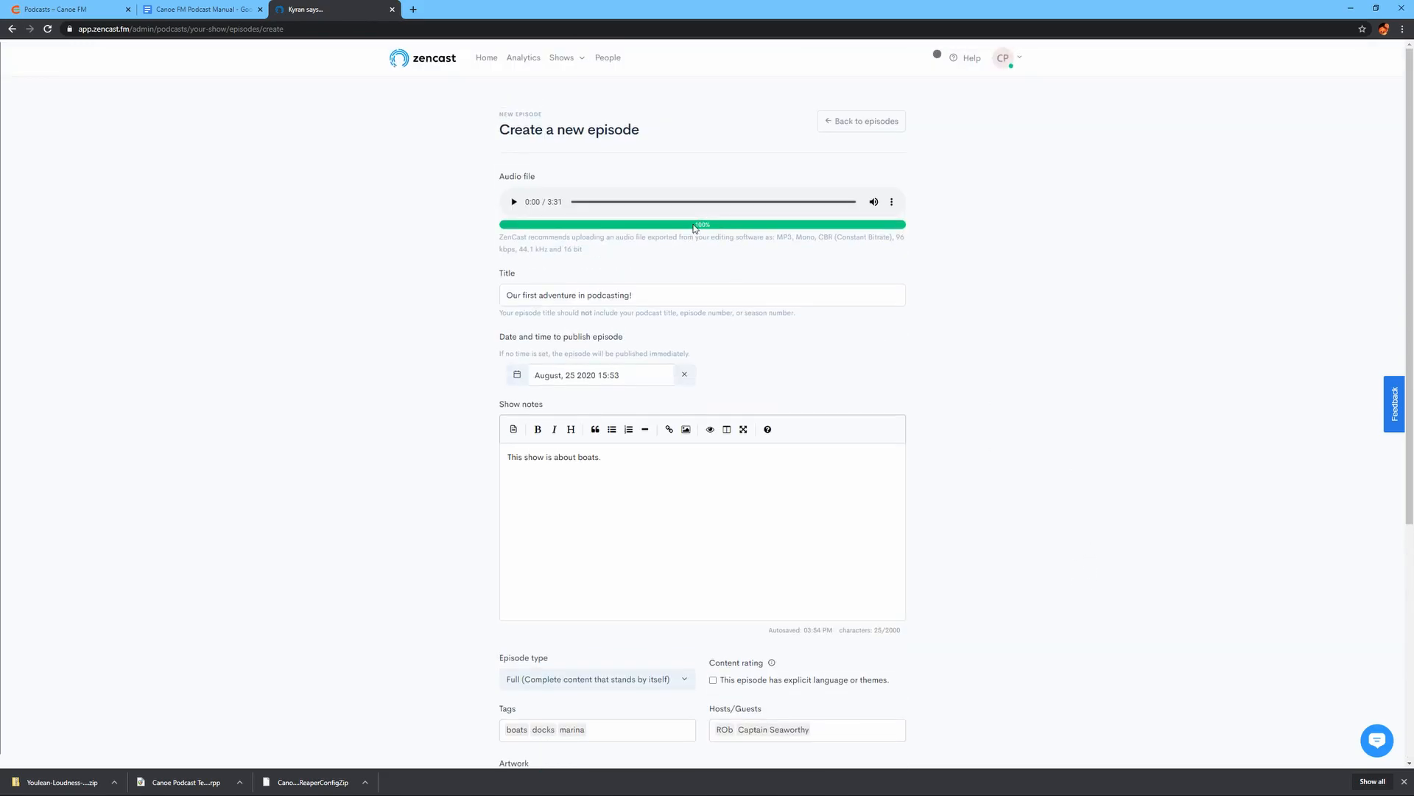
{"action": "scroll", "coordinate": [1053, 400], "scroll_direction": "down", "scroll_amount": 5}
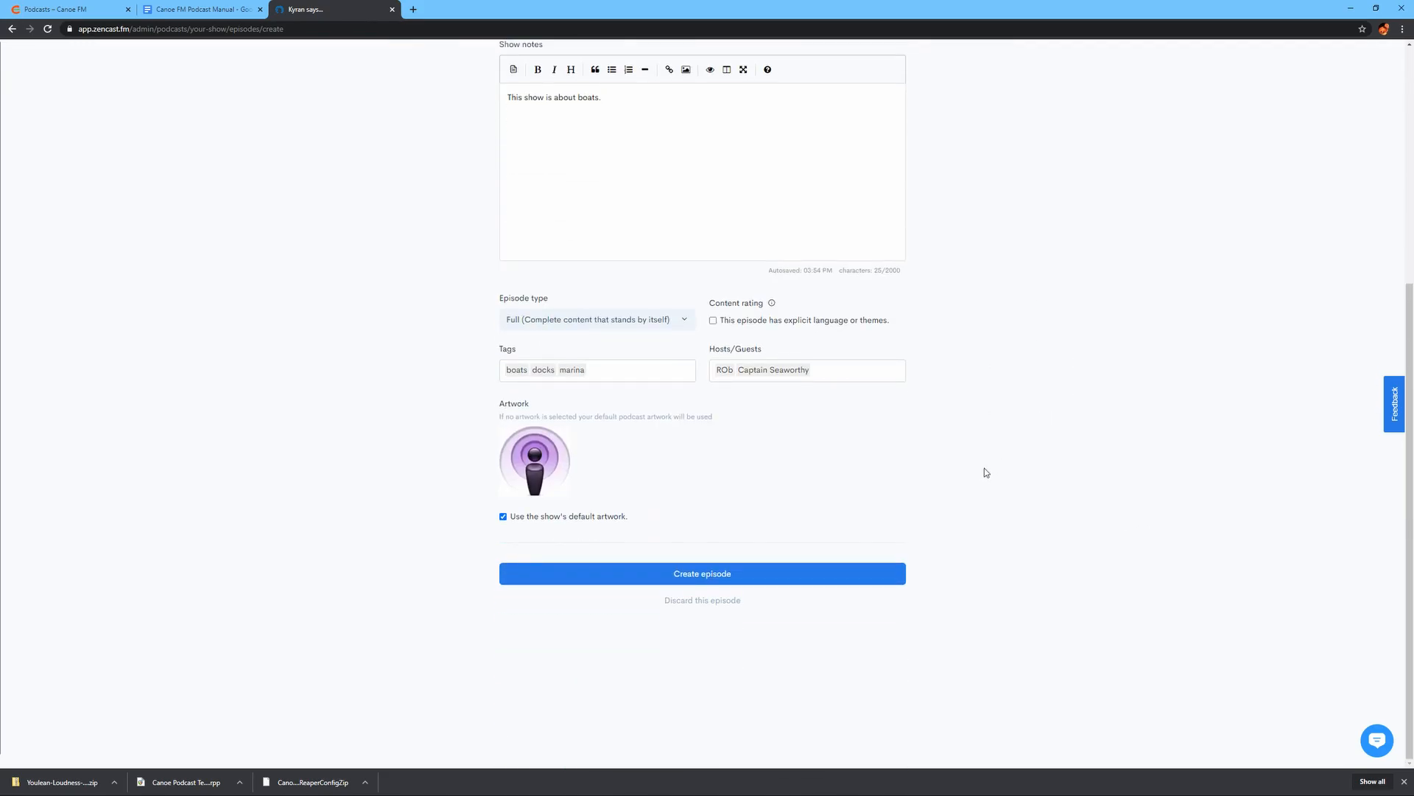
{"action": "left_click", "coordinate": [714, 574]}
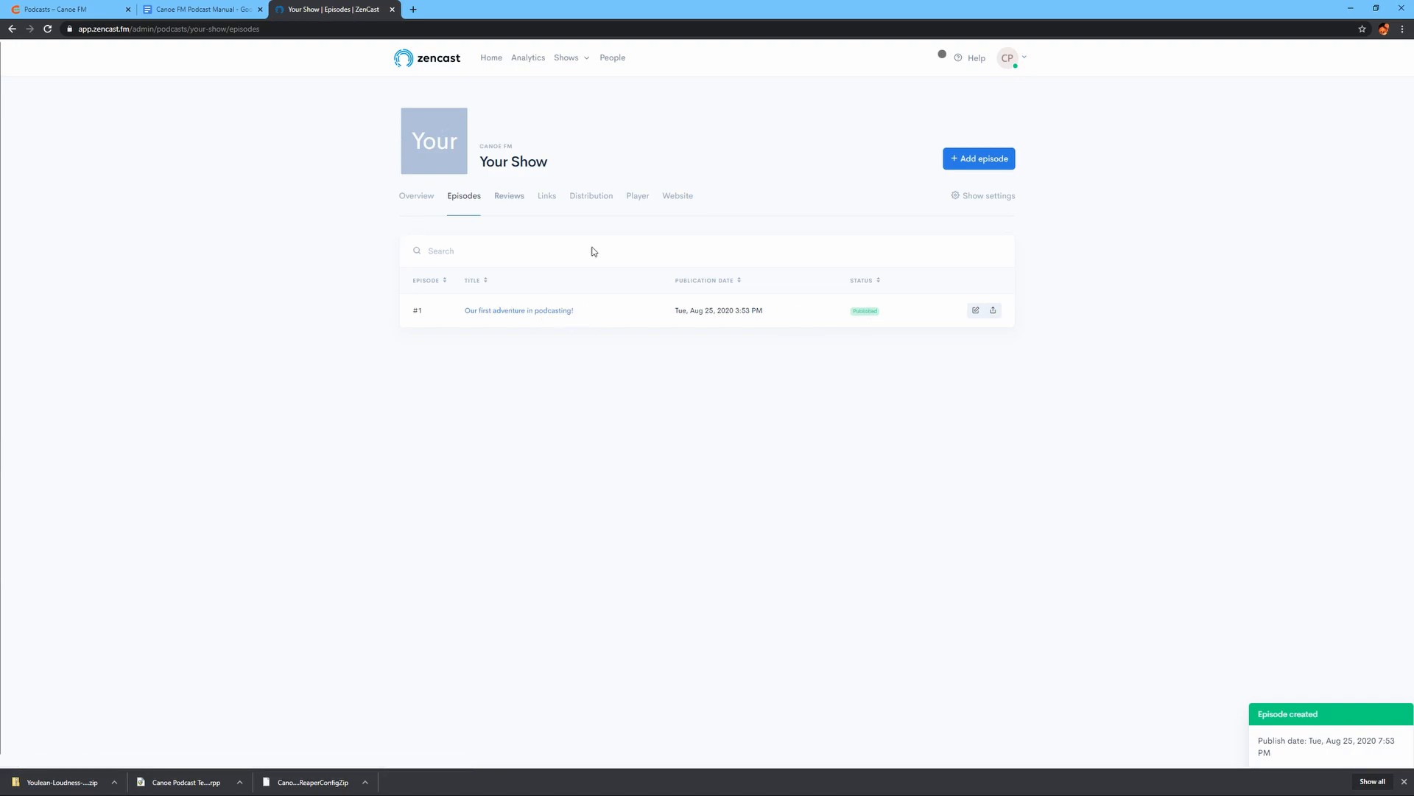
Reschedule the episode "Our first adventure in podcasting!" to publish on September 2, 2021 and save it.
{"action": "left_click", "coordinate": [505, 312]}
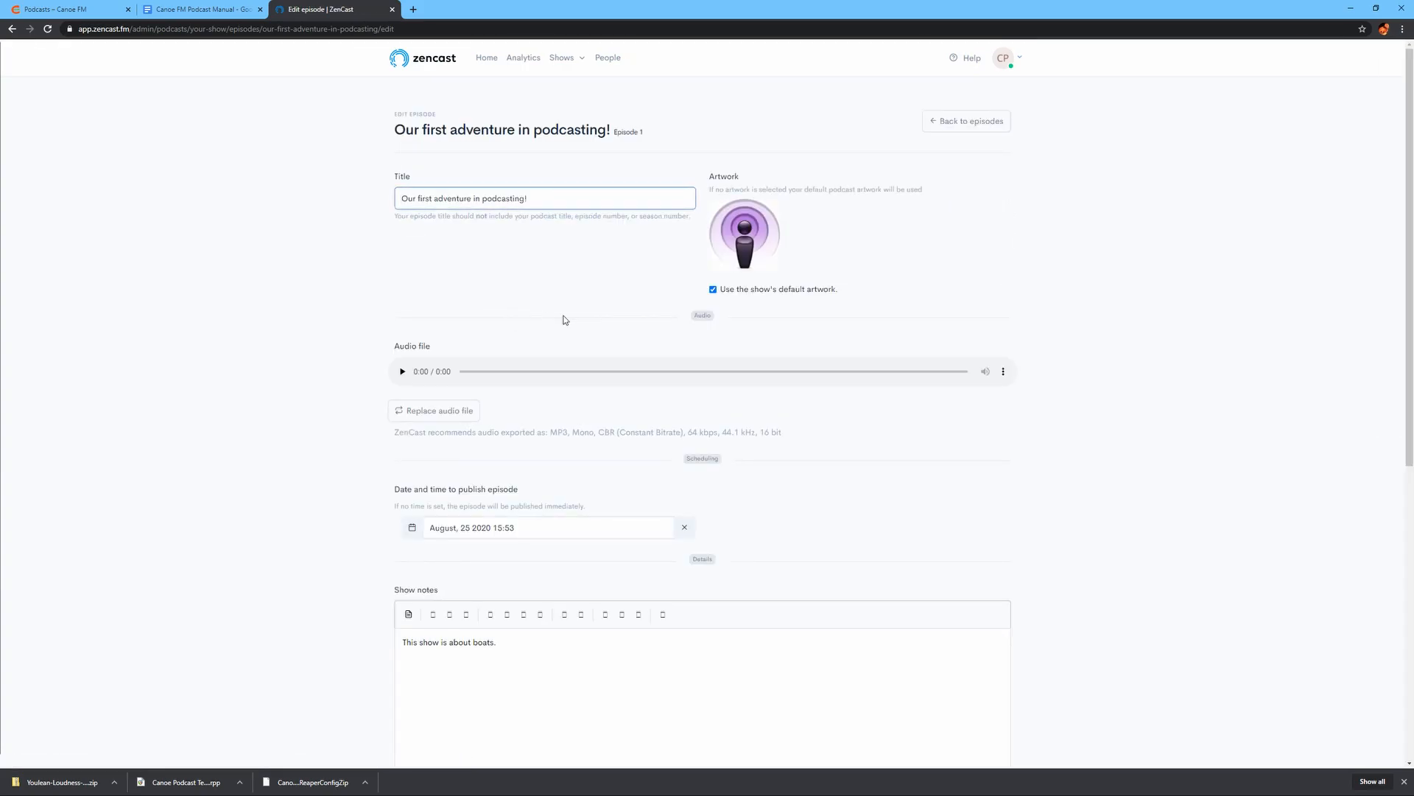
{"action": "left_click", "coordinate": [411, 526]}
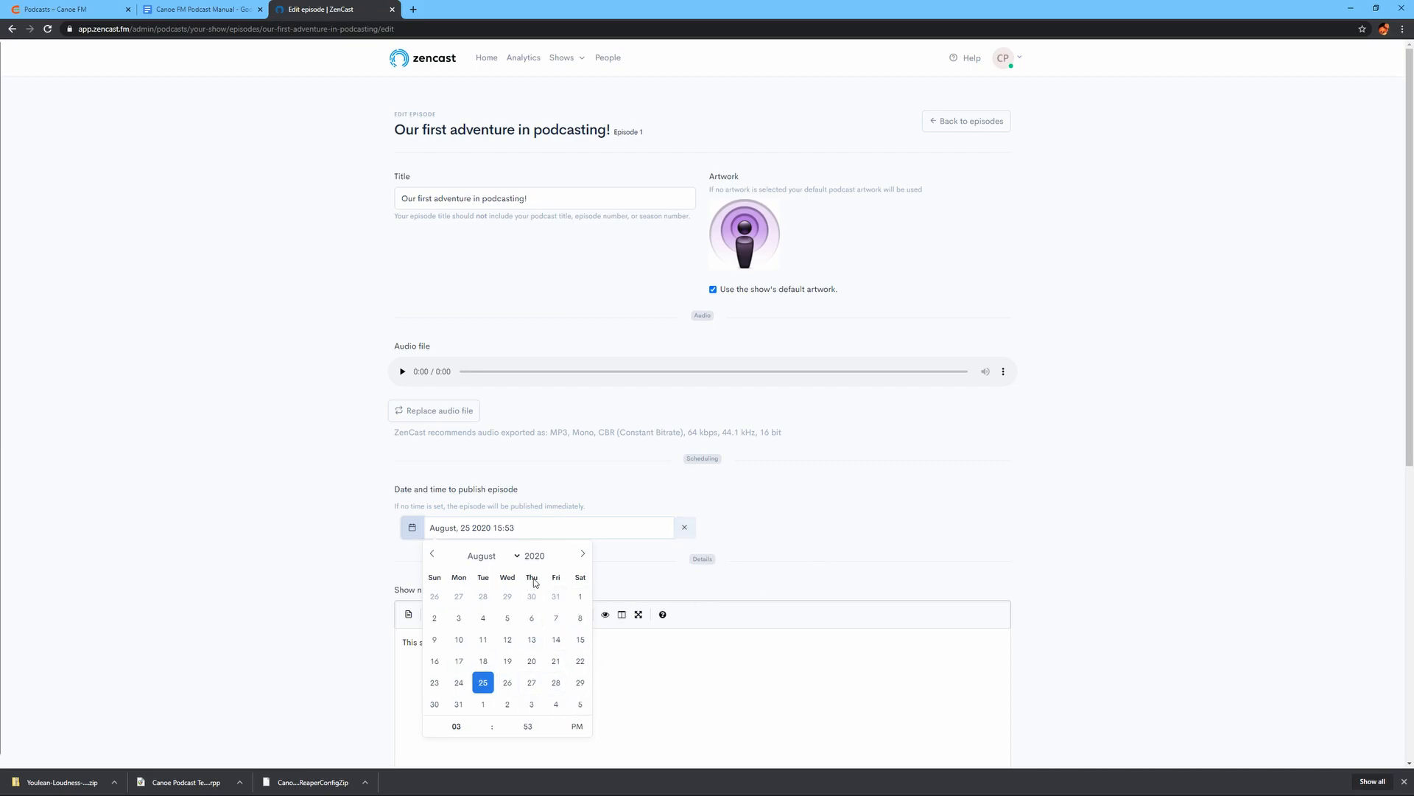
{"action": "left_click", "coordinate": [548, 554]}
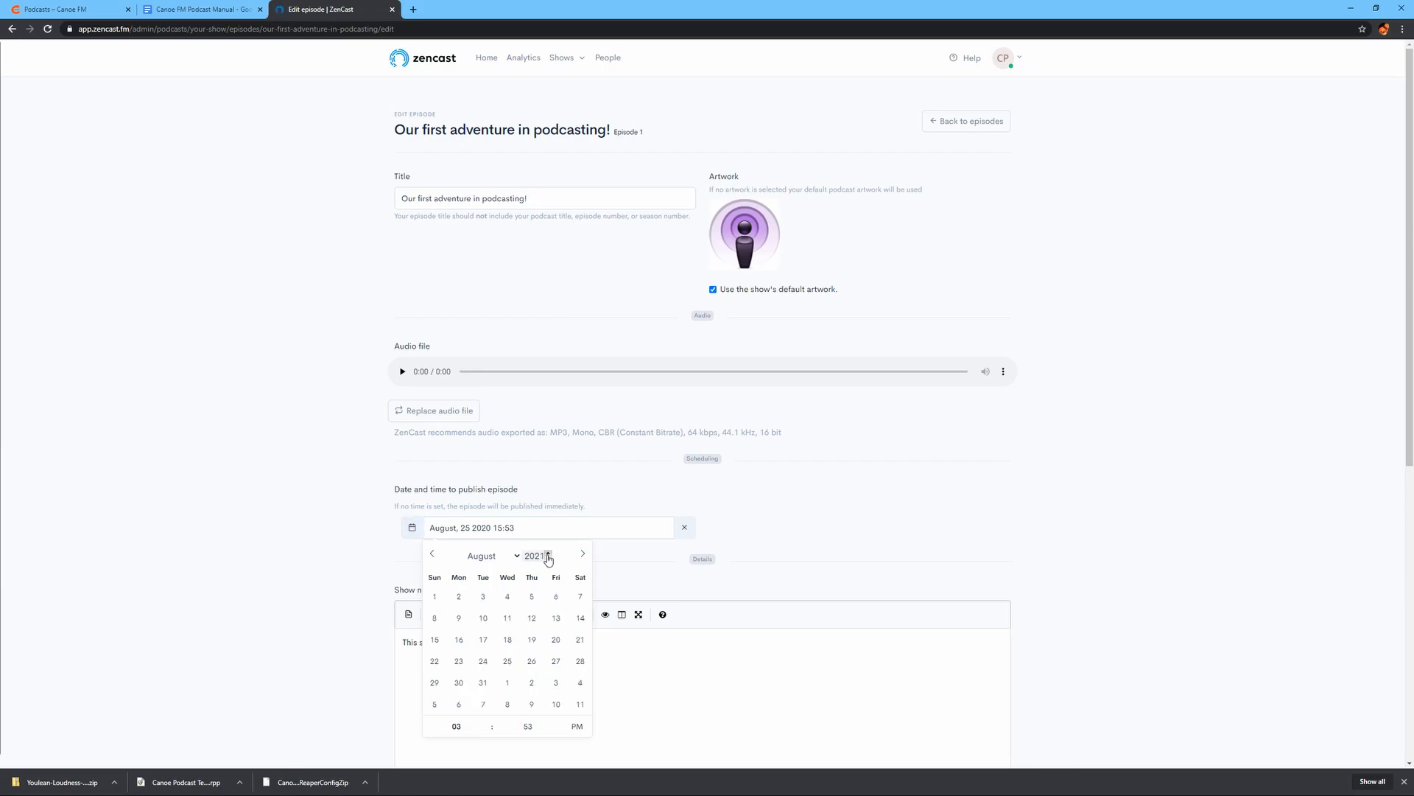
{"action": "left_click", "coordinate": [530, 688]}
{"action": "left_click", "coordinate": [837, 528]}
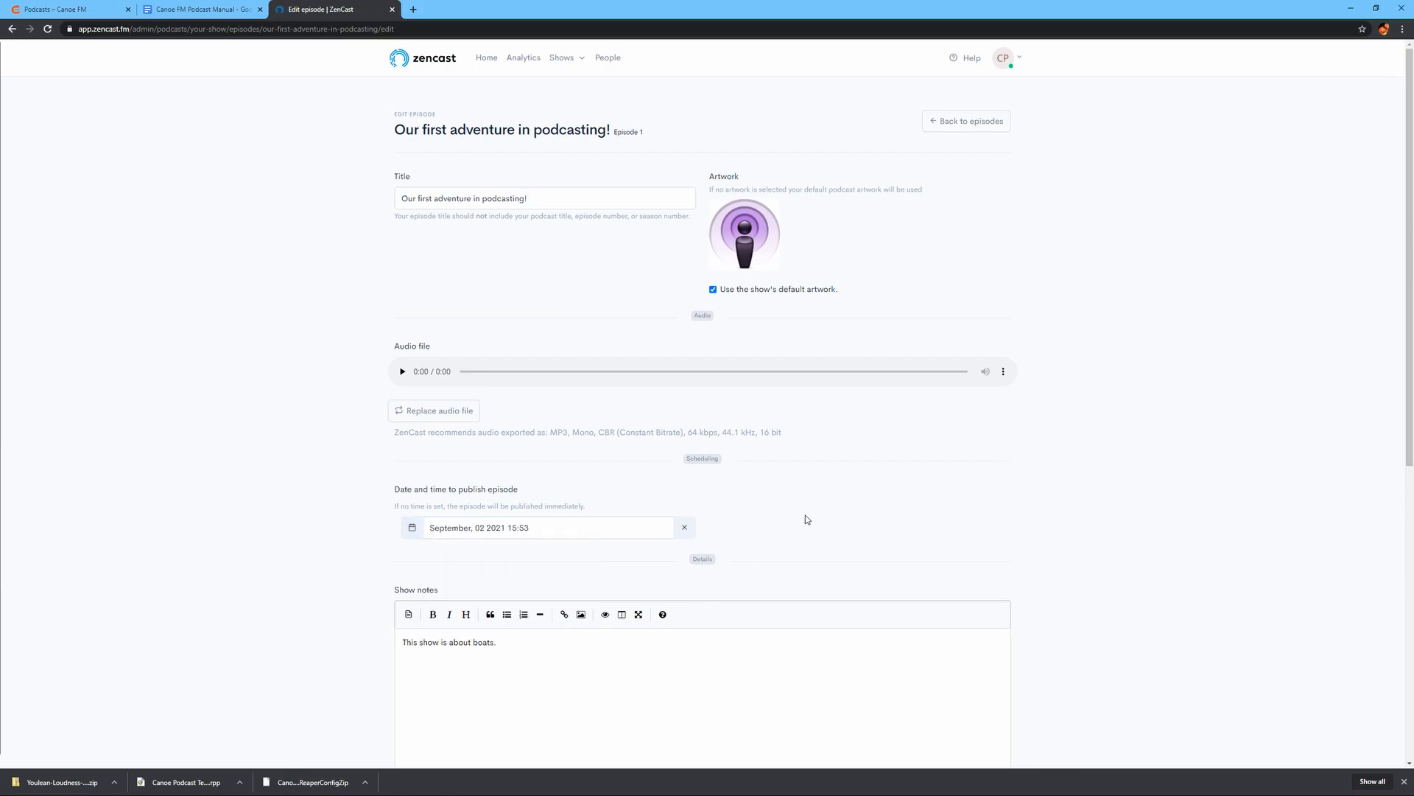
{"action": "scroll", "coordinate": [360, 486], "scroll_direction": "down", "scroll_amount": 6}
{"action": "scroll", "coordinate": [360, 486], "scroll_direction": "down", "scroll_amount": 1}
{"action": "left_click", "coordinate": [701, 572]}
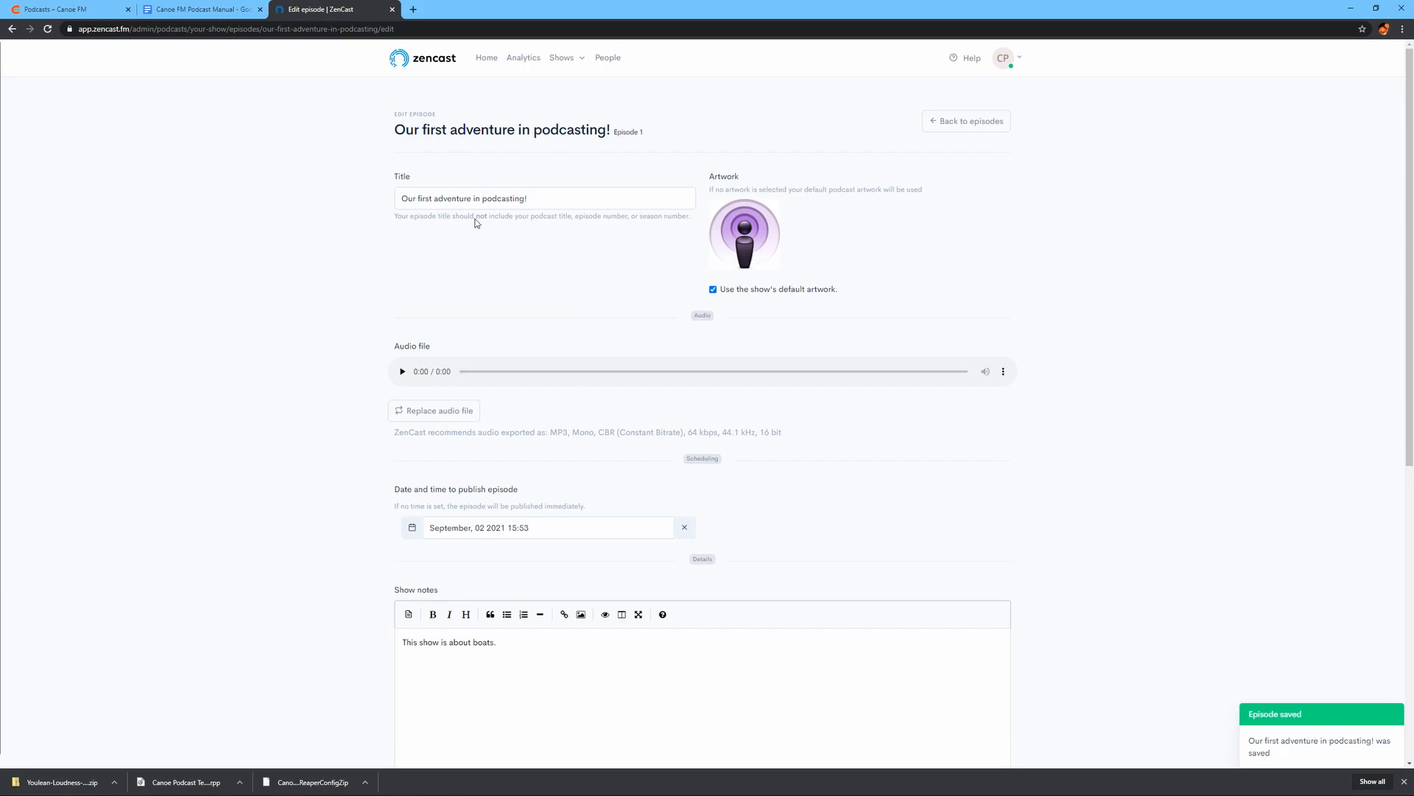
Return to the show's episodes, open the show settings and turn off publishing of the podcast.
{"action": "left_click", "coordinate": [975, 129]}
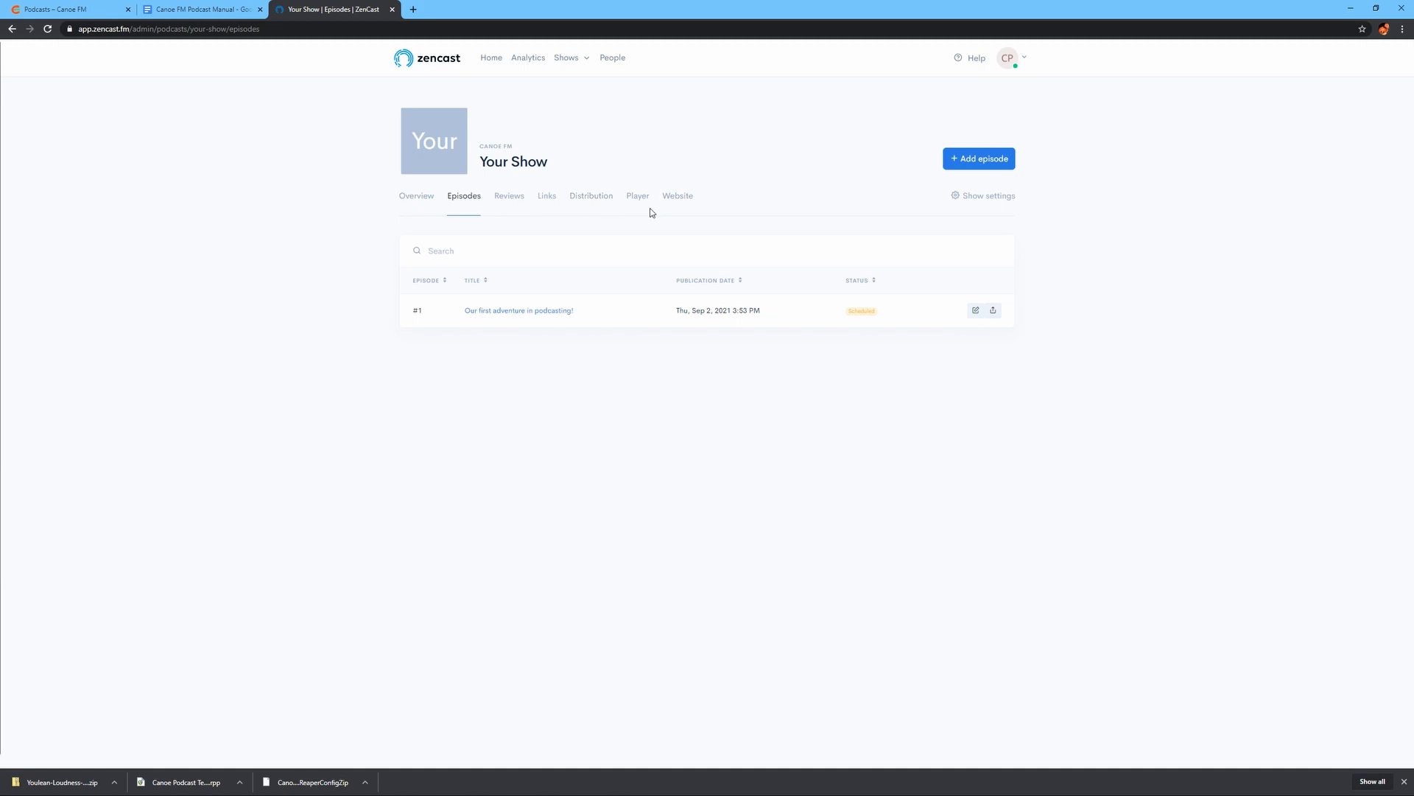
{"action": "left_click", "coordinate": [983, 208]}
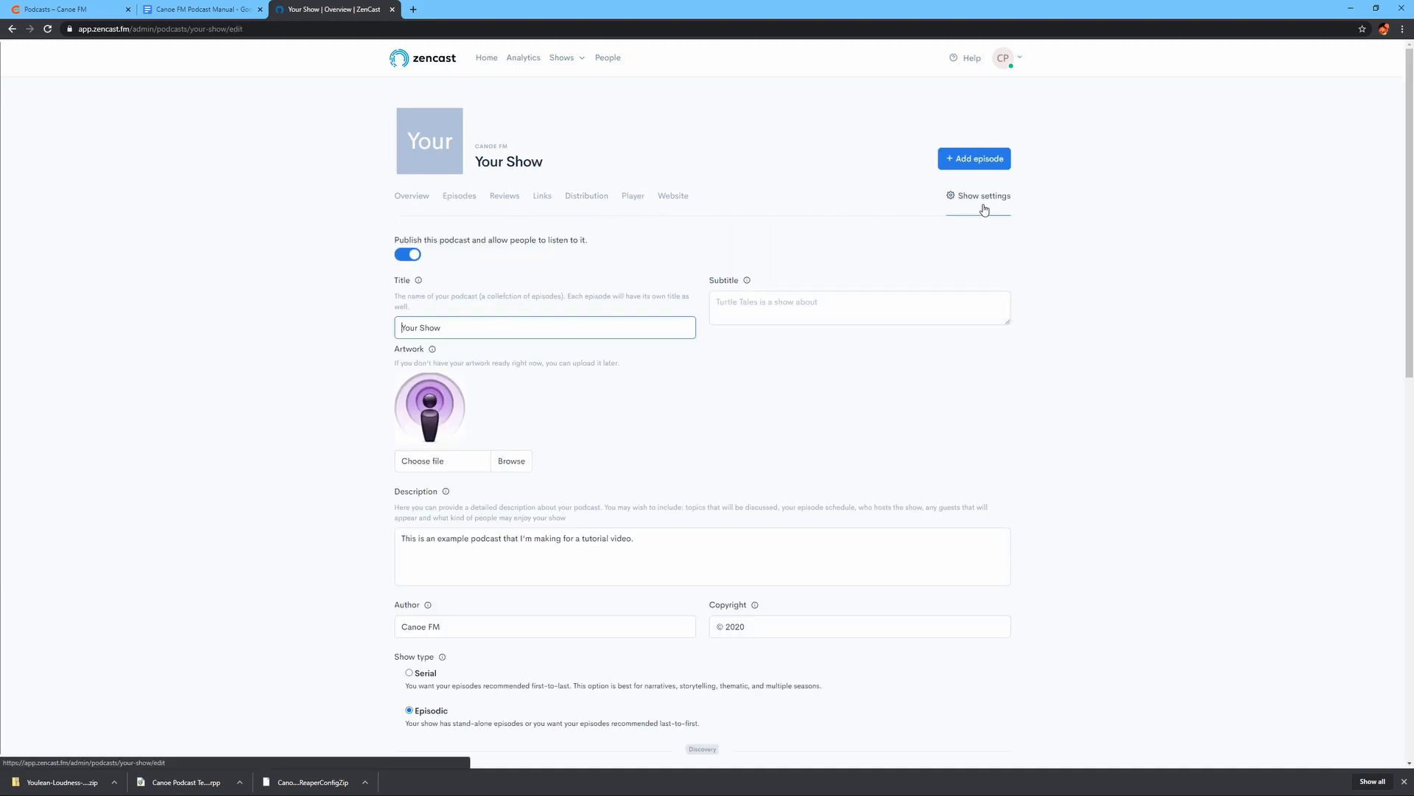
{"action": "left_click", "coordinate": [409, 255]}
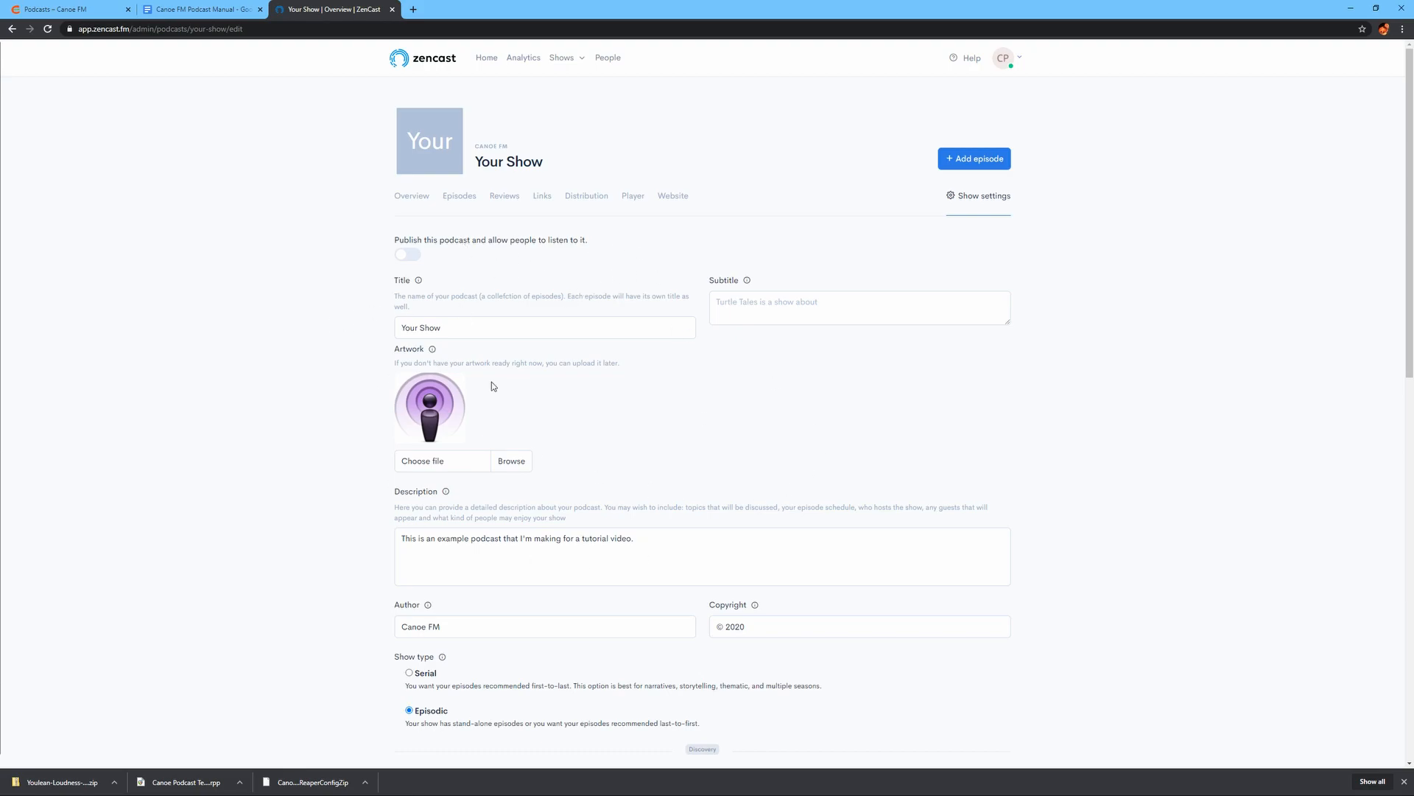
Retitle the show "Your Super Duper Show" and give it the subtitle "Super Duper fun will be had by all.".
{"action": "left_click", "coordinate": [421, 328]}
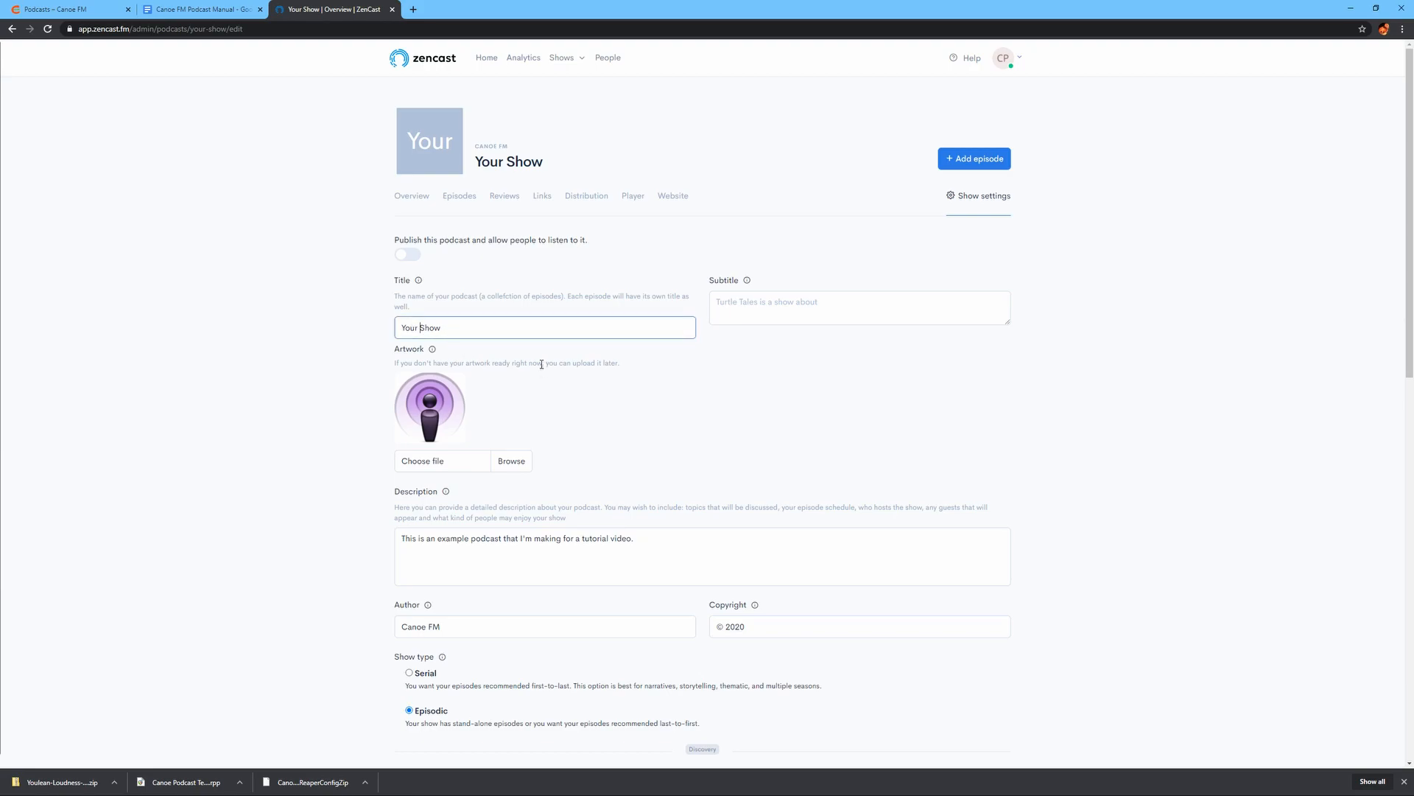
{"action": "type", "text": "Super Duper S"}
{"action": "left_click", "coordinate": [781, 302]}
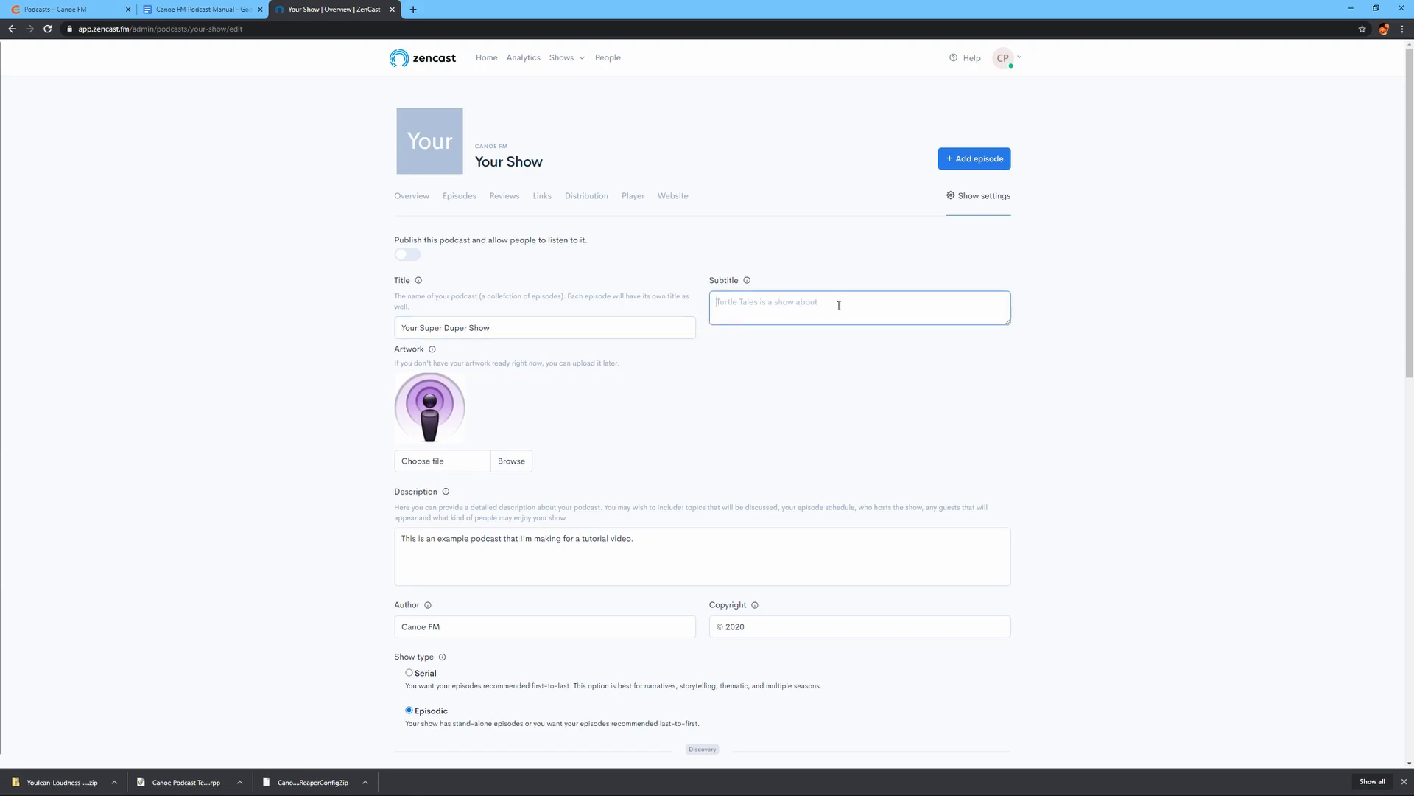
{"action": "type", "text": "Super Duper fun will be had by all."}
Put the host's full name and a vertical bar before "Canoe FM" in the show's author field.
{"action": "scroll", "coordinate": [844, 420], "scroll_direction": "down", "scroll_amount": 3}
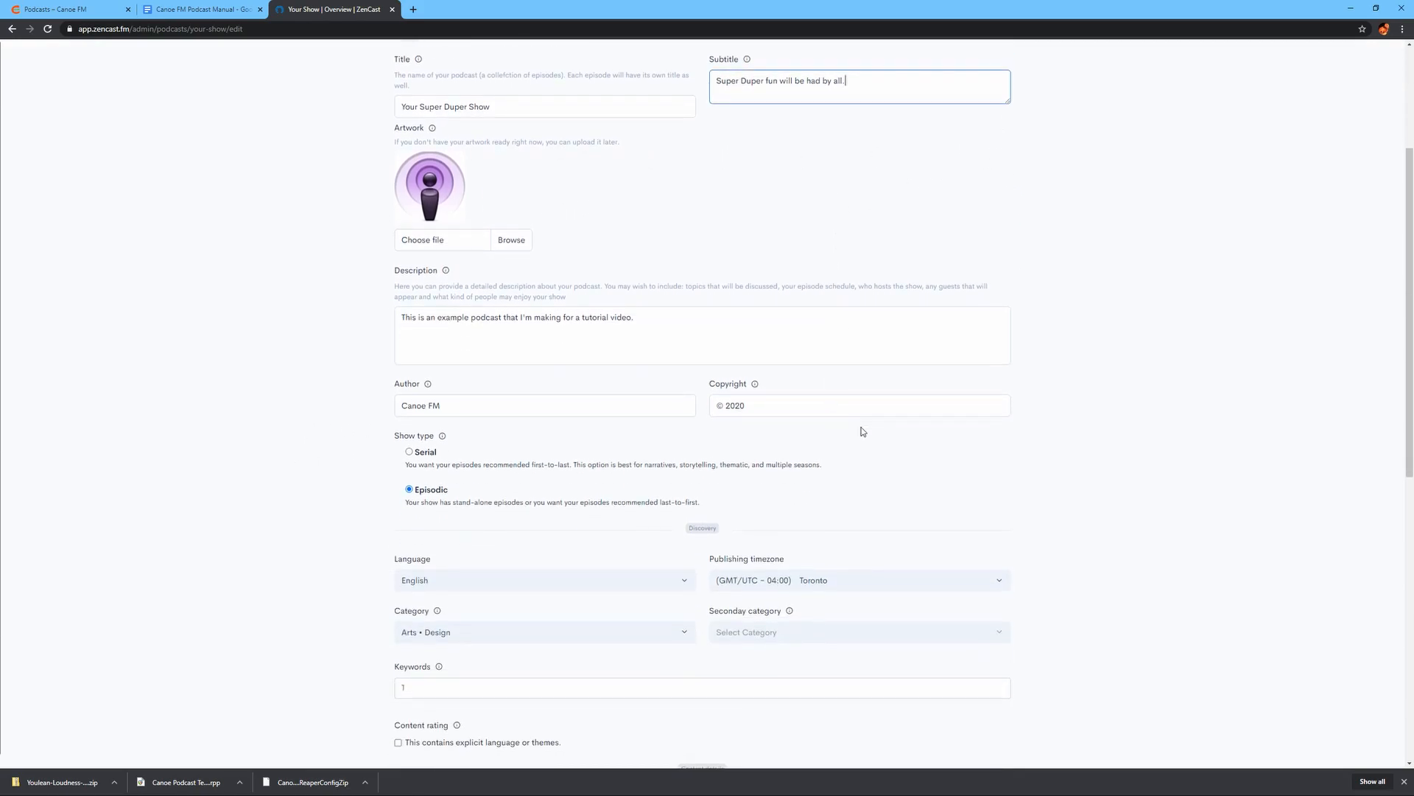
{"action": "left_click", "coordinate": [402, 406]}
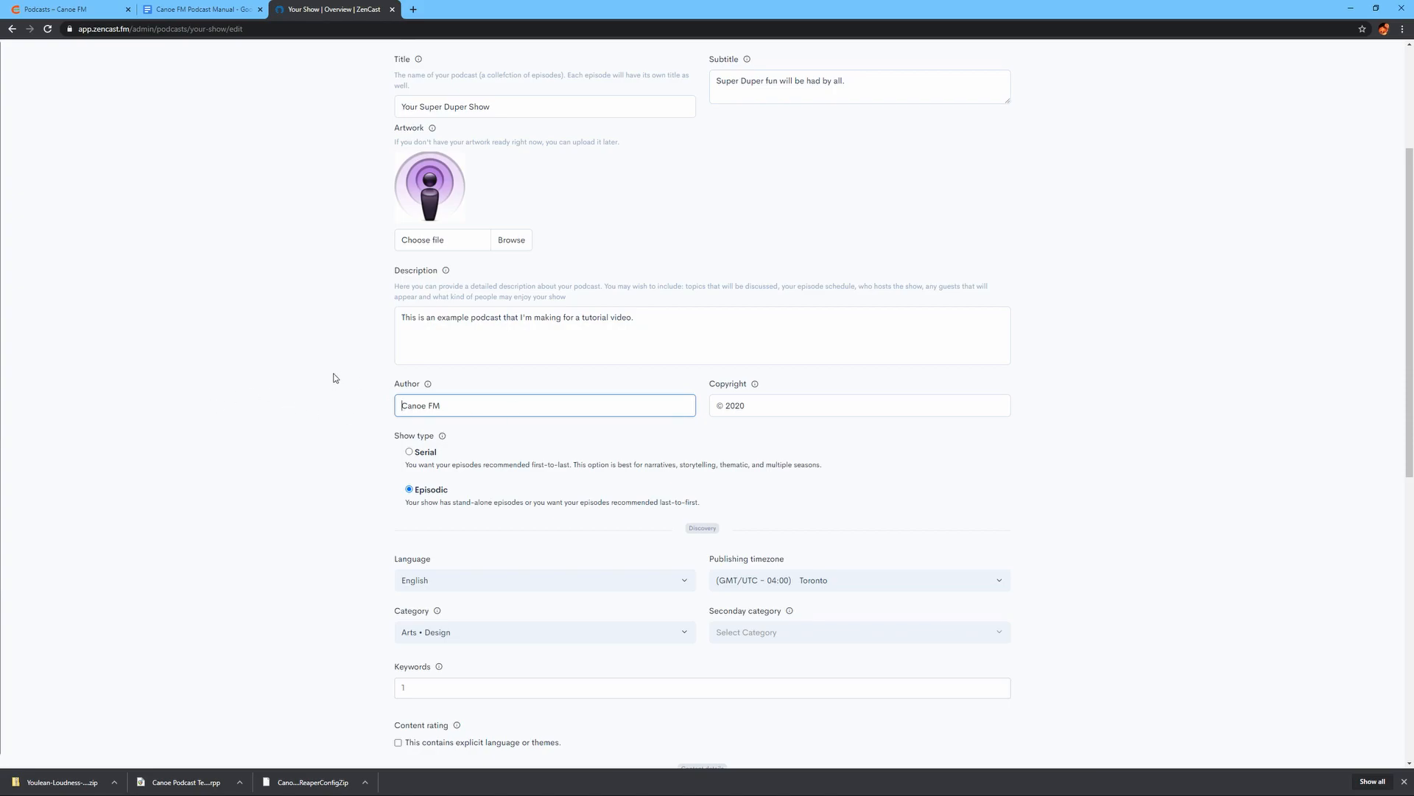
{"action": "type", "text": "Rob Doodle |"}
{"action": "left_click_drag", "start_coordinate": [447, 404], "coordinate": [353, 399]}
{"action": "left_click_drag", "start_coordinate": [501, 405], "coordinate": [447, 404]}
Set the show's secondary category to Education • Self Improvement.
{"action": "scroll", "coordinate": [329, 488], "scroll_direction": "down", "scroll_amount": 3}
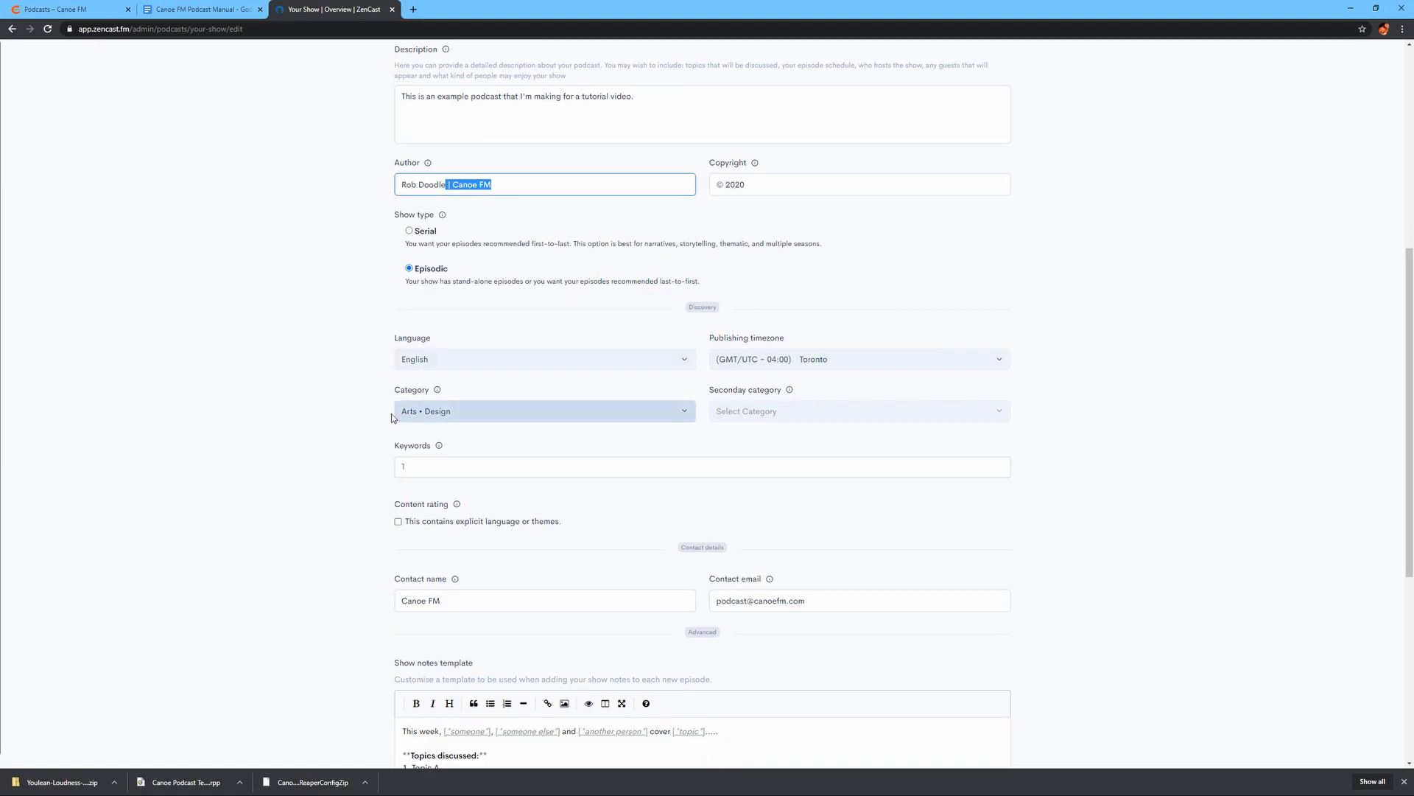
{"action": "left_click", "coordinate": [745, 414]}
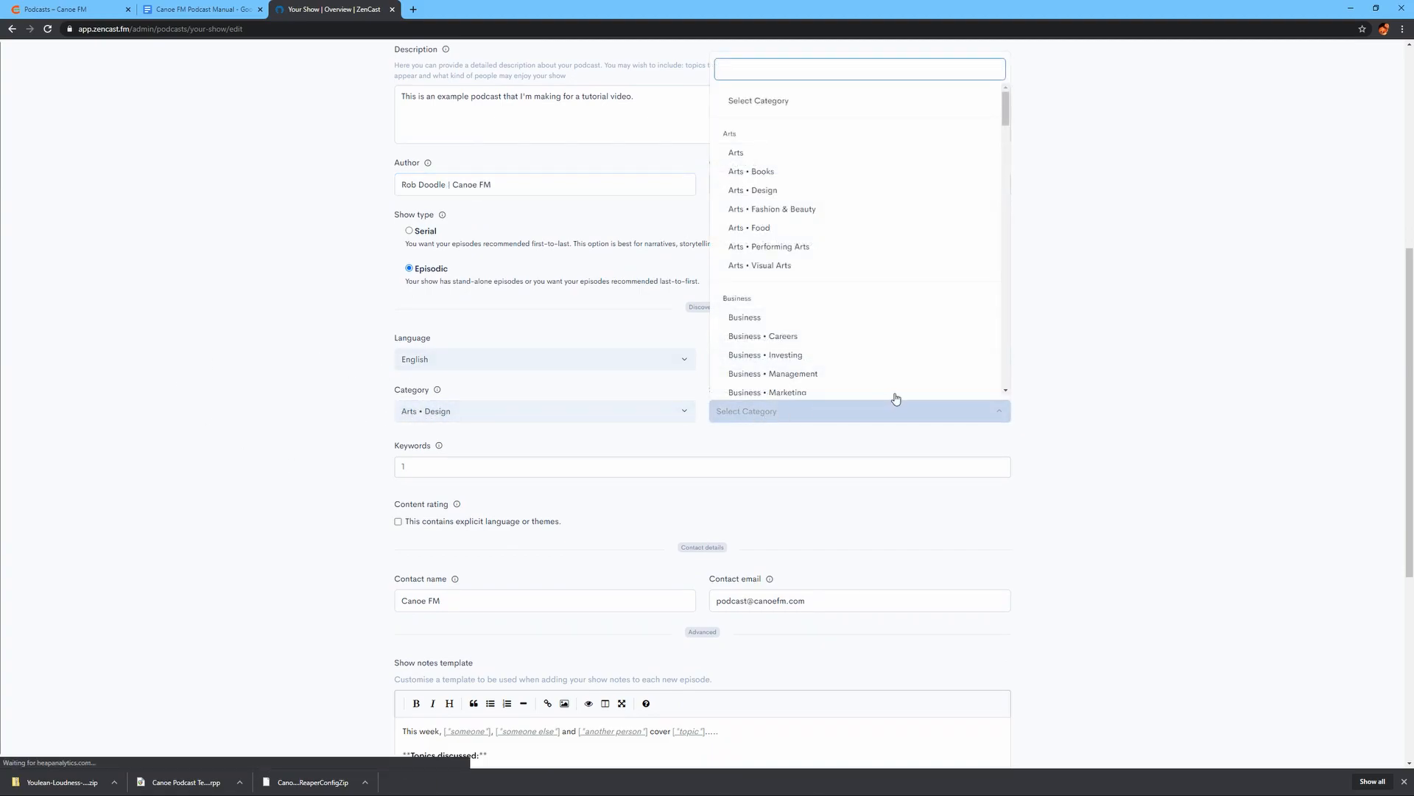
{"action": "scroll", "coordinate": [847, 290], "scroll_direction": "down", "scroll_amount": 3}
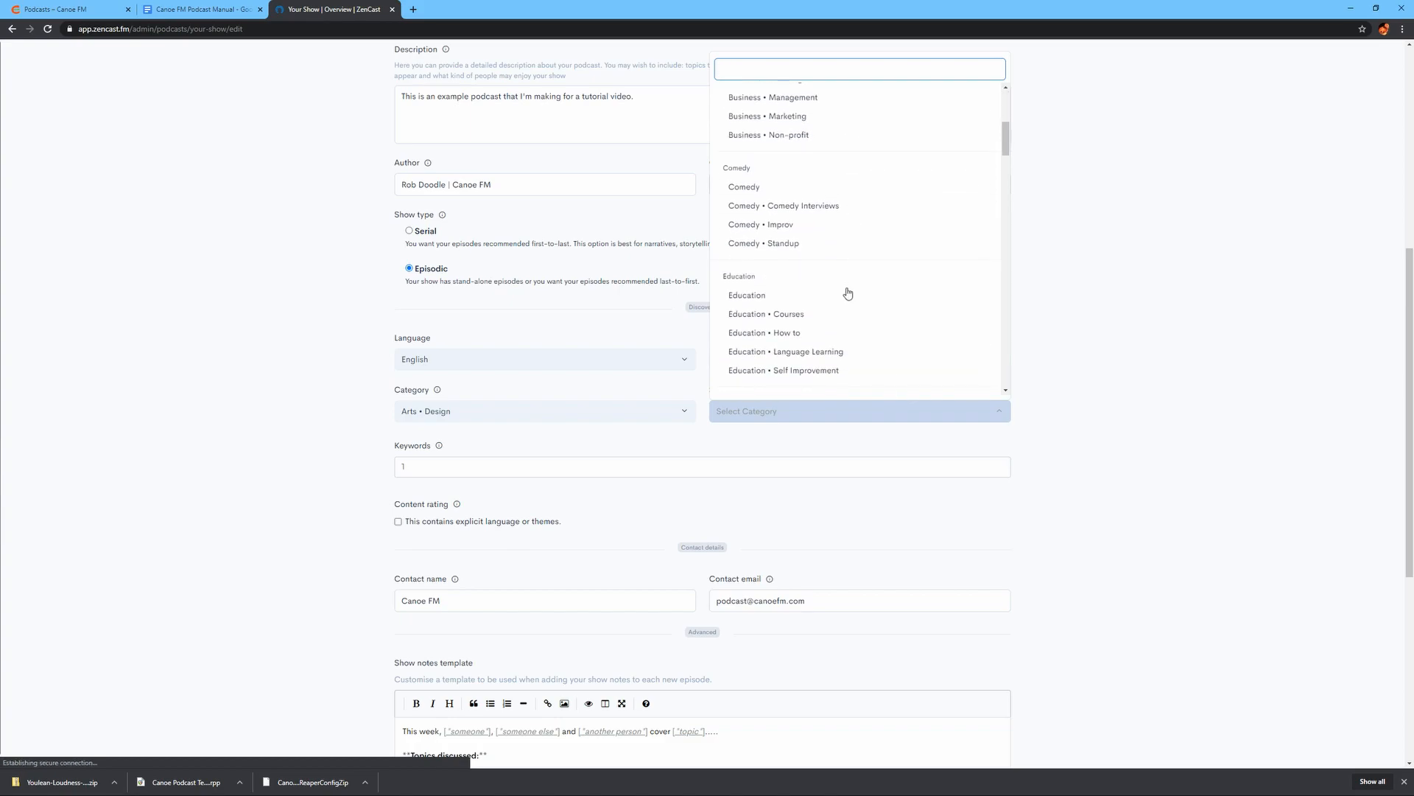
{"action": "left_click", "coordinate": [835, 357]}
{"action": "left_click", "coordinate": [808, 420]}
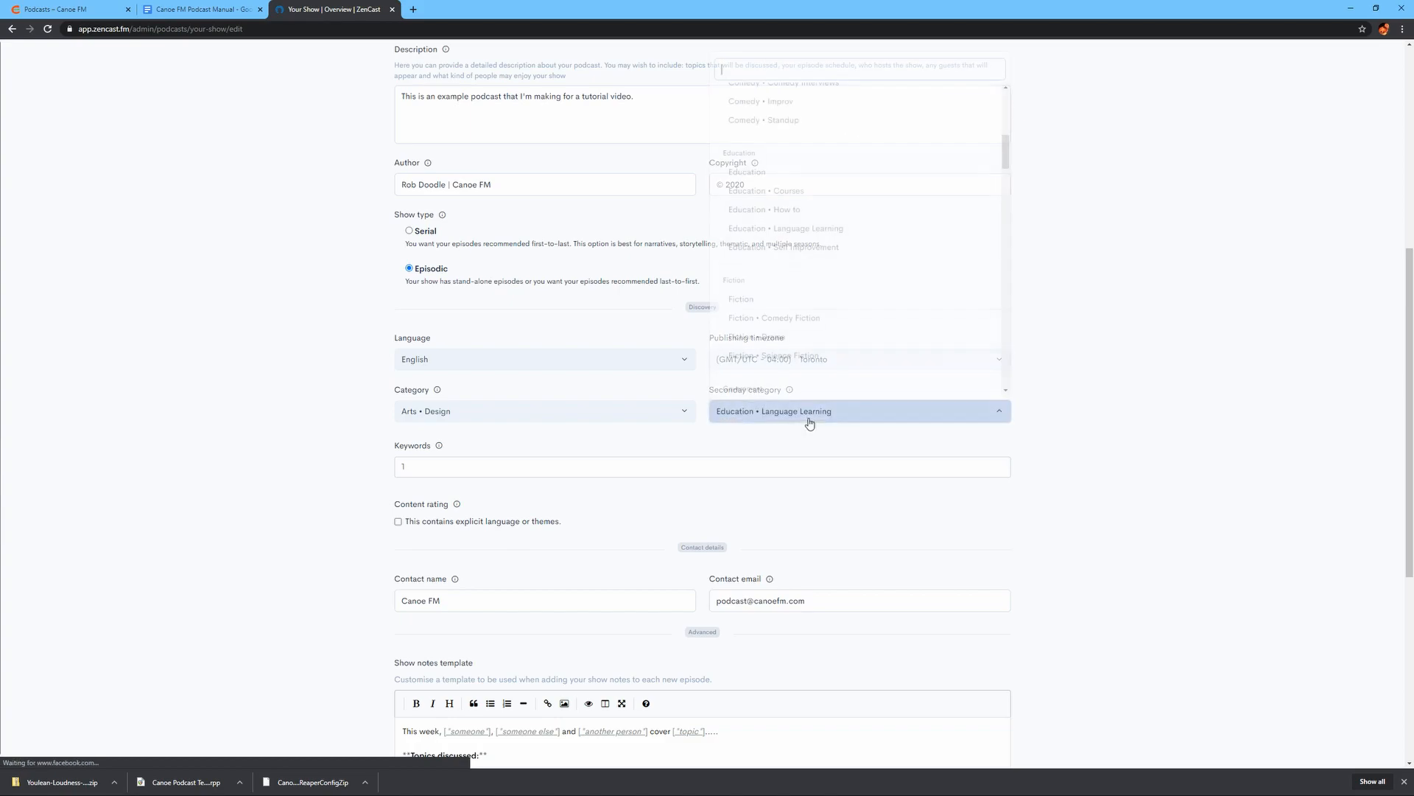
{"action": "left_click", "coordinate": [806, 248]}
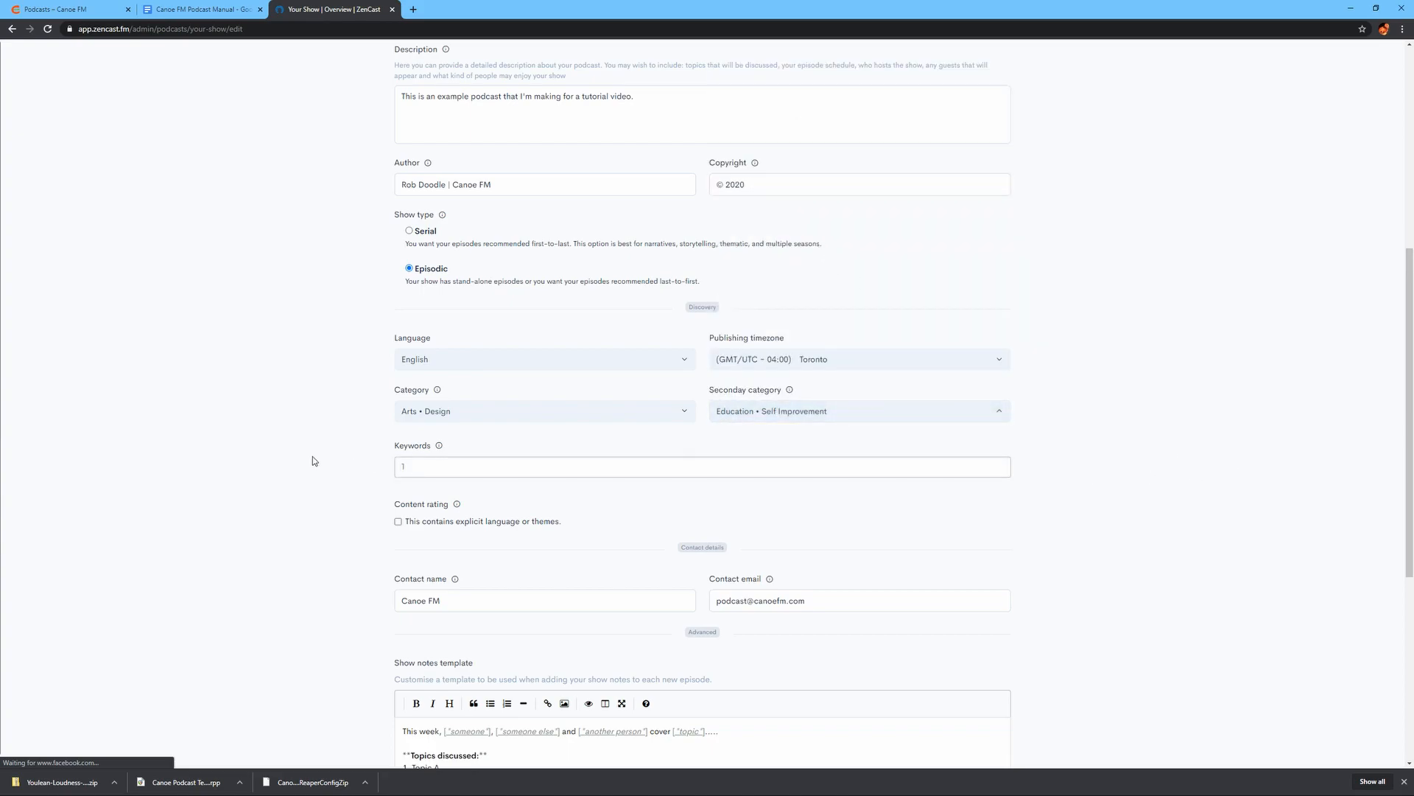
Add the host's first name, "Super Duper" and "fun" as the show's keywords.
{"action": "key", "text": "Return"}
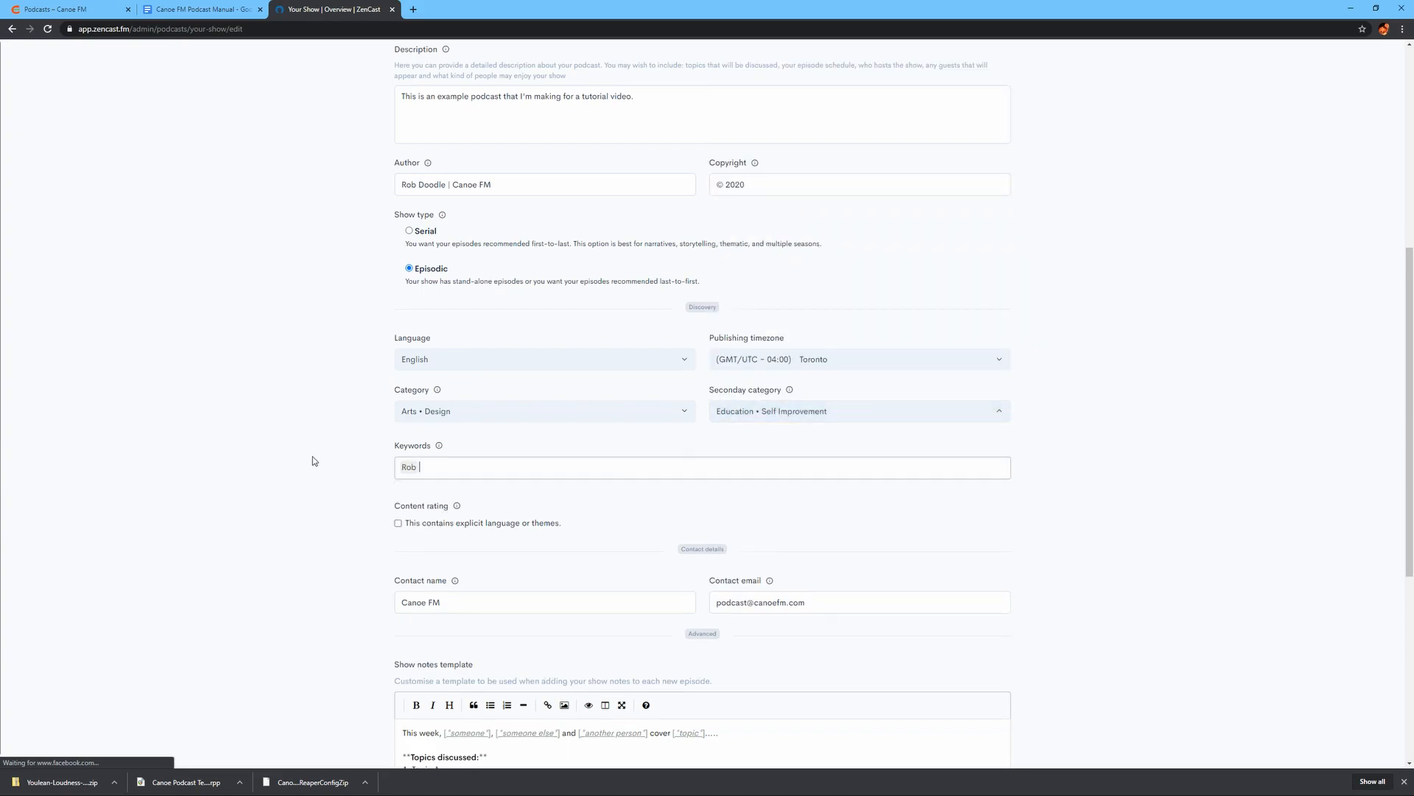
{"action": "type", "text": "Super Duper"}
{"action": "key", "text": "Return"}
{"action": "type", "text": "fun"}
{"action": "key", "text": "Return"}
Save the changed show settings.
{"action": "scroll", "coordinate": [347, 481], "scroll_direction": "down", "scroll_amount": 5}
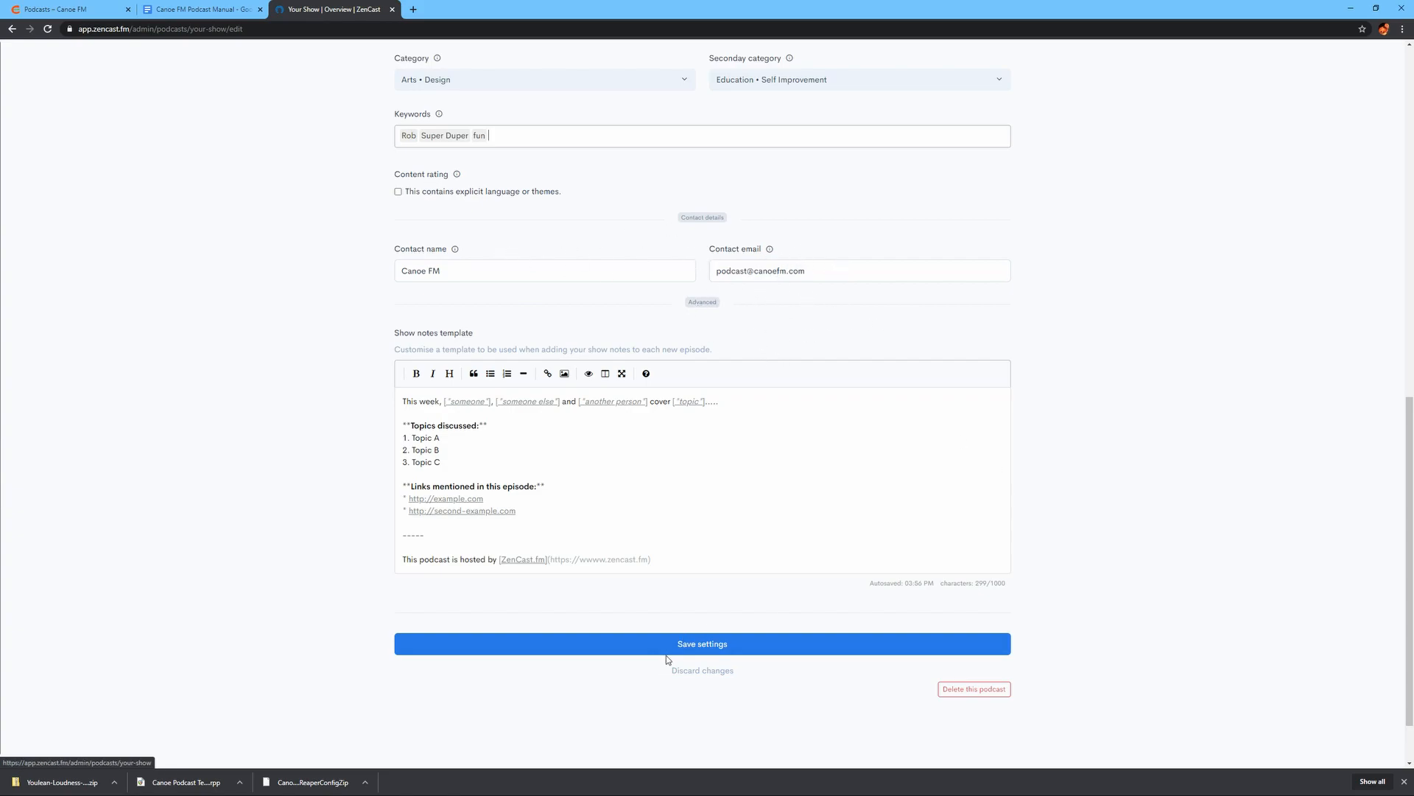
{"action": "left_click", "coordinate": [691, 645]}
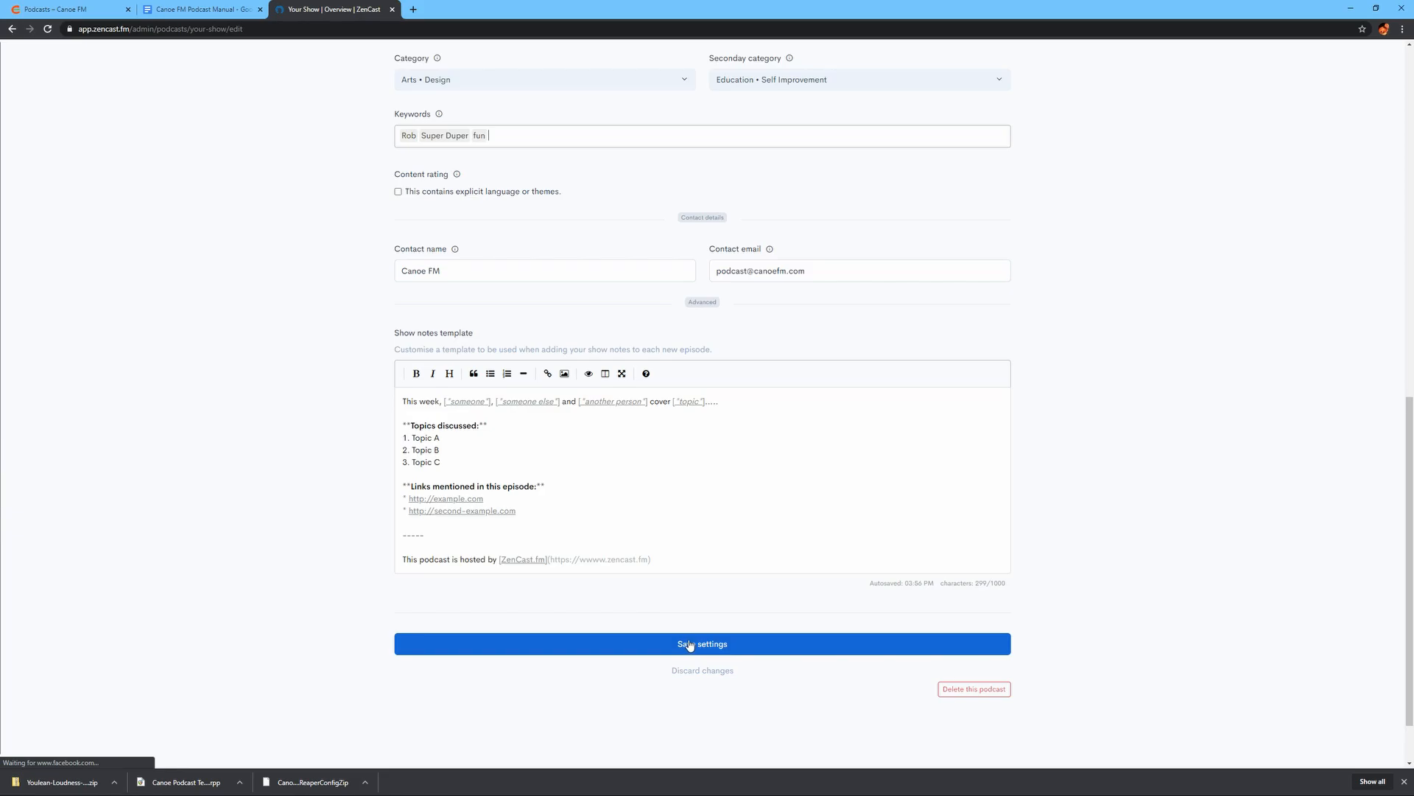
{"action": "scroll", "coordinate": [682, 627], "scroll_direction": "down", "scroll_amount": 2}
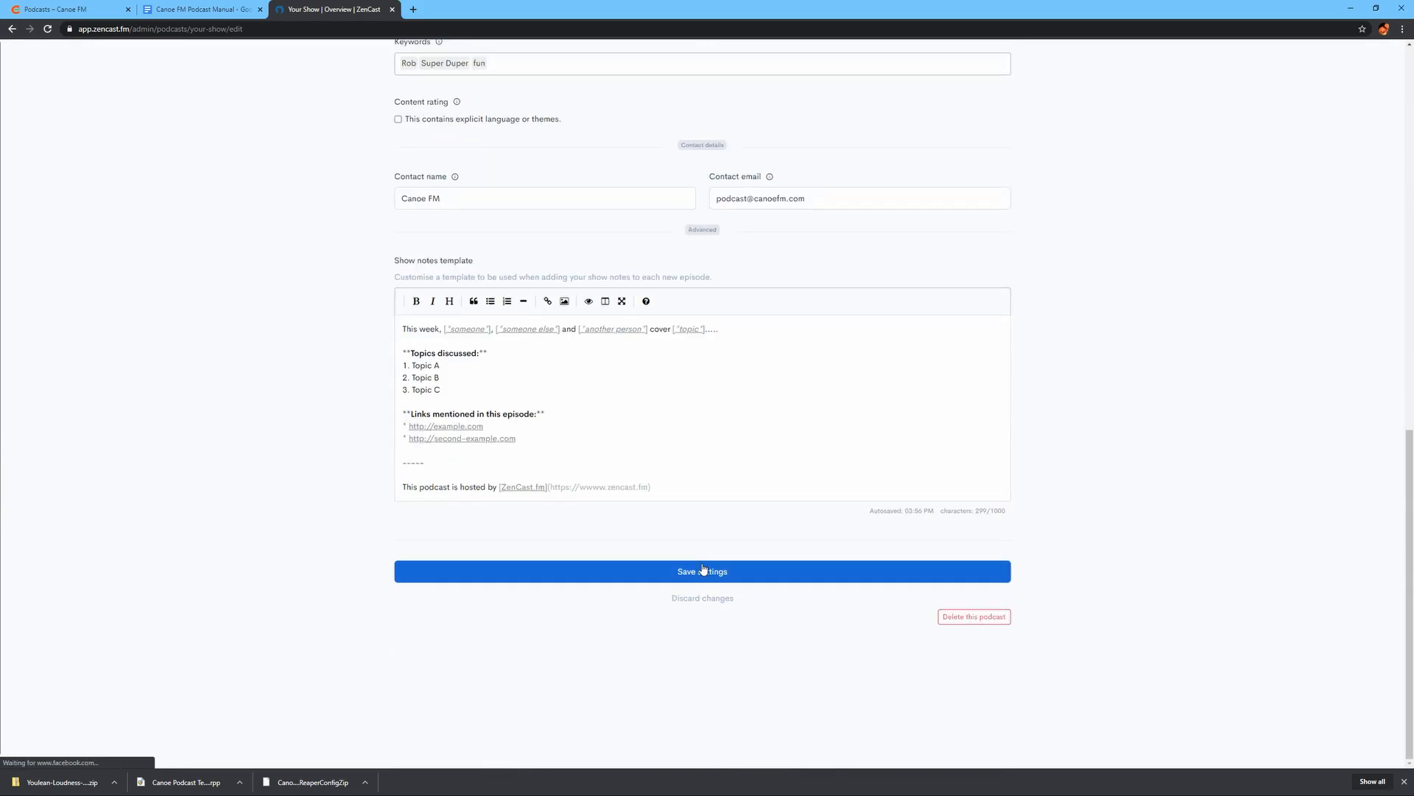
{"action": "left_click", "coordinate": [703, 573]}
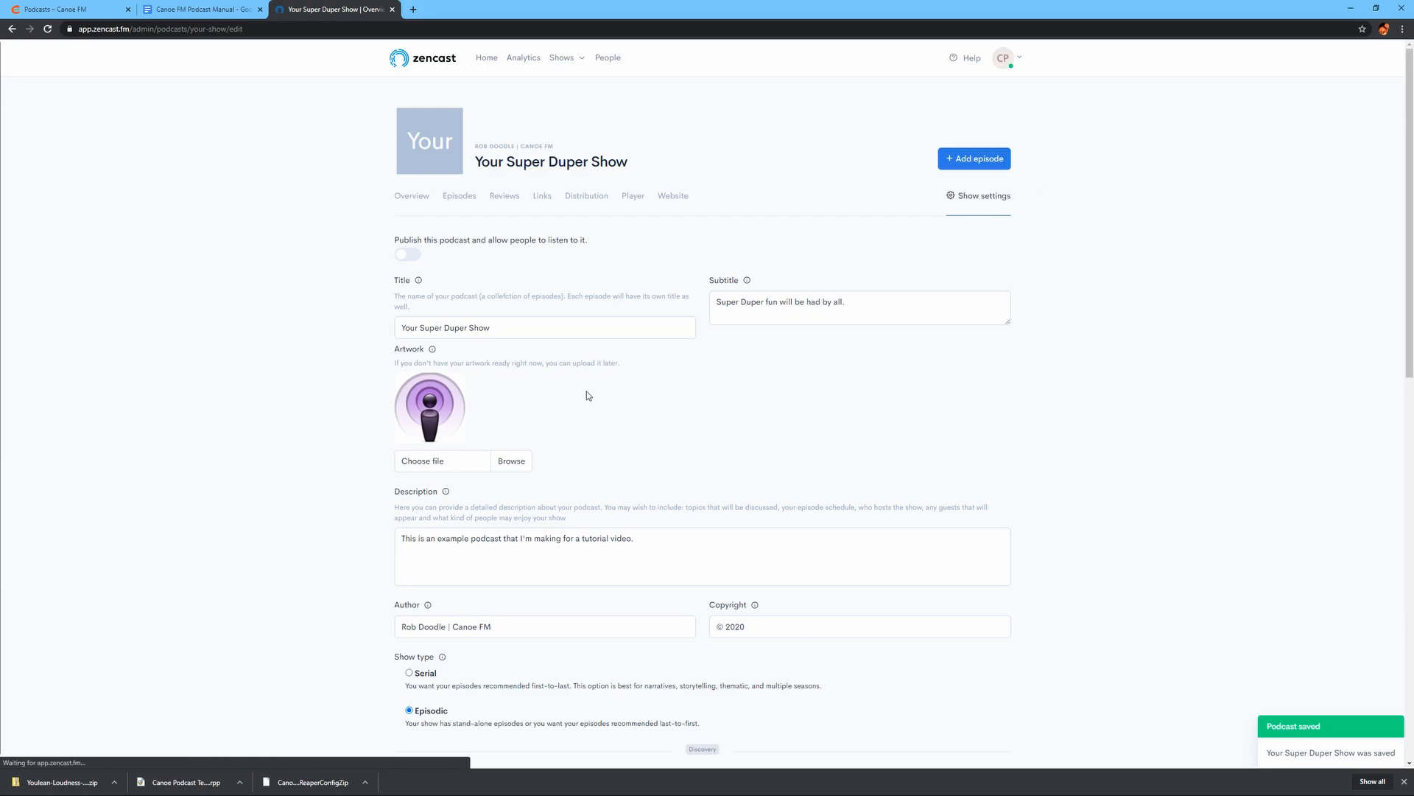
Review the show's social and app links page and its player settings page.
{"action": "left_click", "coordinate": [540, 198]}
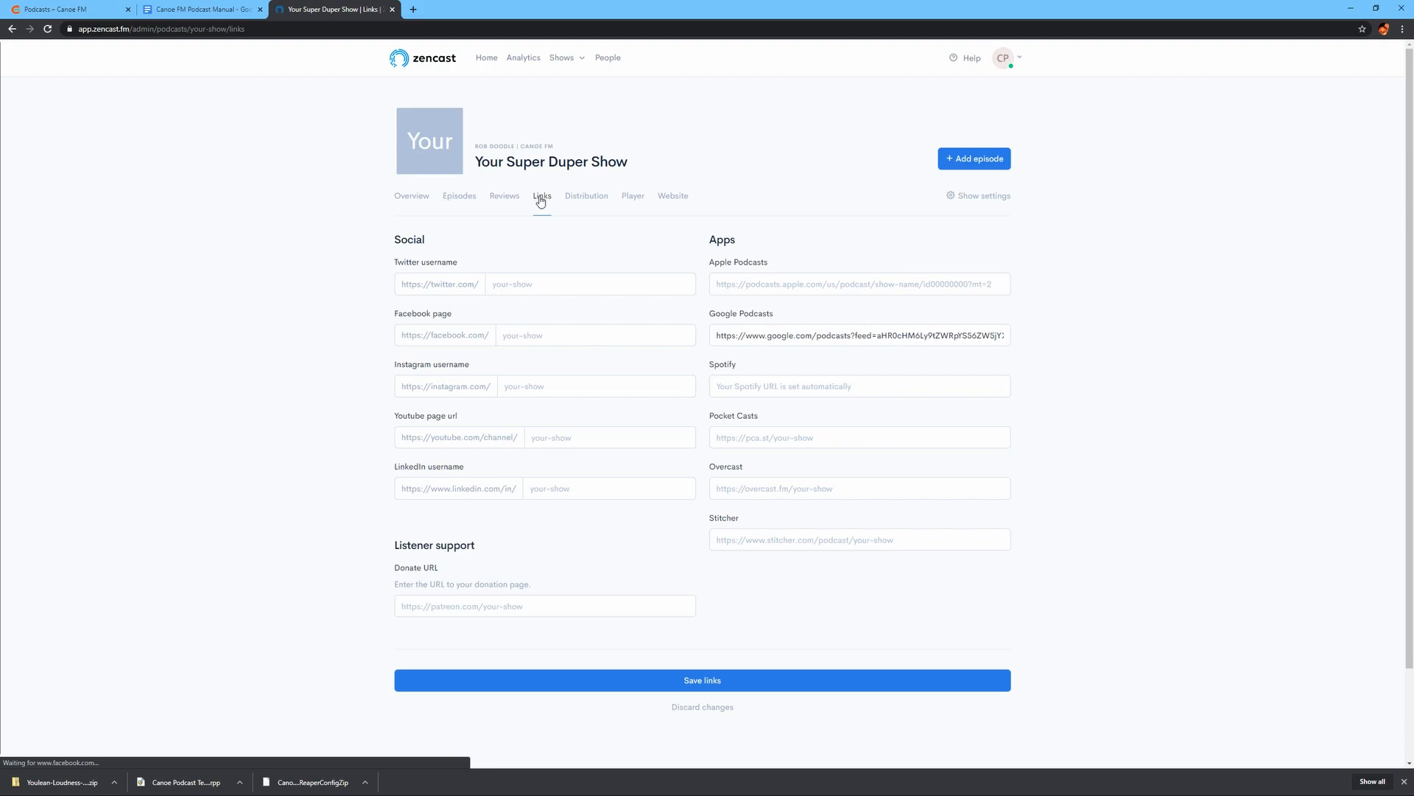
{"action": "left_click", "coordinate": [533, 286]}
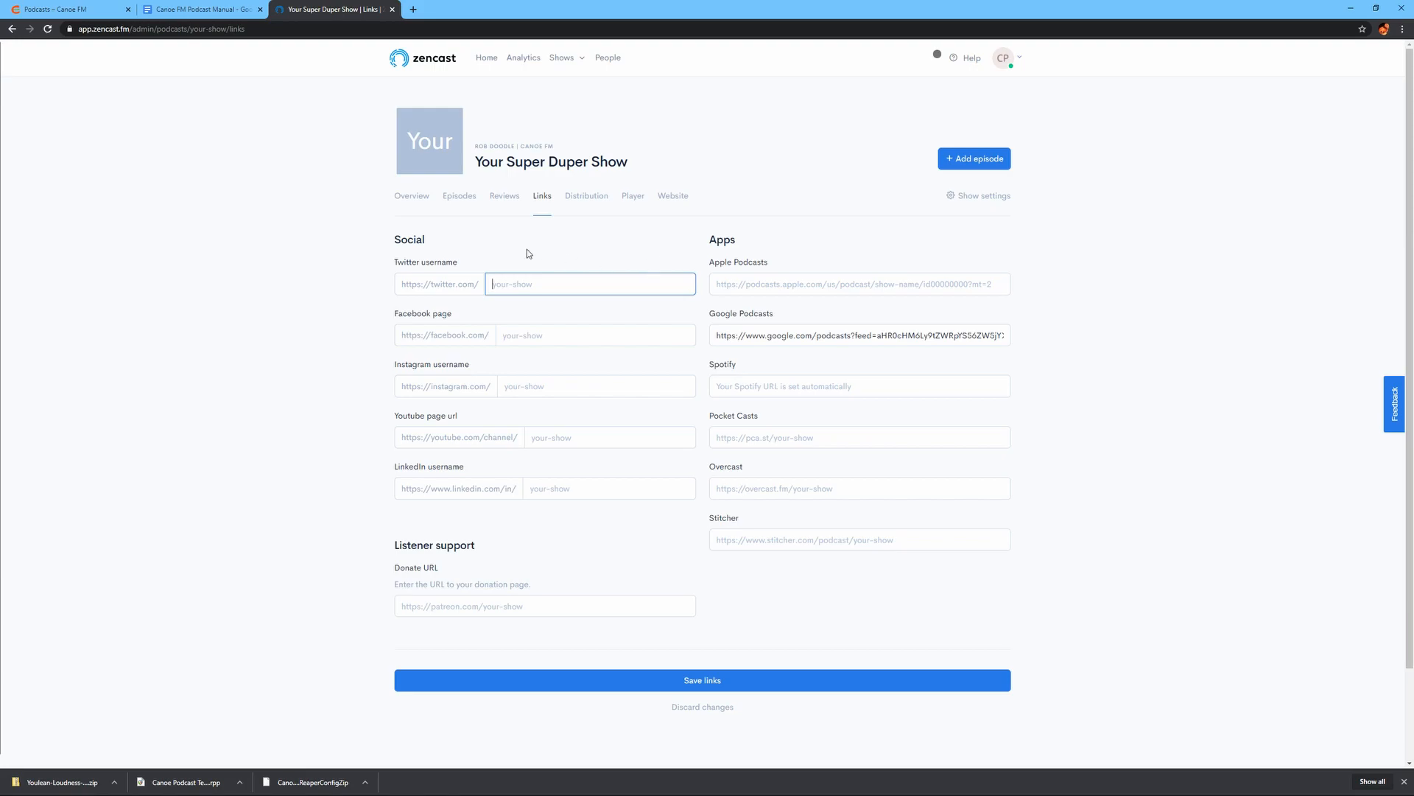
{"action": "left_click", "coordinate": [634, 195]}
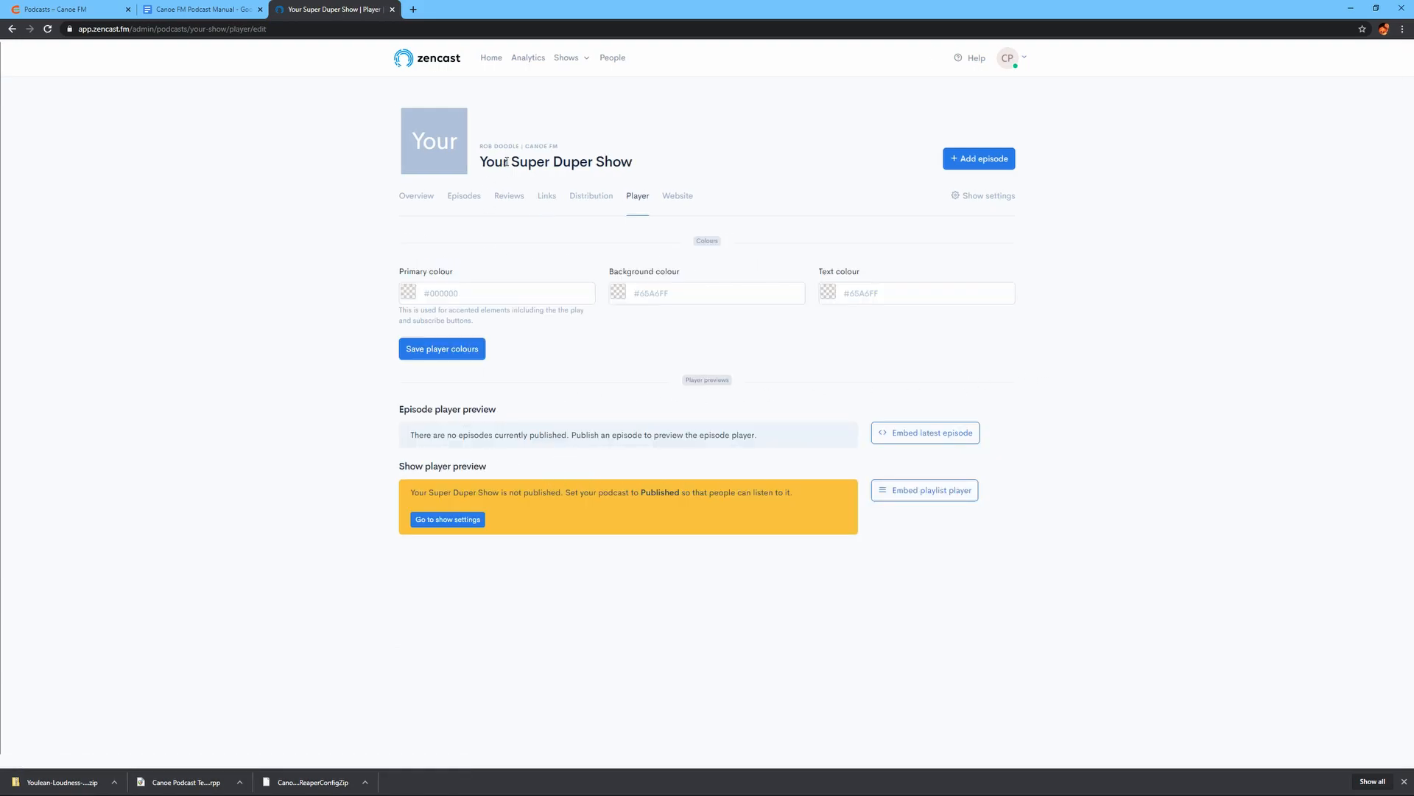
Open the episode "Our first adventure in podcasting!" for editing and set its publish date to August 18, 2020.
{"action": "left_click", "coordinate": [465, 198]}
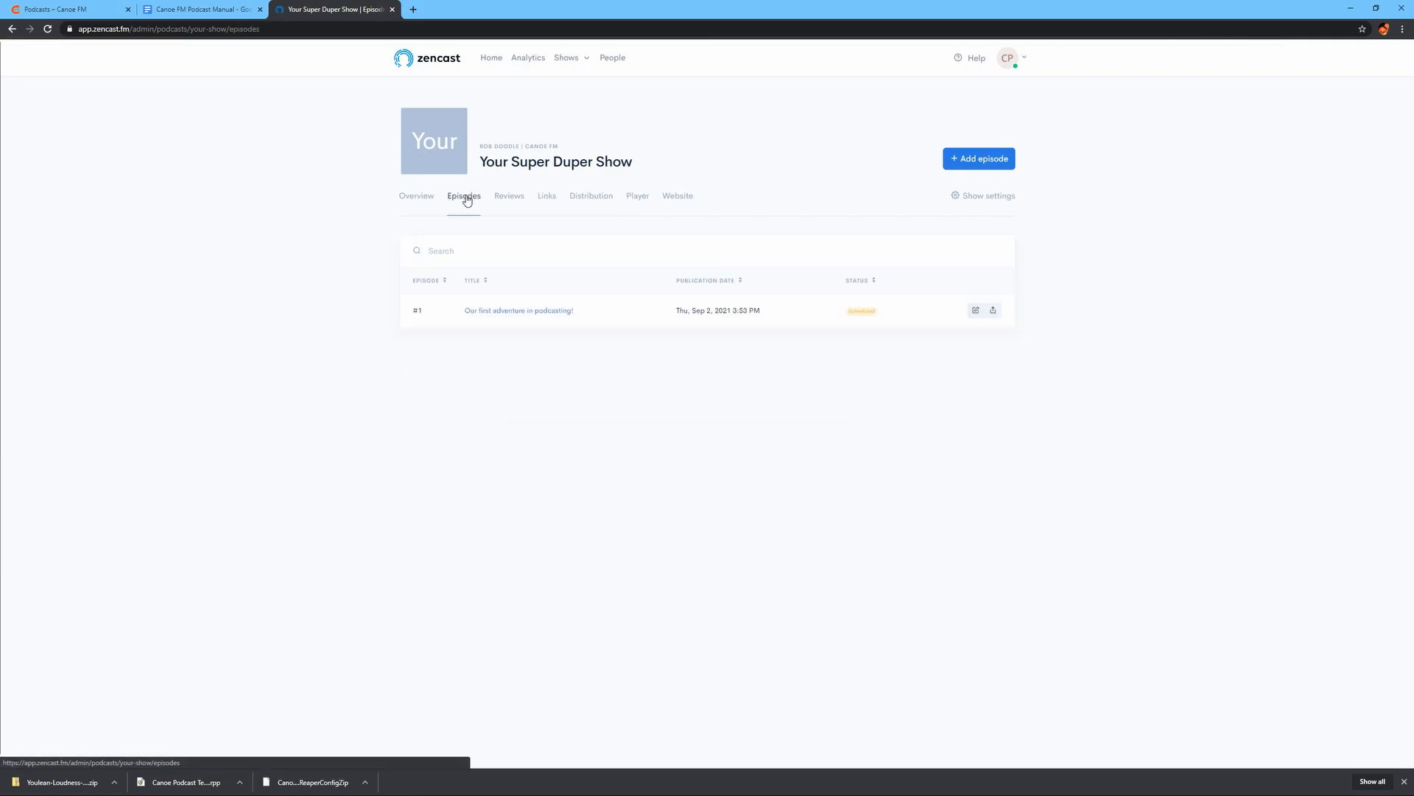
{"action": "left_click", "coordinate": [543, 313]}
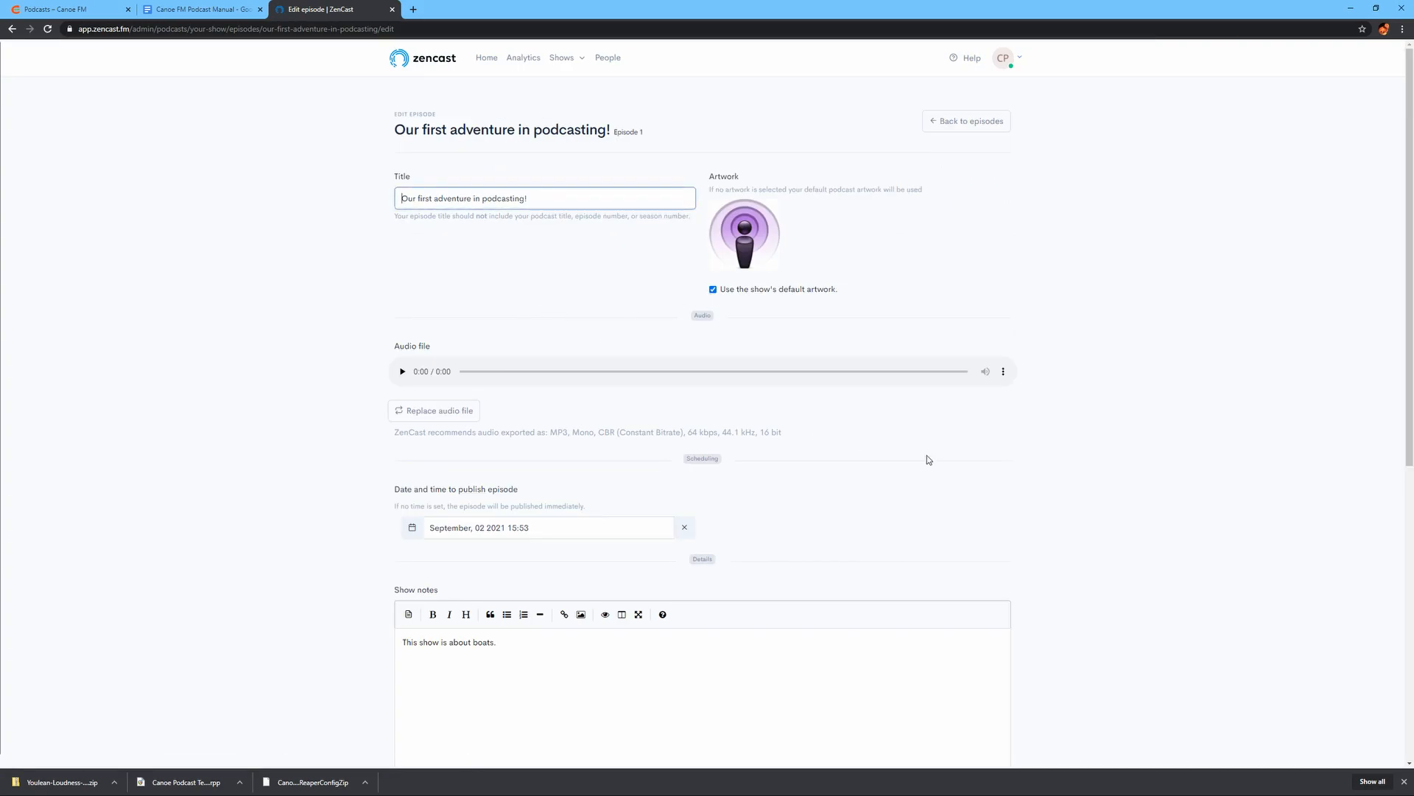
{"action": "scroll", "coordinate": [565, 414], "scroll_direction": "down", "scroll_amount": 7}
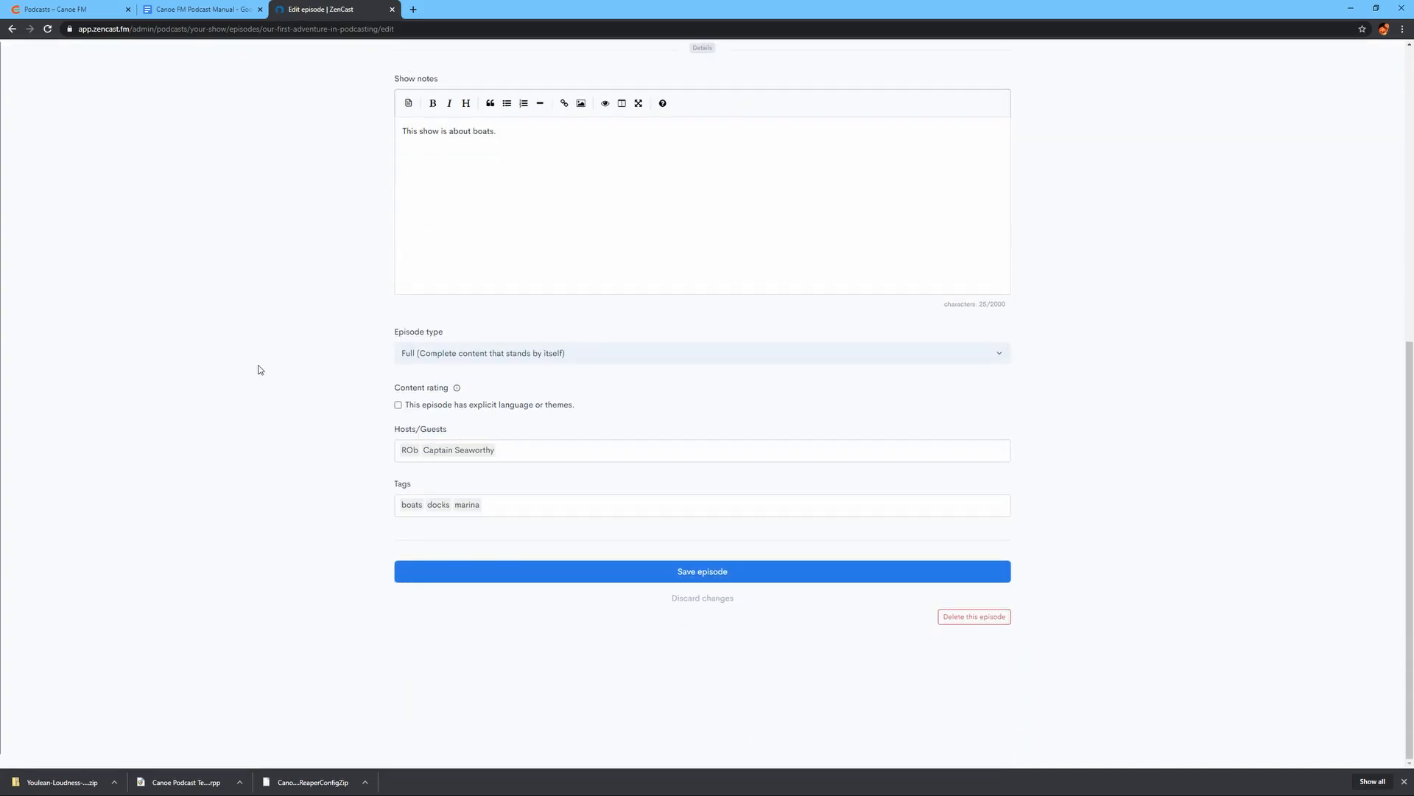
{"action": "scroll", "coordinate": [259, 369], "scroll_direction": "up", "scroll_amount": 5}
{"action": "left_click", "coordinate": [412, 348]}
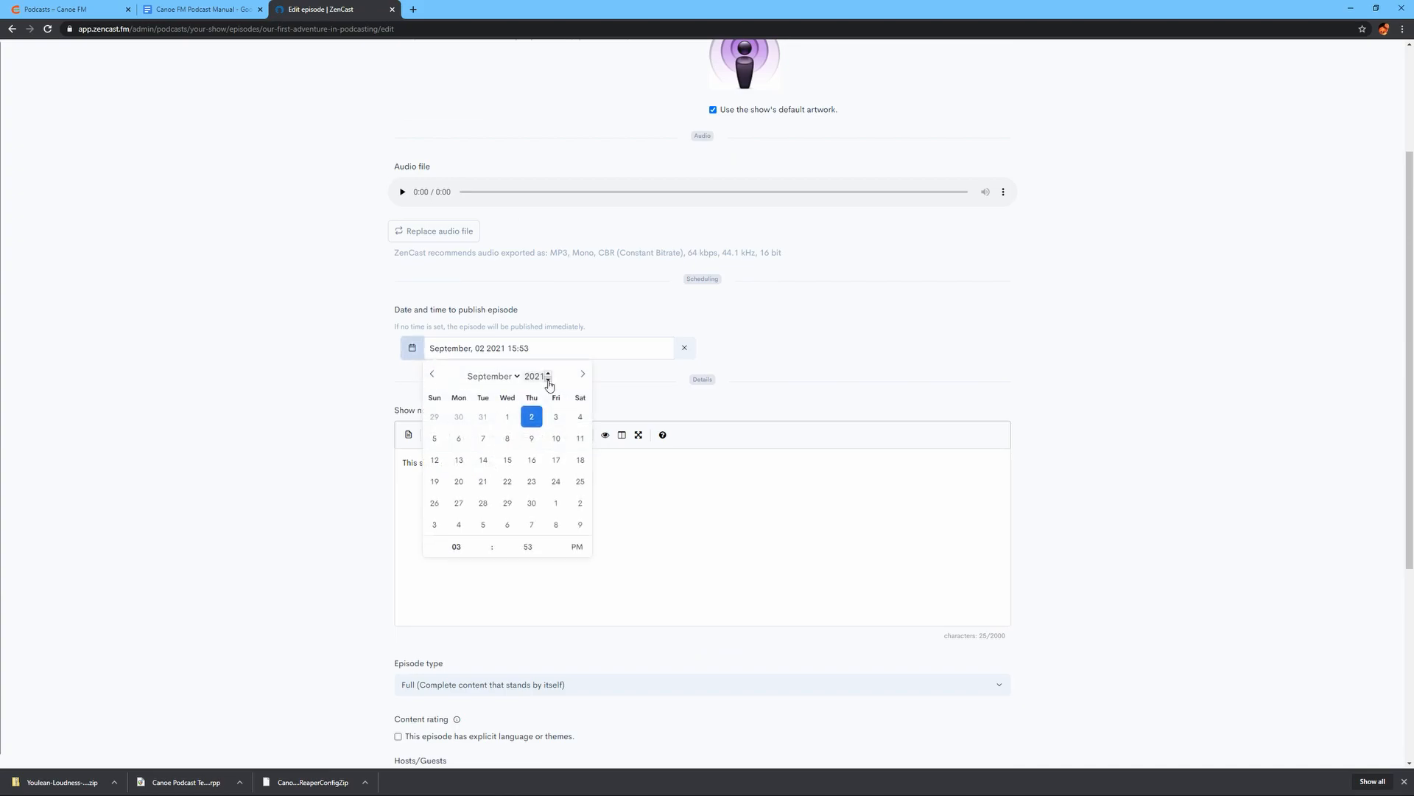
{"action": "left_click", "coordinate": [549, 382]}
{"action": "left_click", "coordinate": [510, 377]}
{"action": "left_click", "coordinate": [425, 375]}
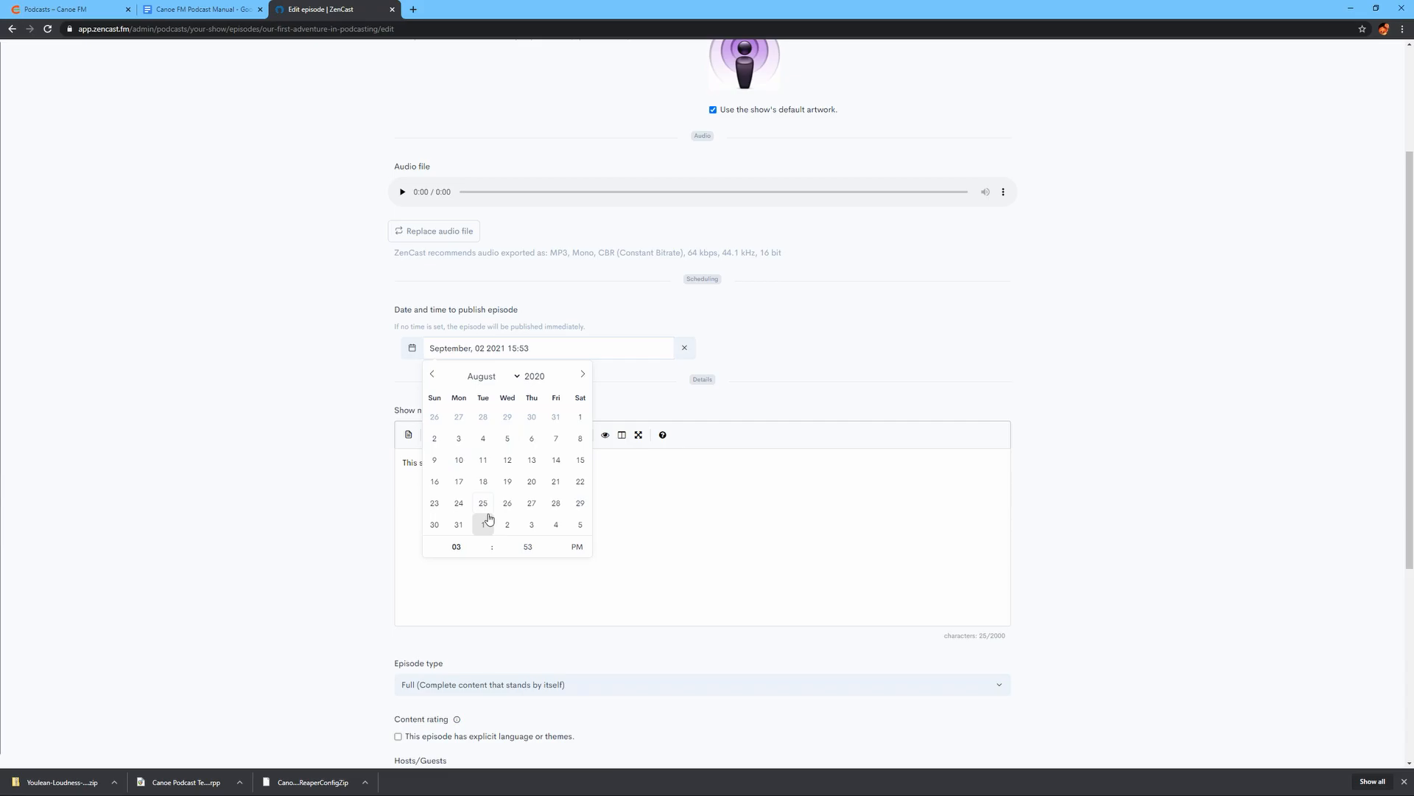
{"action": "left_click", "coordinate": [483, 481]}
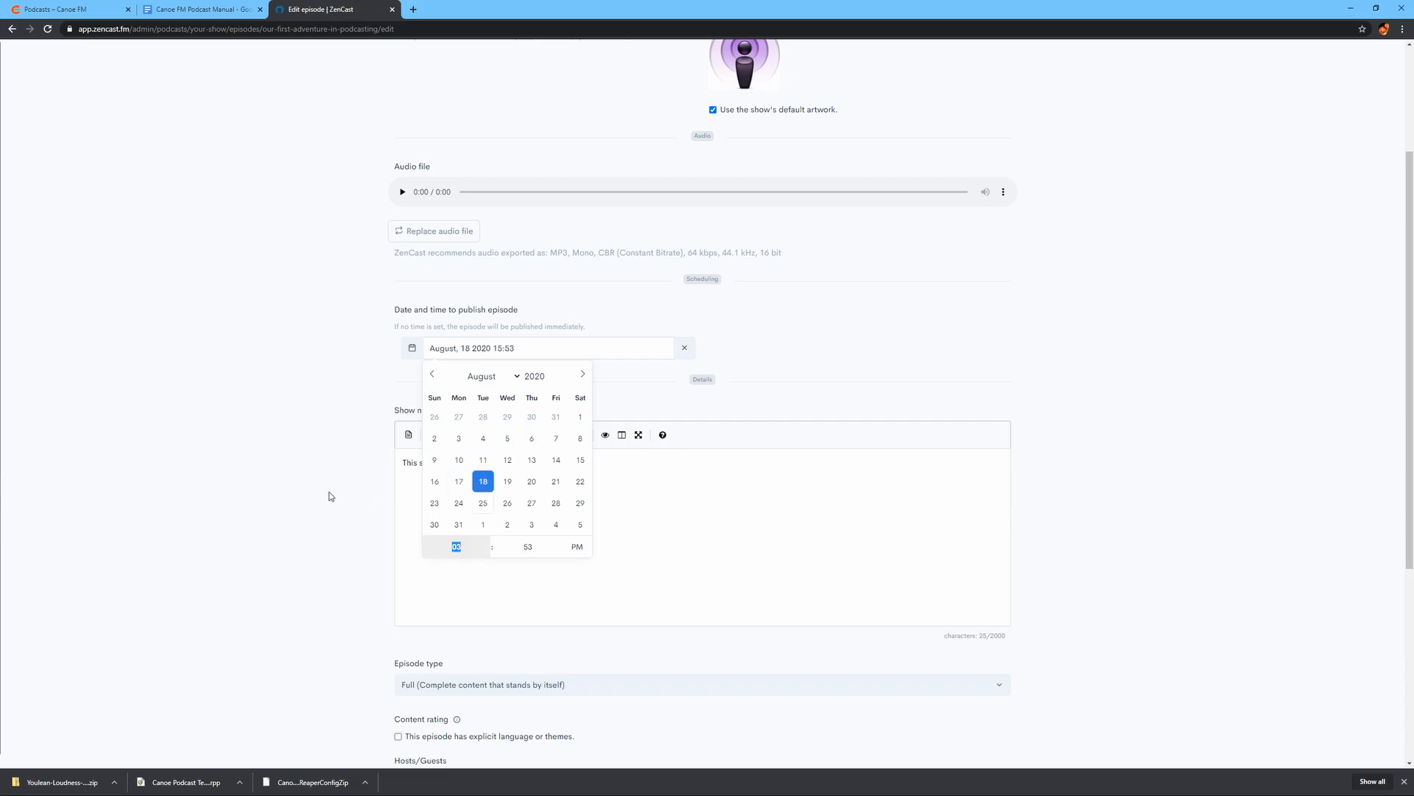
{"action": "left_click", "coordinate": [272, 484]}
Save the edited episode and return to the show's episode list.
{"action": "scroll", "coordinate": [273, 485], "scroll_direction": "down", "scroll_amount": 5}
{"action": "left_click", "coordinate": [618, 584]}
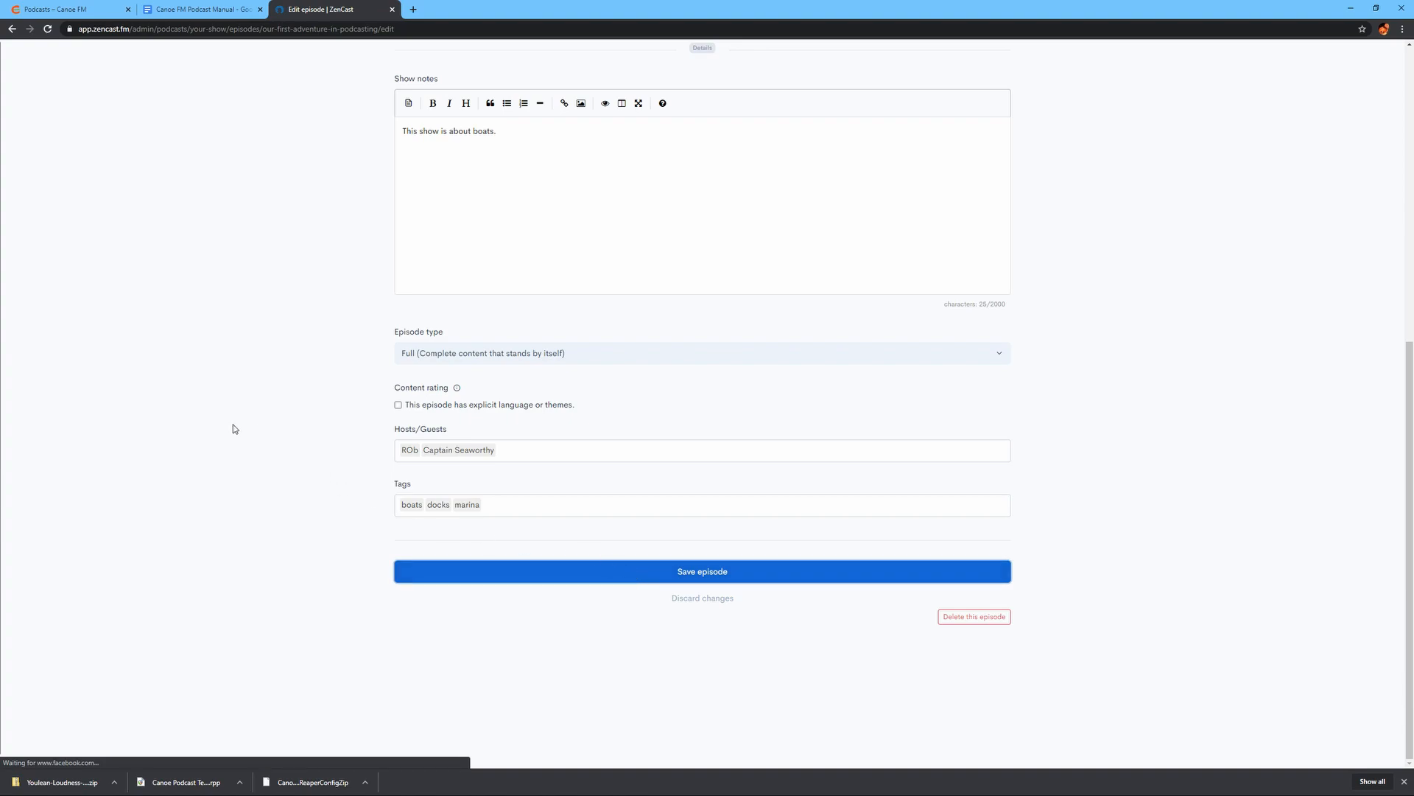
{"action": "left_click", "coordinate": [956, 121]}
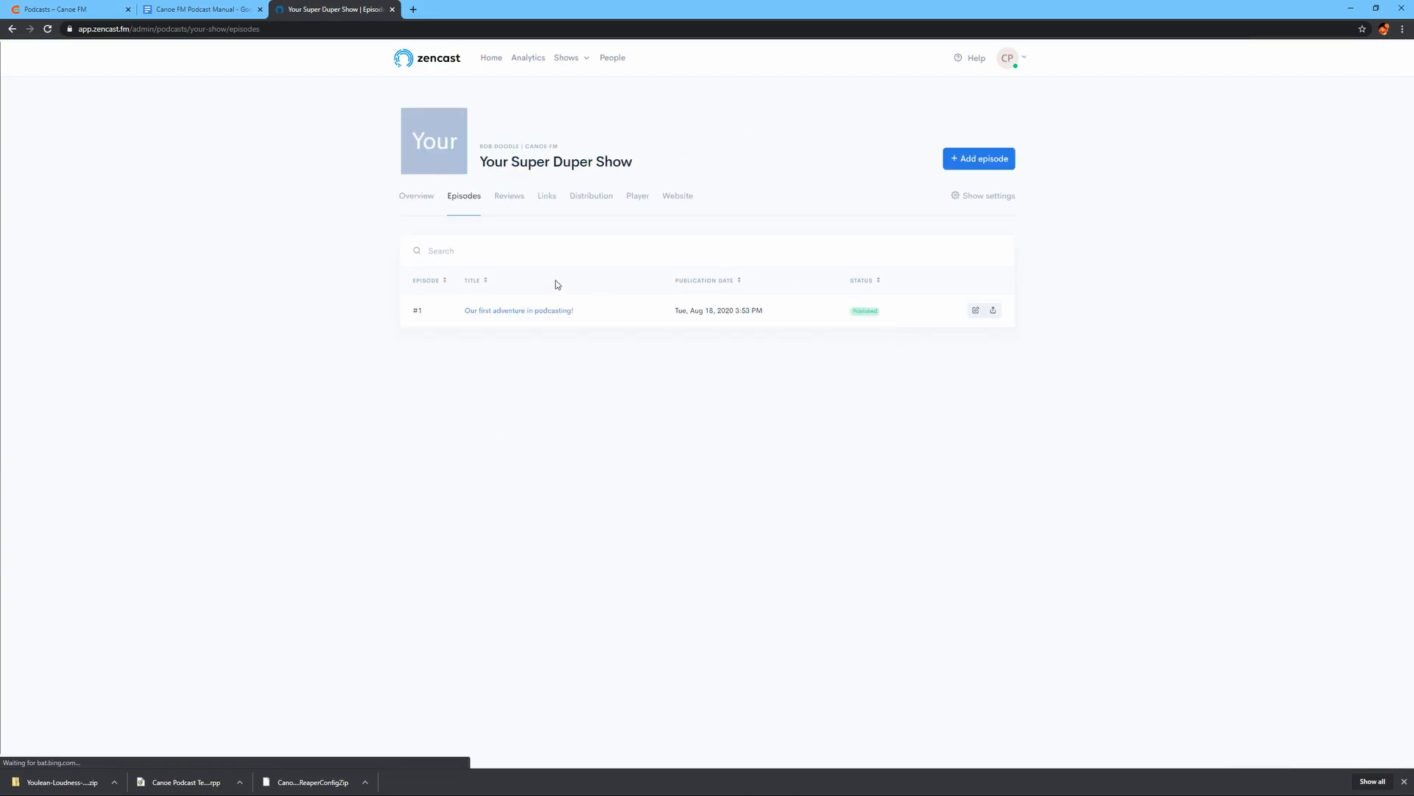
Turn on publishing for the podcast in the show settings so people can listen to it, and save the settings.
{"action": "left_click", "coordinate": [638, 196]}
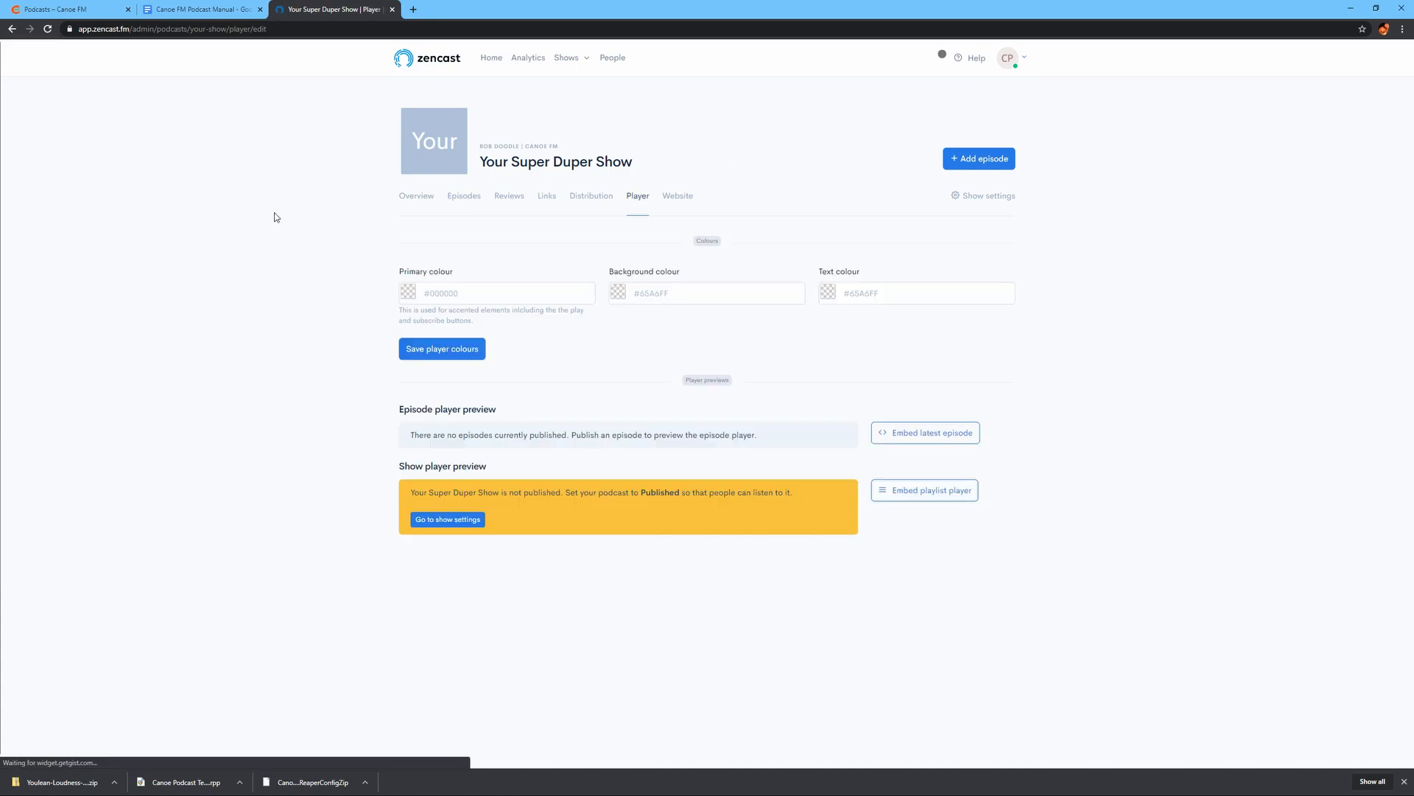
{"action": "left_click", "coordinate": [963, 204]}
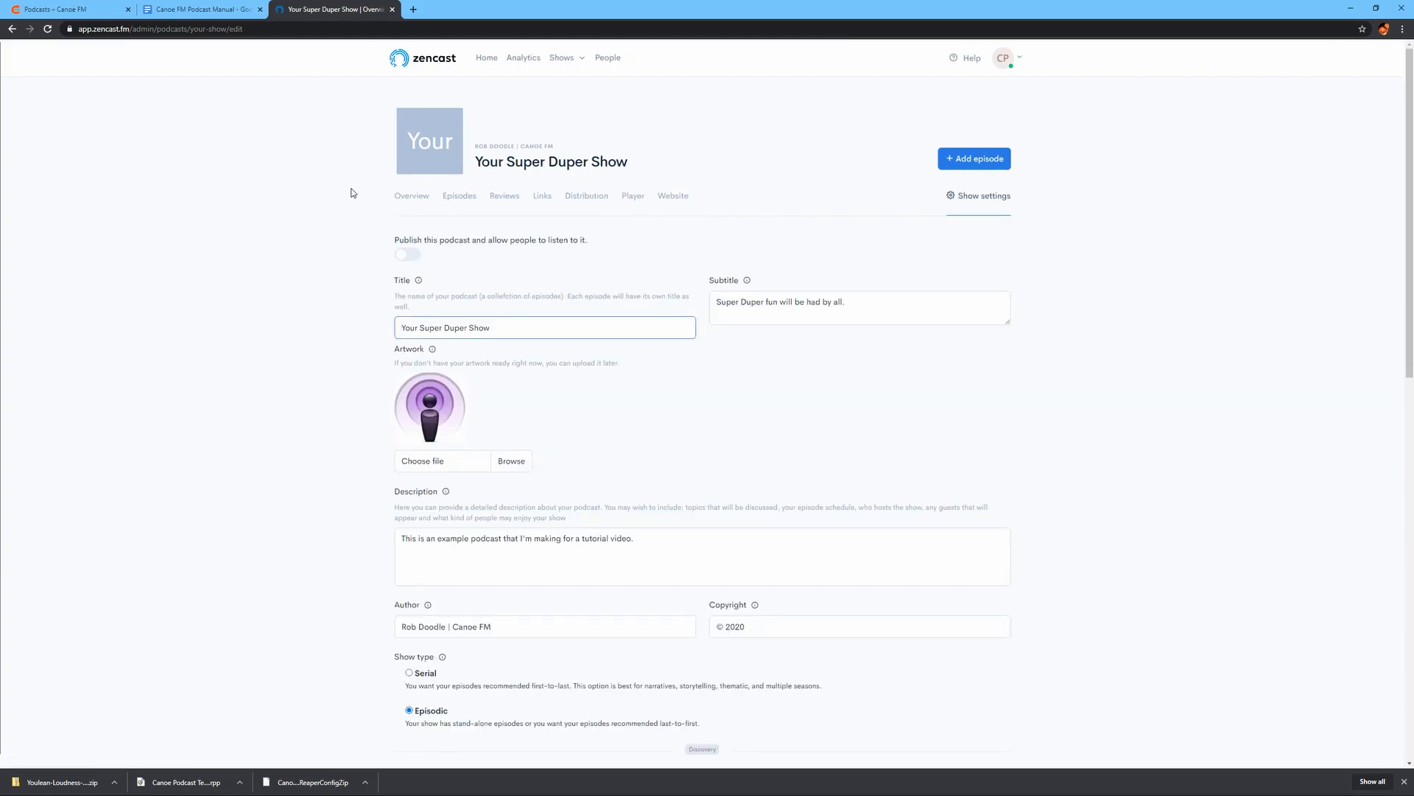
{"action": "left_click", "coordinate": [410, 254]}
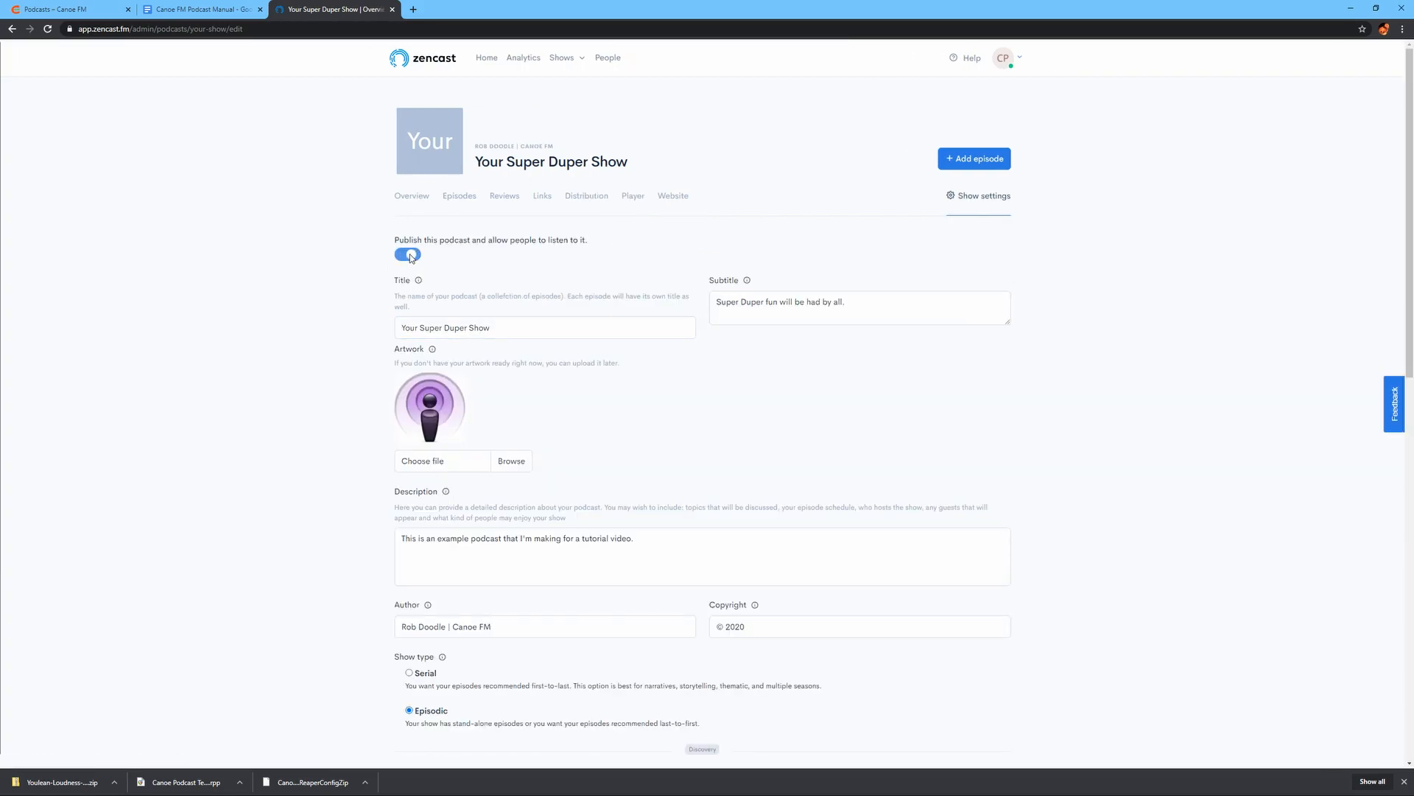
{"action": "scroll", "coordinate": [338, 247], "scroll_direction": "down", "scroll_amount": 6}
{"action": "scroll", "coordinate": [337, 258], "scroll_direction": "up", "scroll_amount": 5}
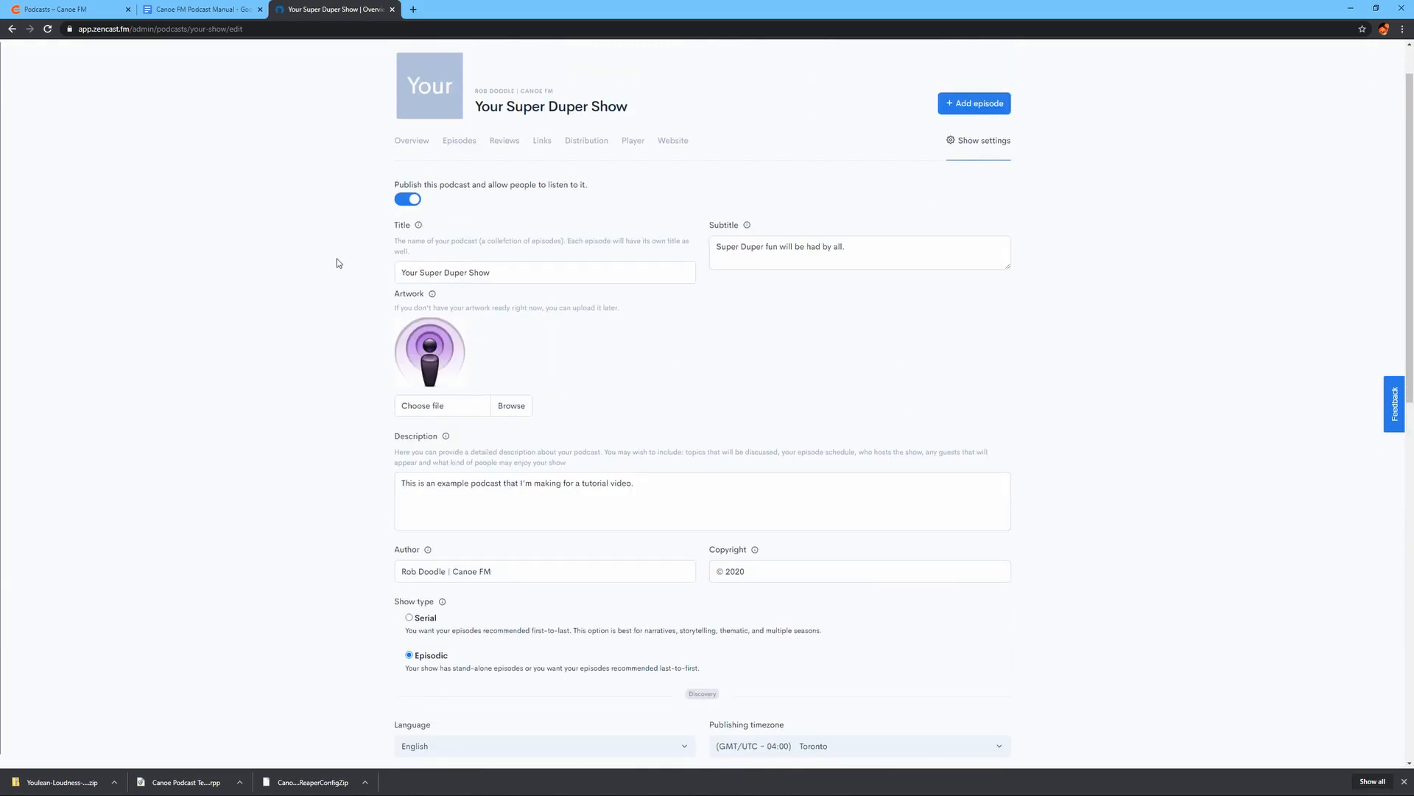
{"action": "scroll", "coordinate": [337, 263], "scroll_direction": "up", "scroll_amount": 1}
{"action": "scroll", "coordinate": [338, 230], "scroll_direction": "down", "scroll_amount": 12}
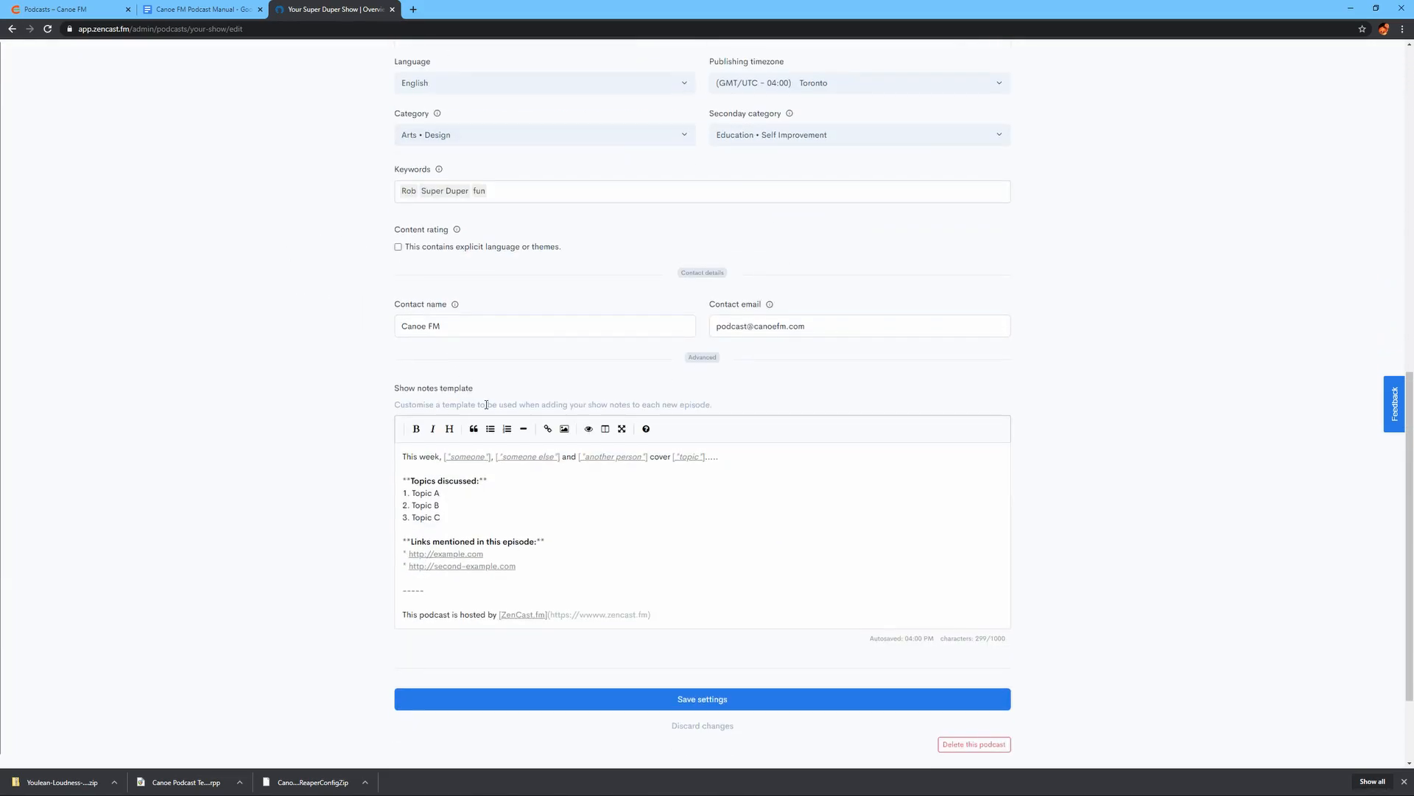
{"action": "scroll", "coordinate": [486, 405], "scroll_direction": "down", "scroll_amount": 2}
{"action": "left_click", "coordinate": [703, 572]}
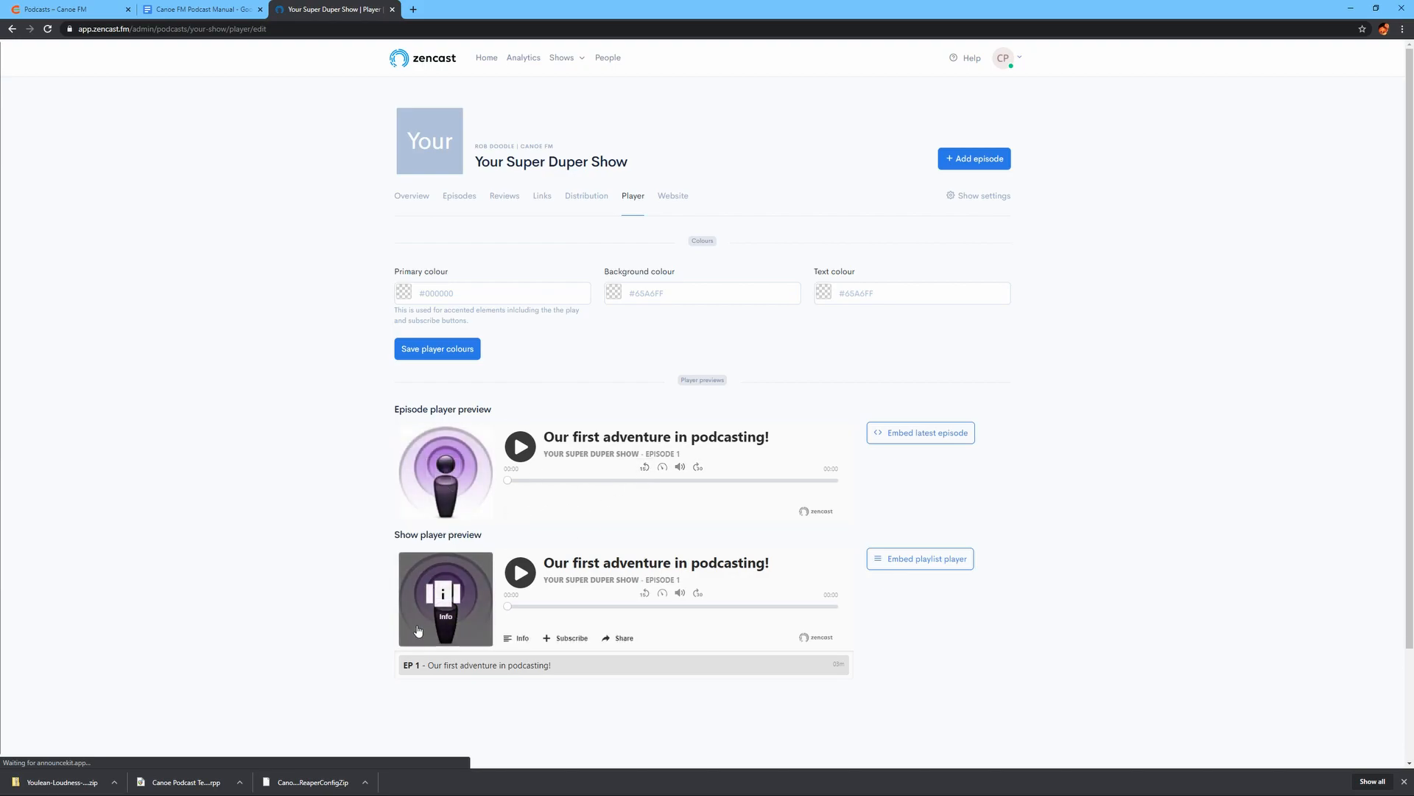
Set the podcast player's background colour to orange, #ff8800.
{"action": "left_click", "coordinate": [616, 293]}
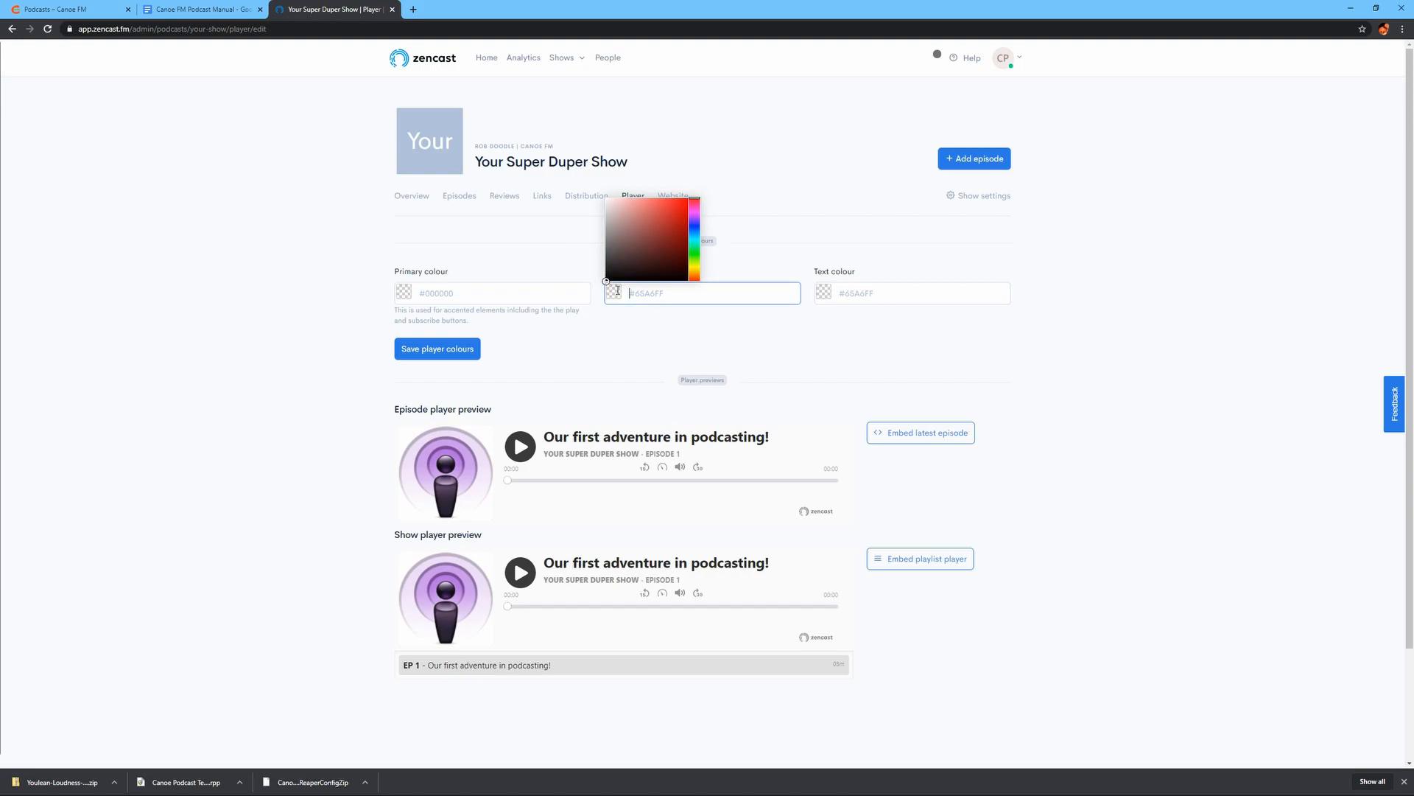
{"action": "left_click", "coordinate": [693, 271]}
{"action": "left_click_drag", "start_coordinate": [668, 223], "coordinate": [689, 204]}
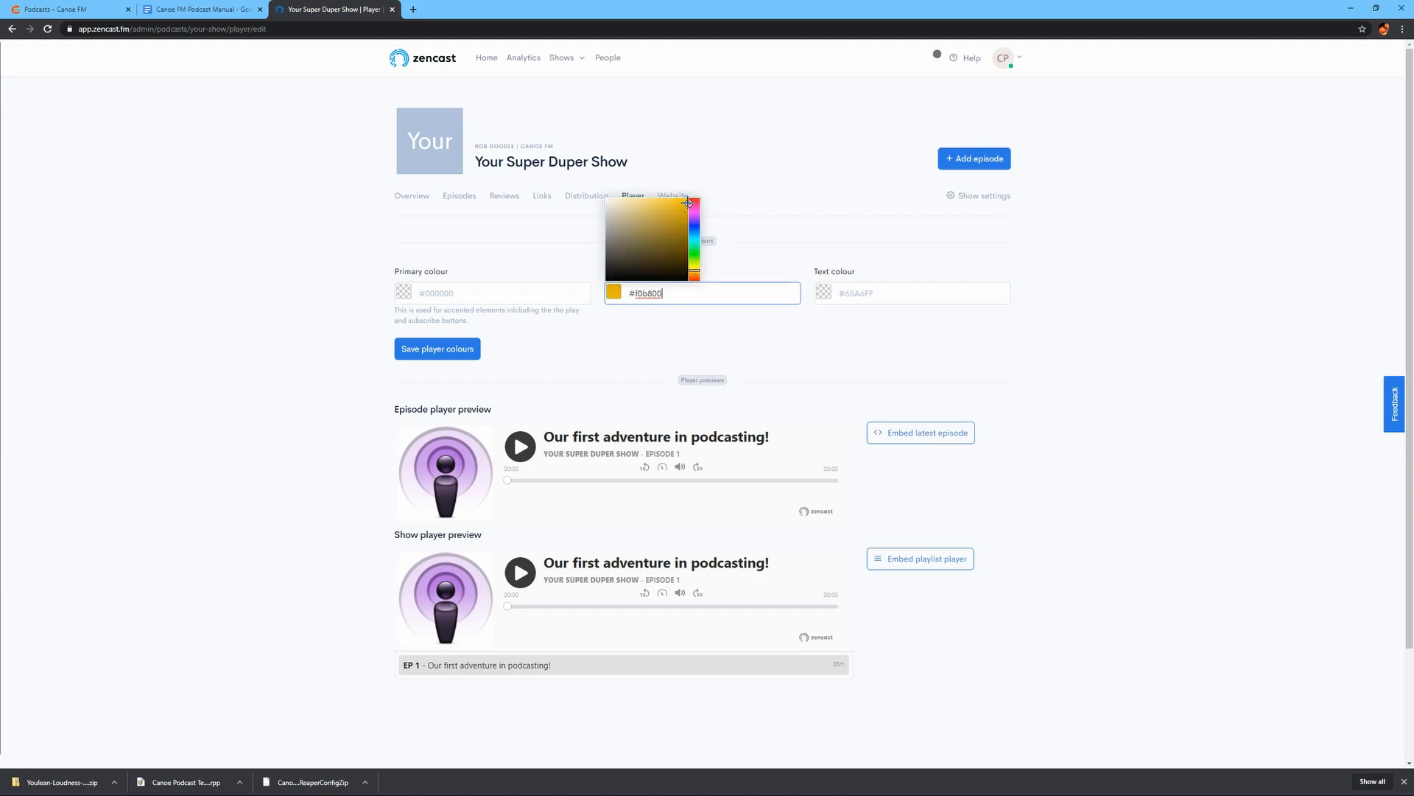
{"action": "left_click", "coordinate": [694, 272]}
{"action": "left_click", "coordinate": [695, 271]}
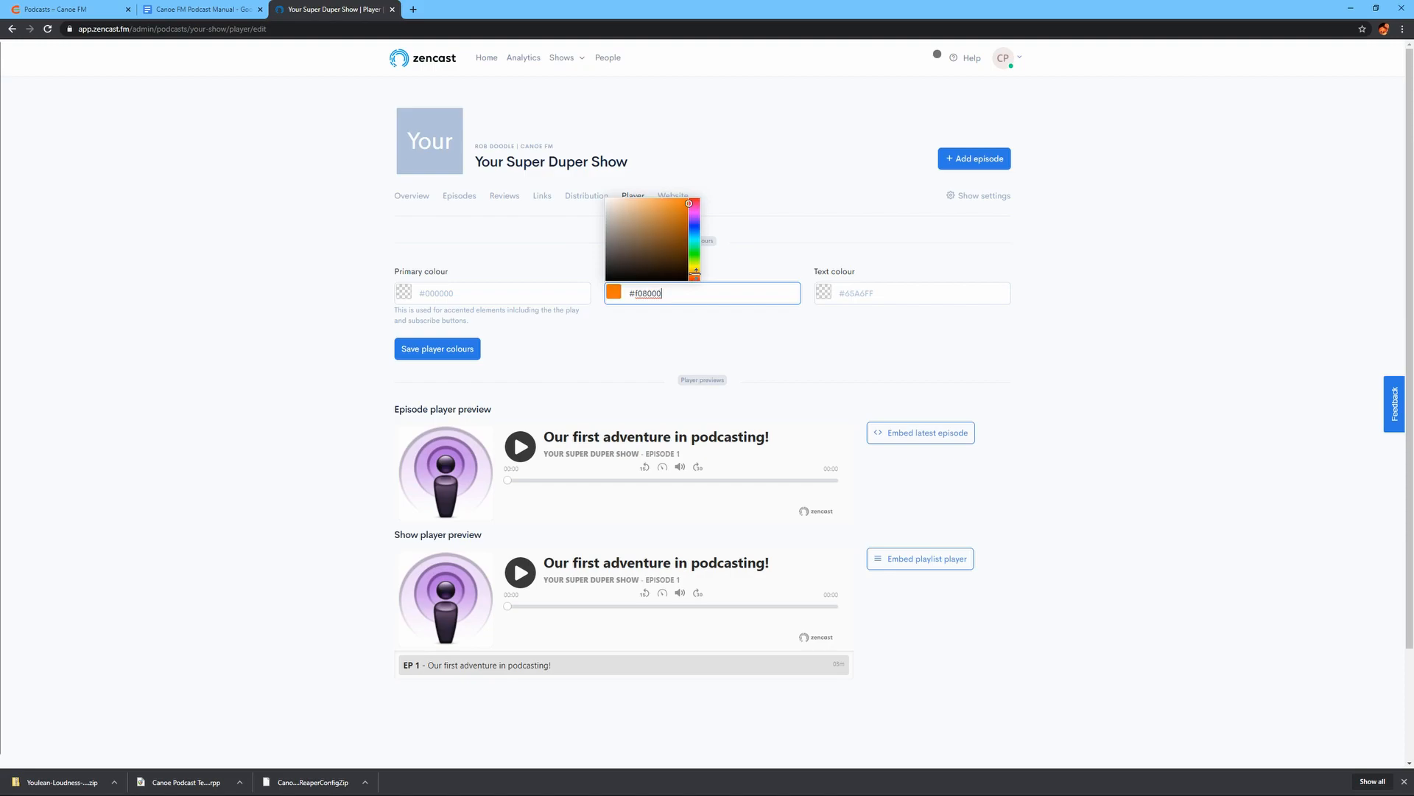
{"action": "left_click_drag", "start_coordinate": [677, 207], "coordinate": [692, 196]}
Set the podcast player's primary colour to blue, #2808c7.
{"action": "left_click", "coordinate": [410, 291]}
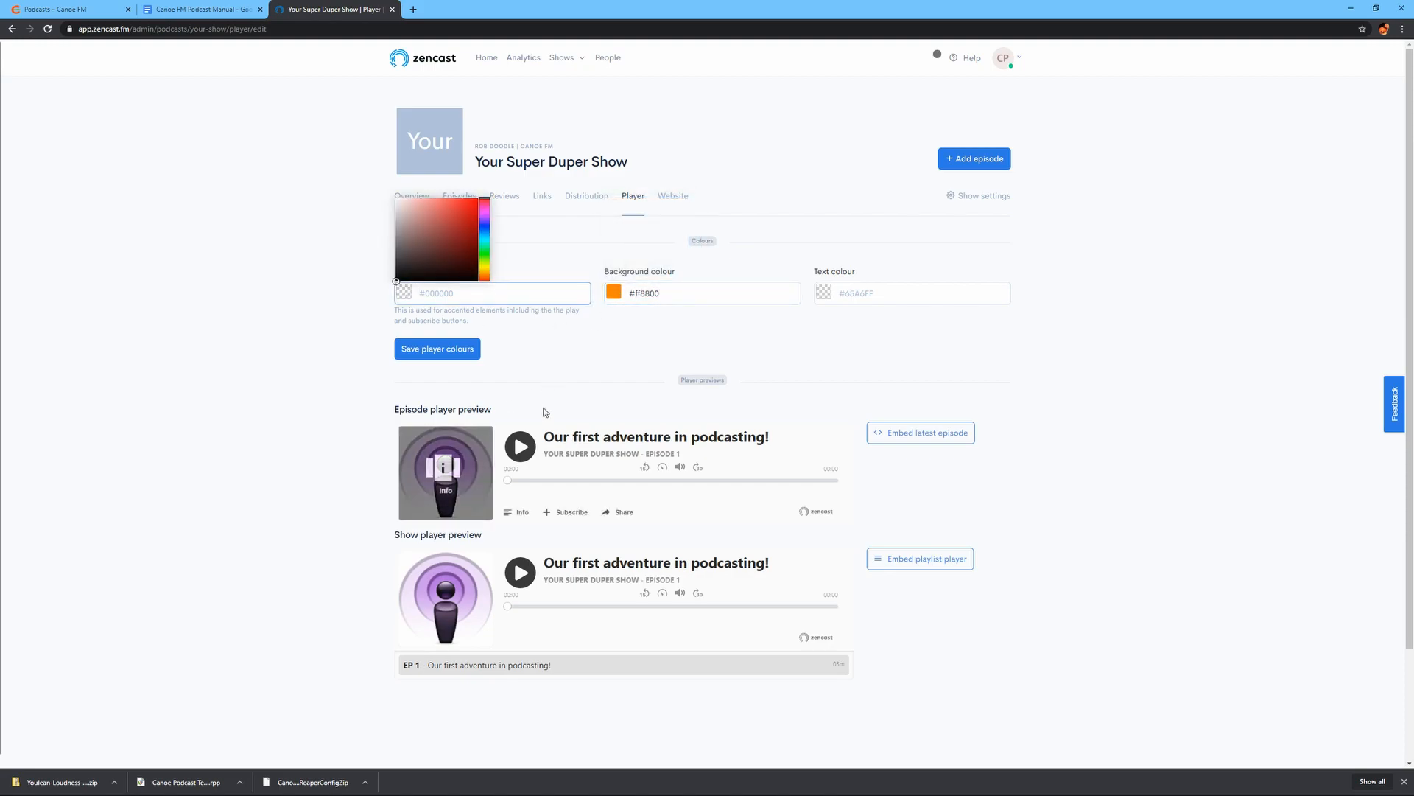
{"action": "left_click", "coordinate": [485, 223]}
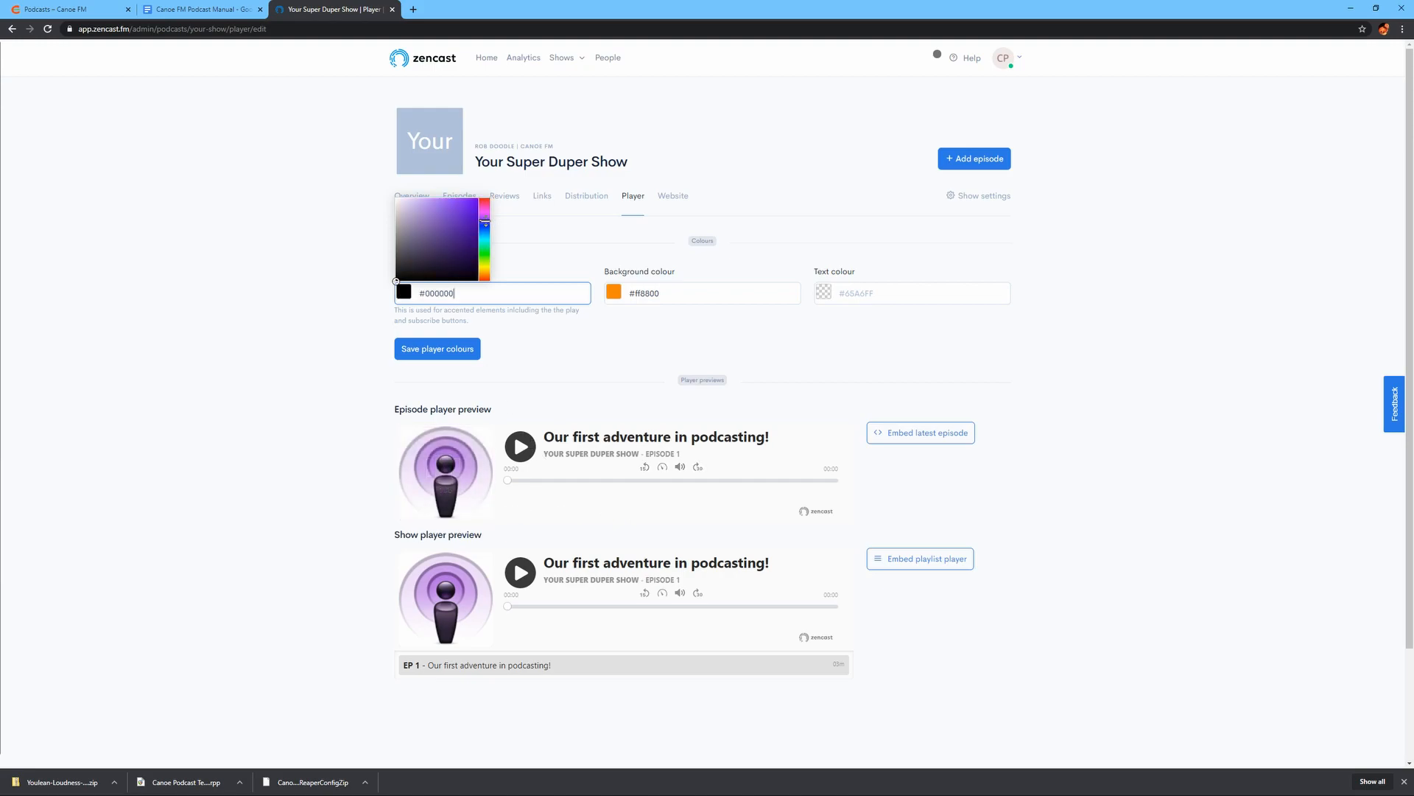
{"action": "left_click", "coordinate": [475, 216]}
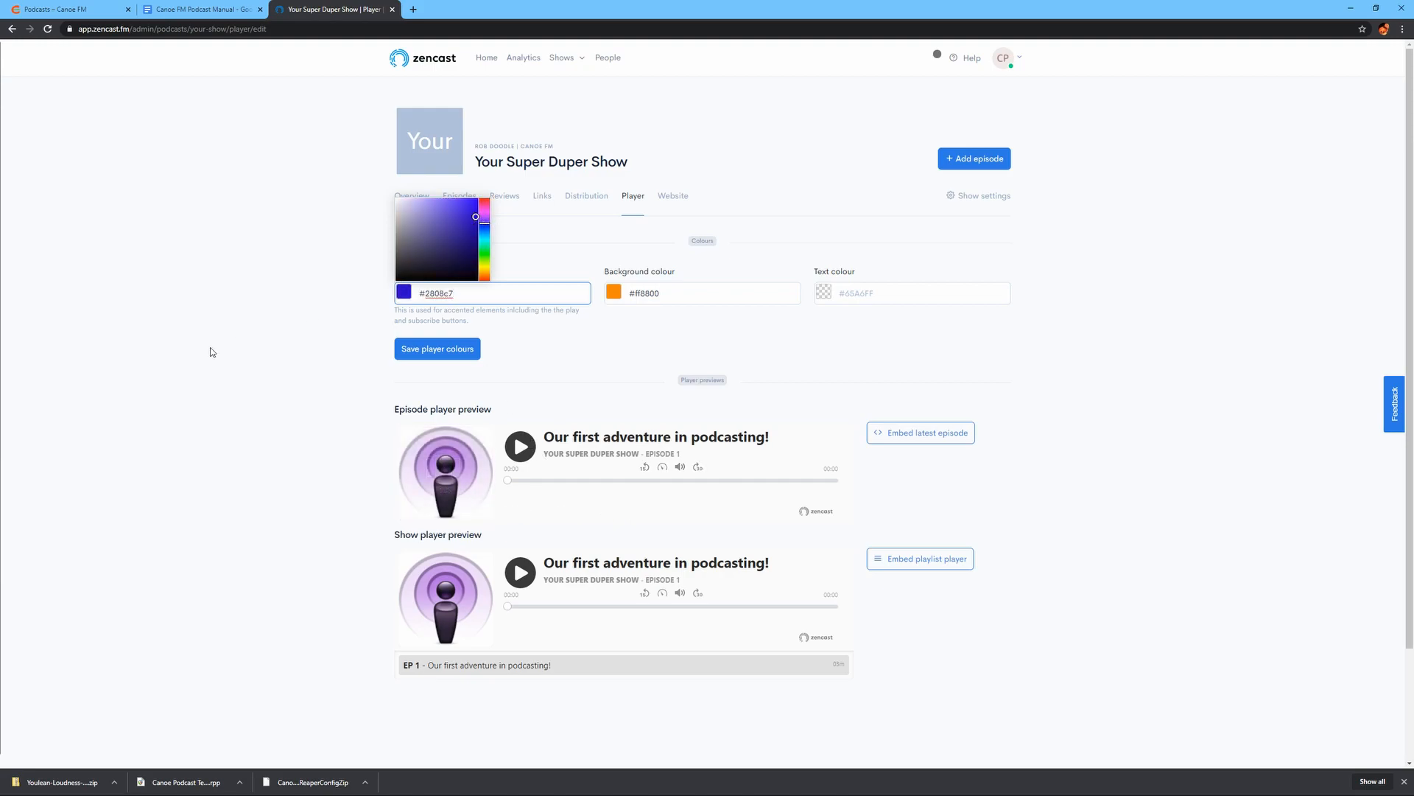
{"action": "left_click", "coordinate": [258, 369]}
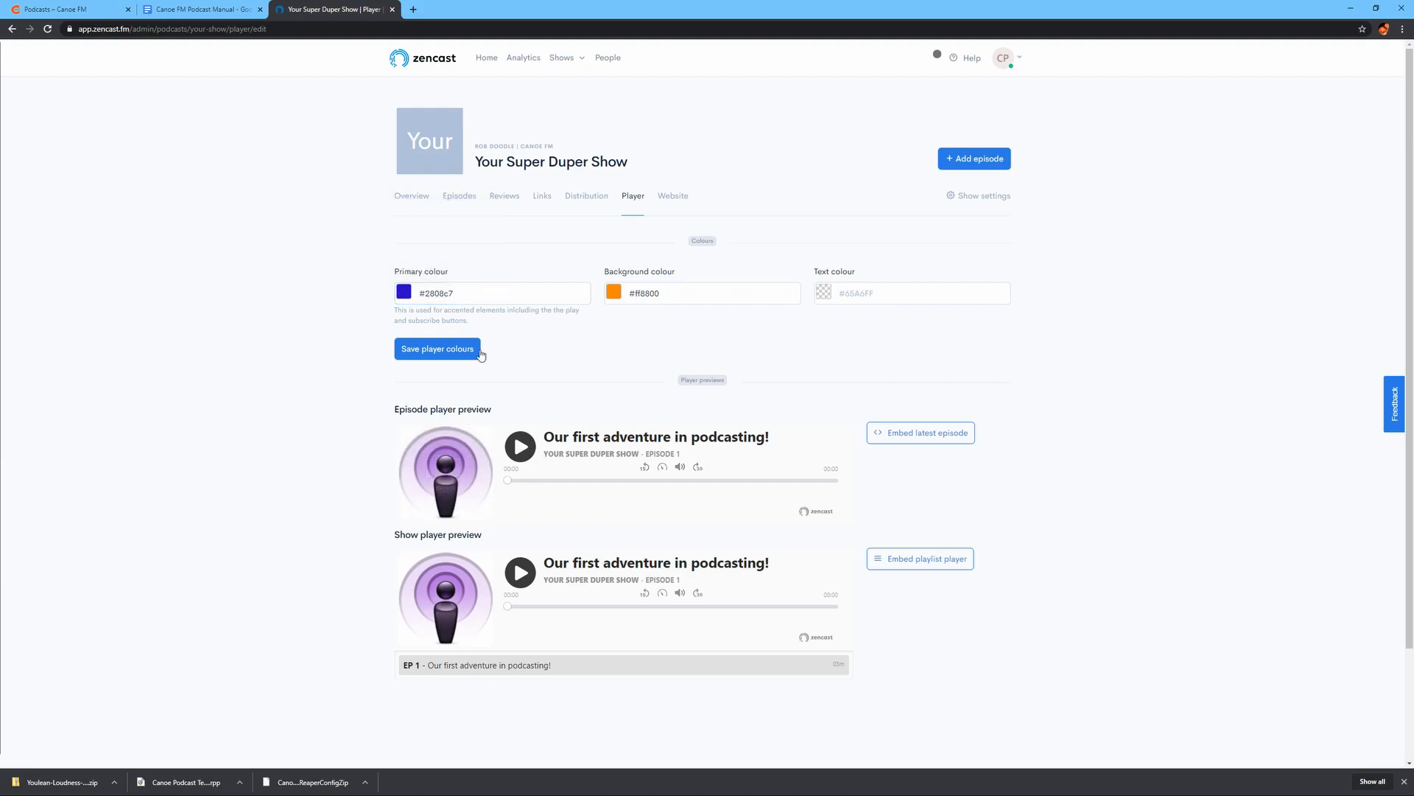
Set the player's text colour to black, #000000, and save the player colours.
{"action": "left_click", "coordinate": [833, 289]}
{"action": "type", "text": "#ffffff"}
{"action": "left_click_drag", "start_coordinate": [807, 192], "coordinate": [908, 285]}
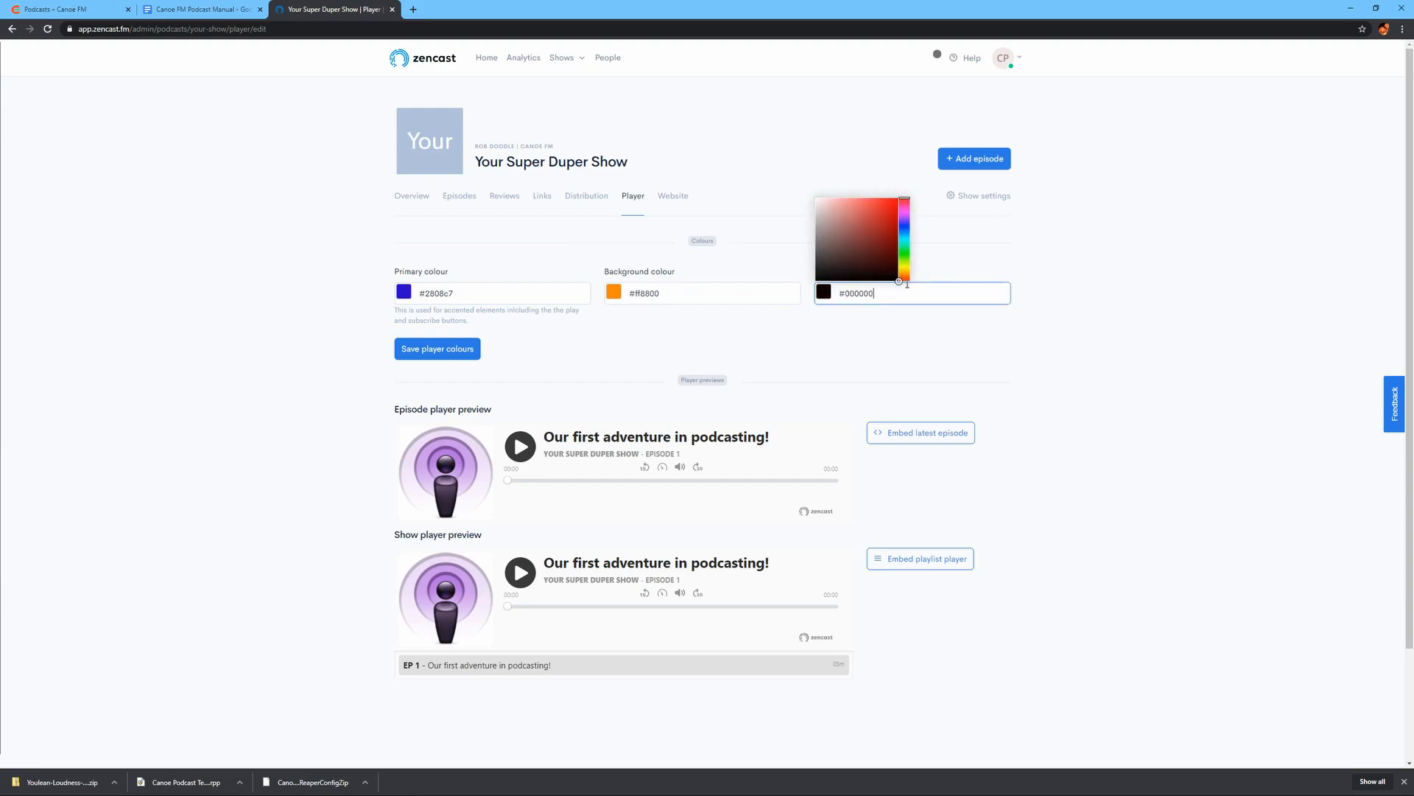
{"action": "left_click", "coordinate": [638, 352]}
{"action": "left_click", "coordinate": [436, 350]}
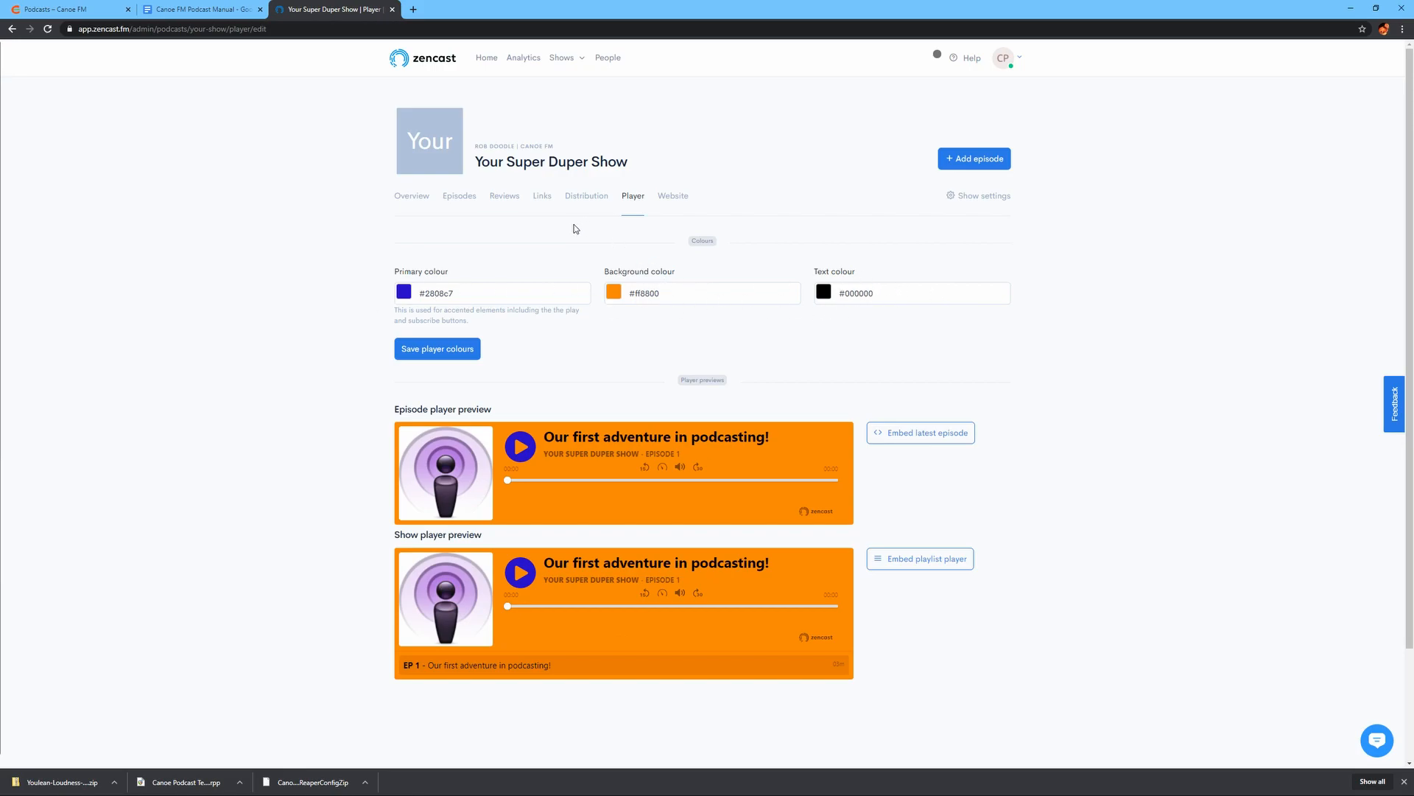
Review the show's distribution platforms and its overview page.
{"action": "left_click", "coordinate": [579, 202]}
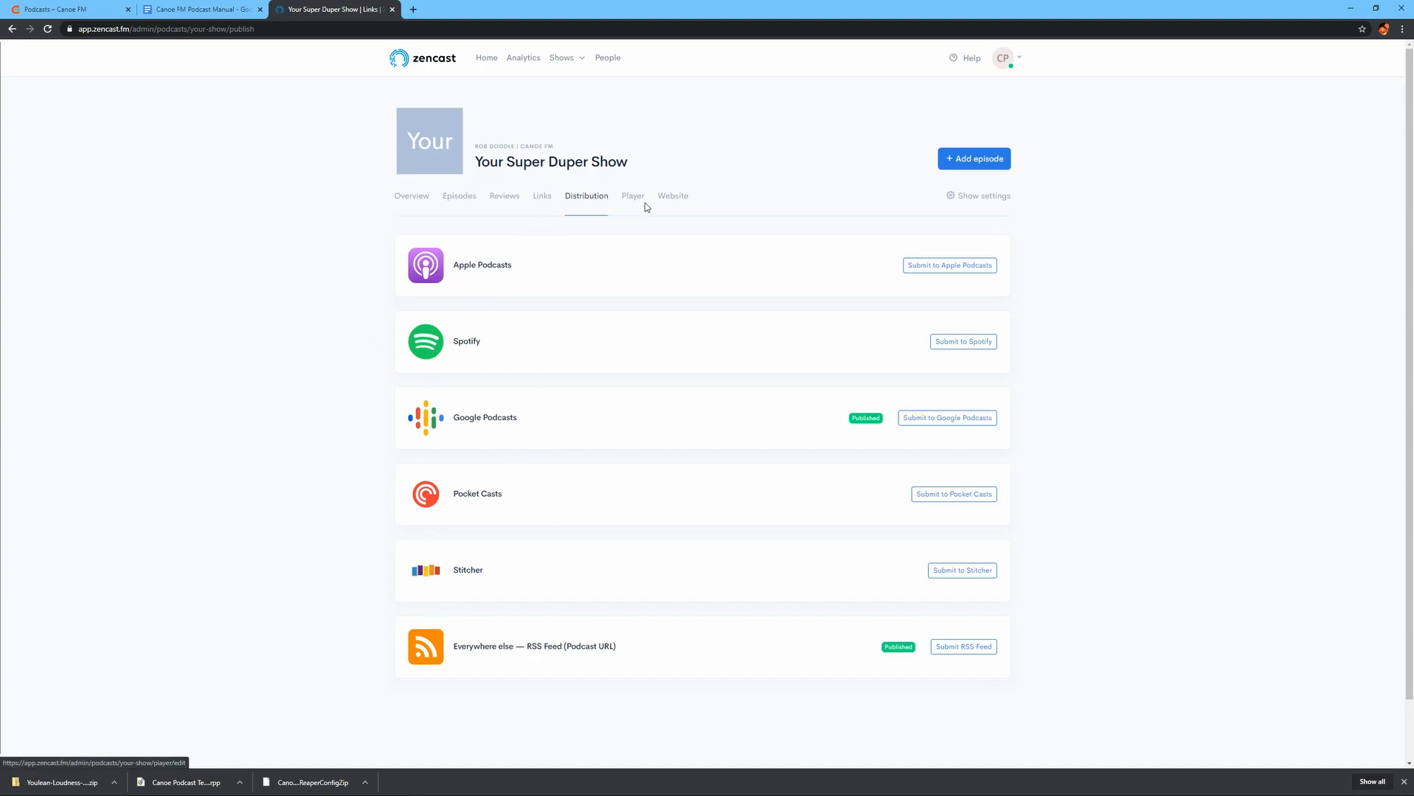
{"action": "left_click", "coordinate": [409, 203]}
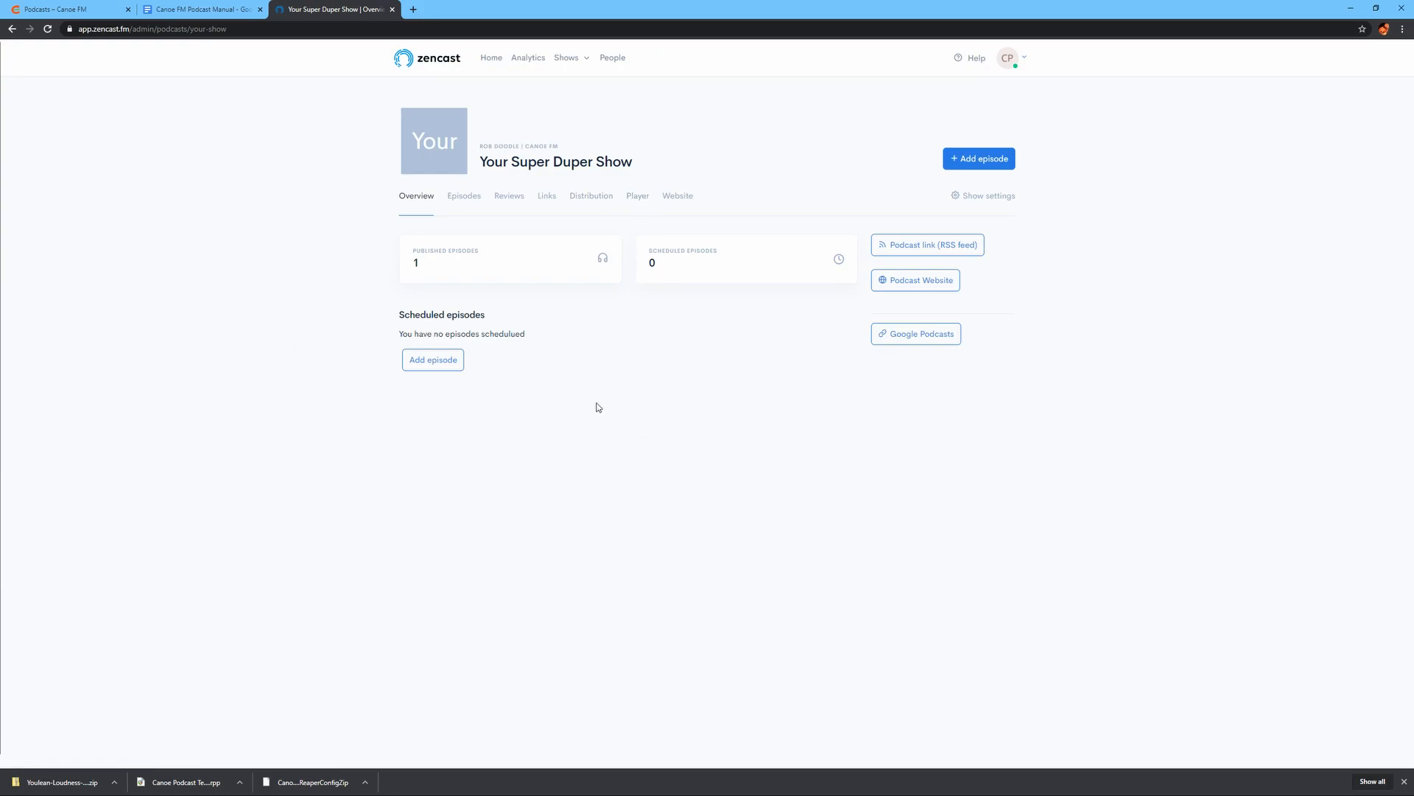
Copy the embed code of the show's playlist player from the player settings and close the embed dialog.
{"action": "left_click", "coordinate": [628, 205]}
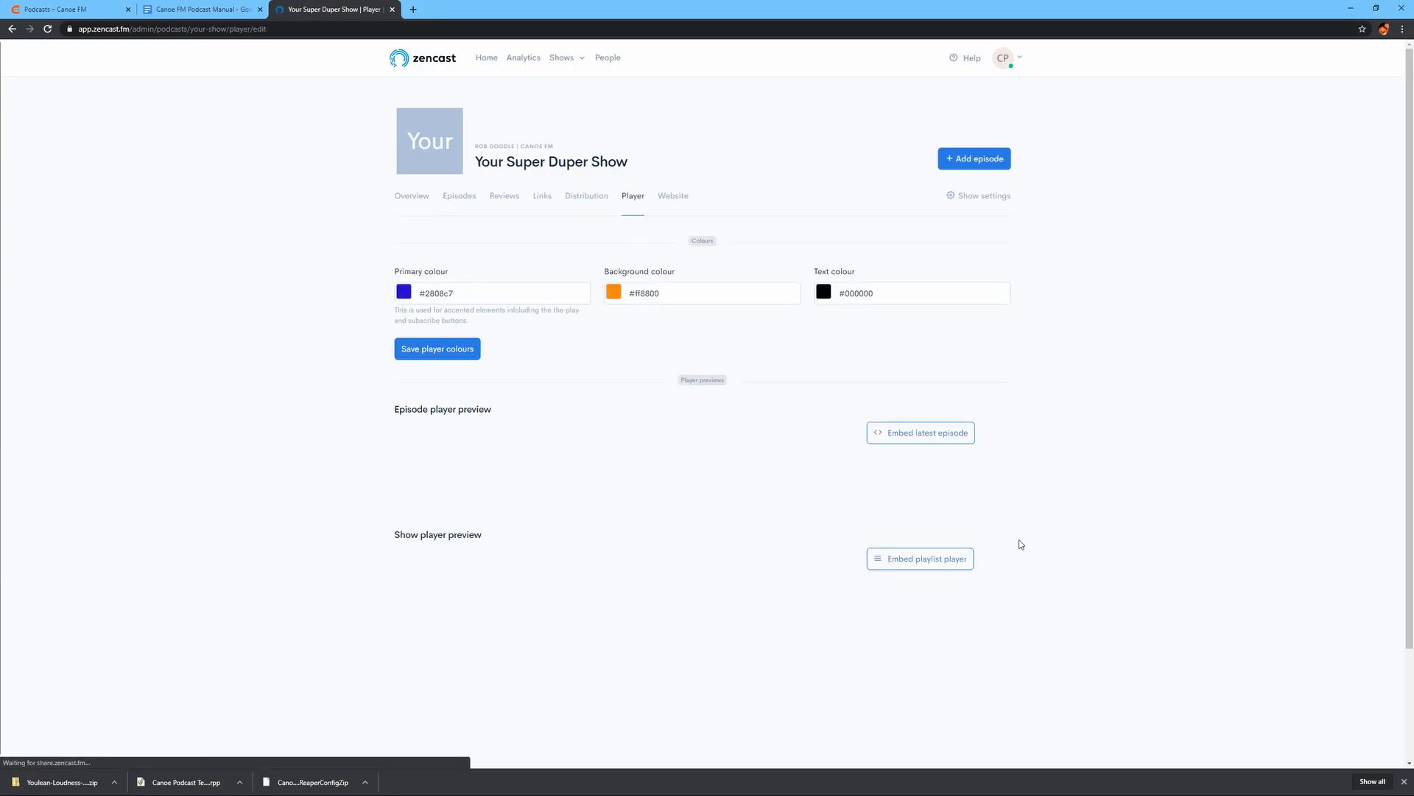
{"action": "left_click", "coordinate": [942, 561]}
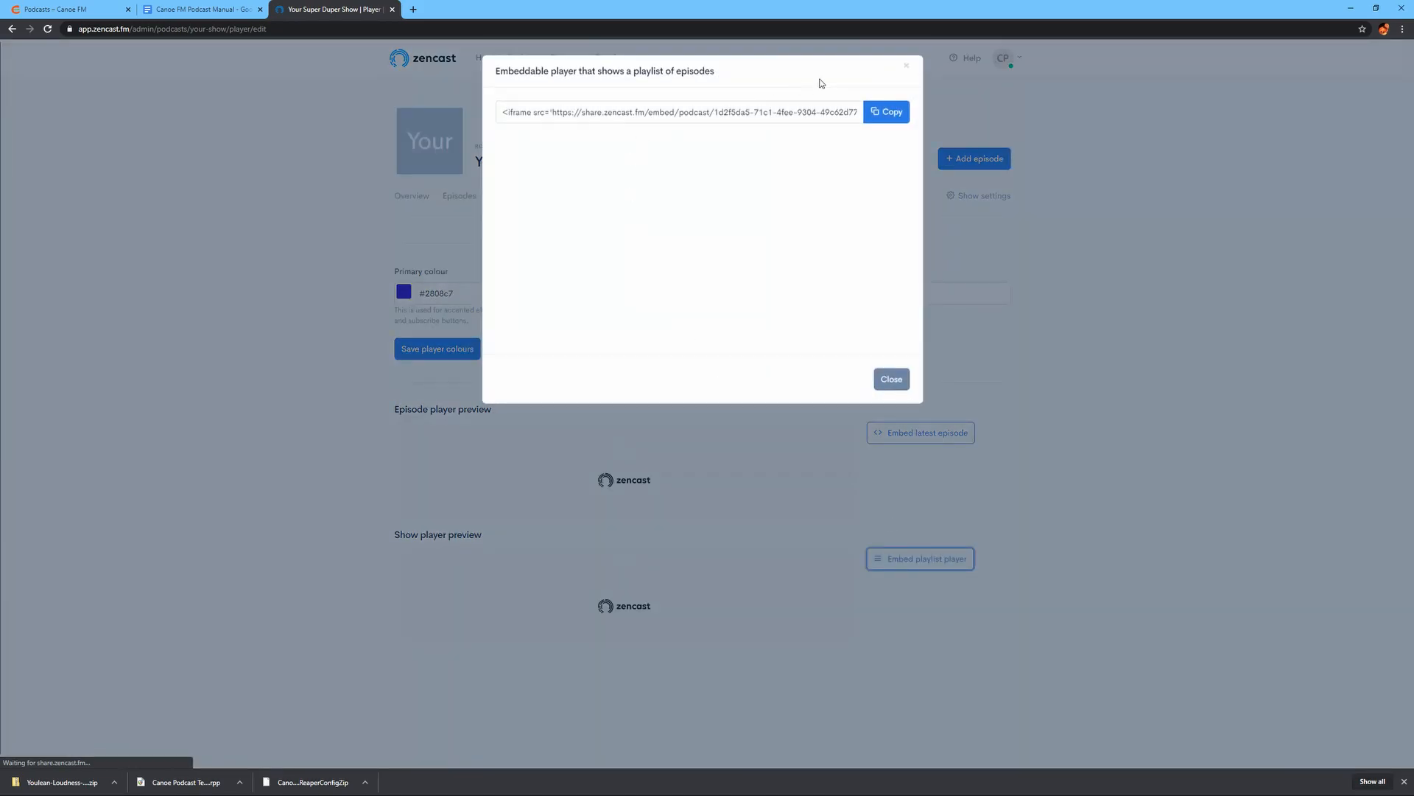
{"action": "left_click", "coordinate": [884, 114]}
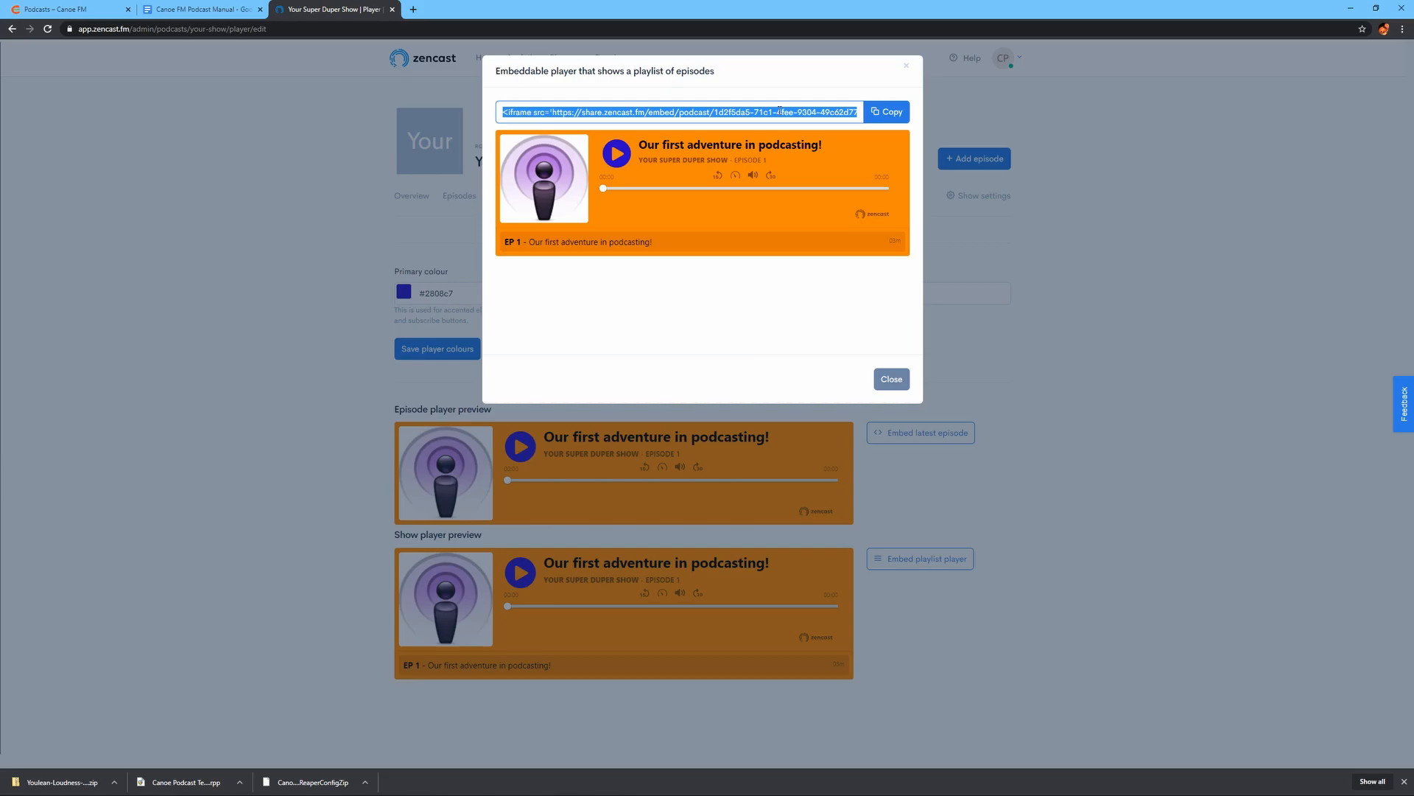
{"action": "left_click", "coordinate": [909, 67]}
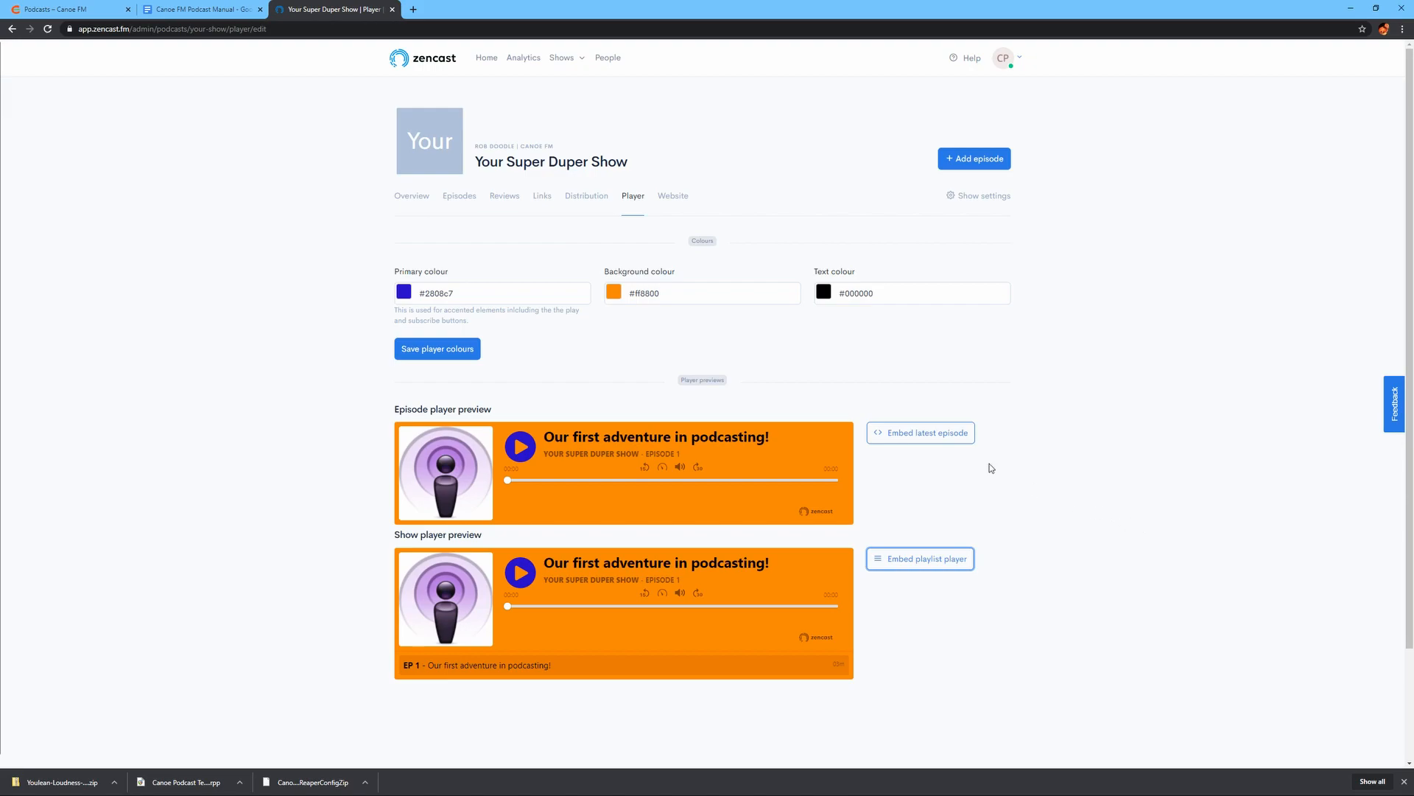
Open the show's distribution options to examine the podcast platforms available for submission.
{"action": "left_click", "coordinate": [586, 202]}
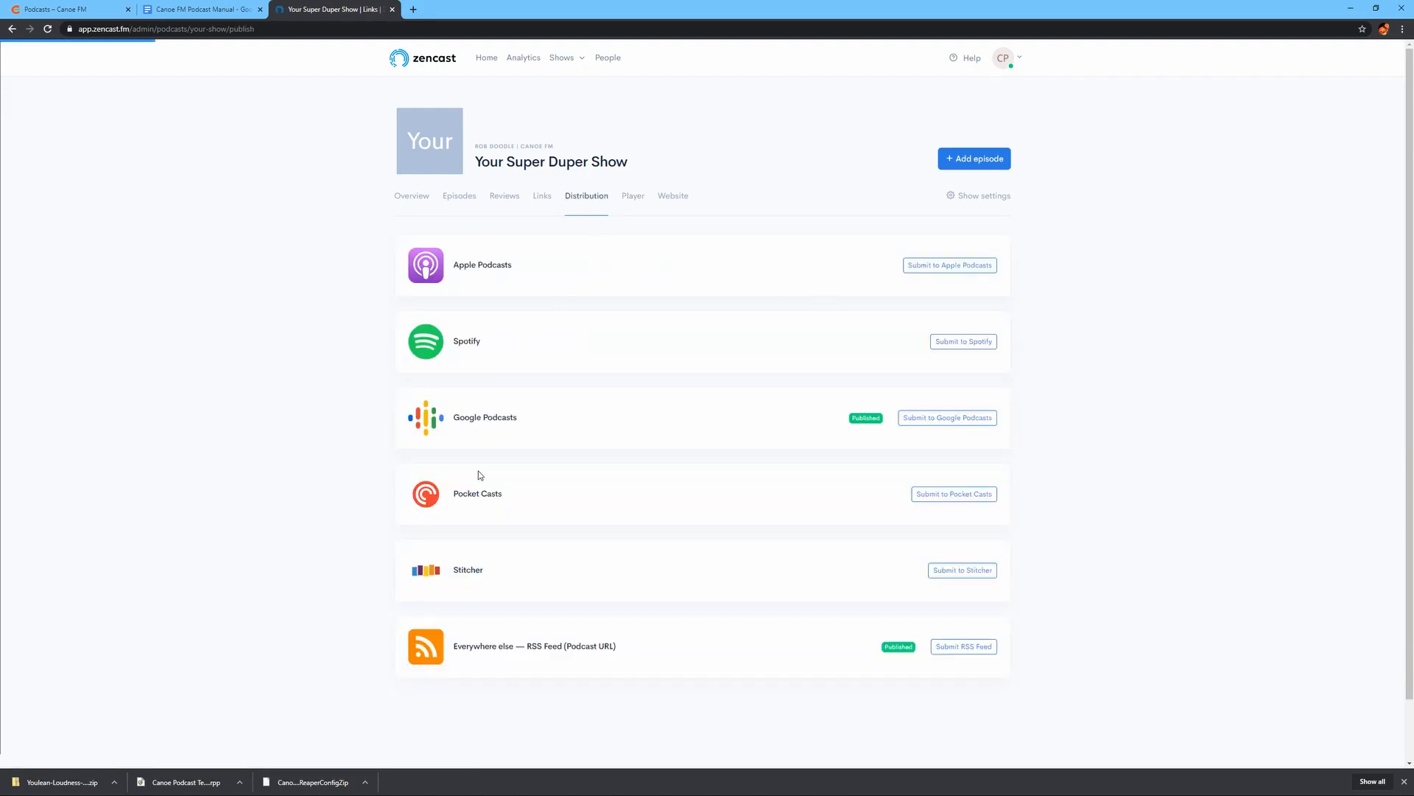